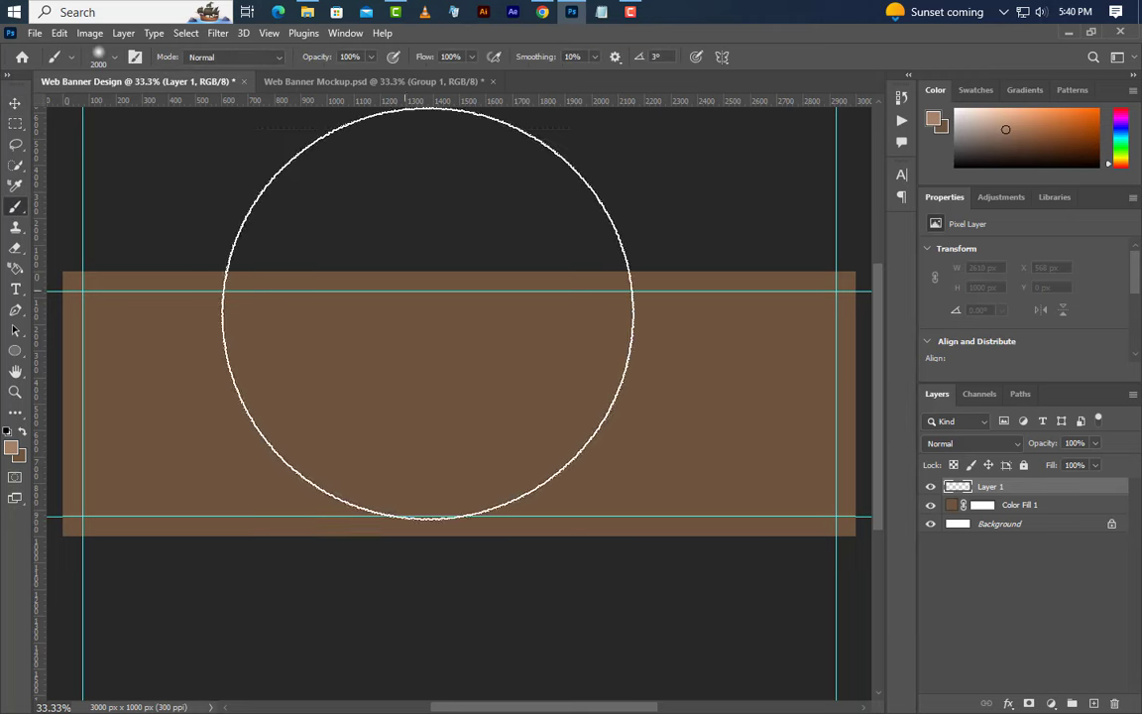
Step: Paint a large soft brush dab on the right half of the banner in Layer 1 and apply an a4826a color overlay to the layer
click(607, 404)
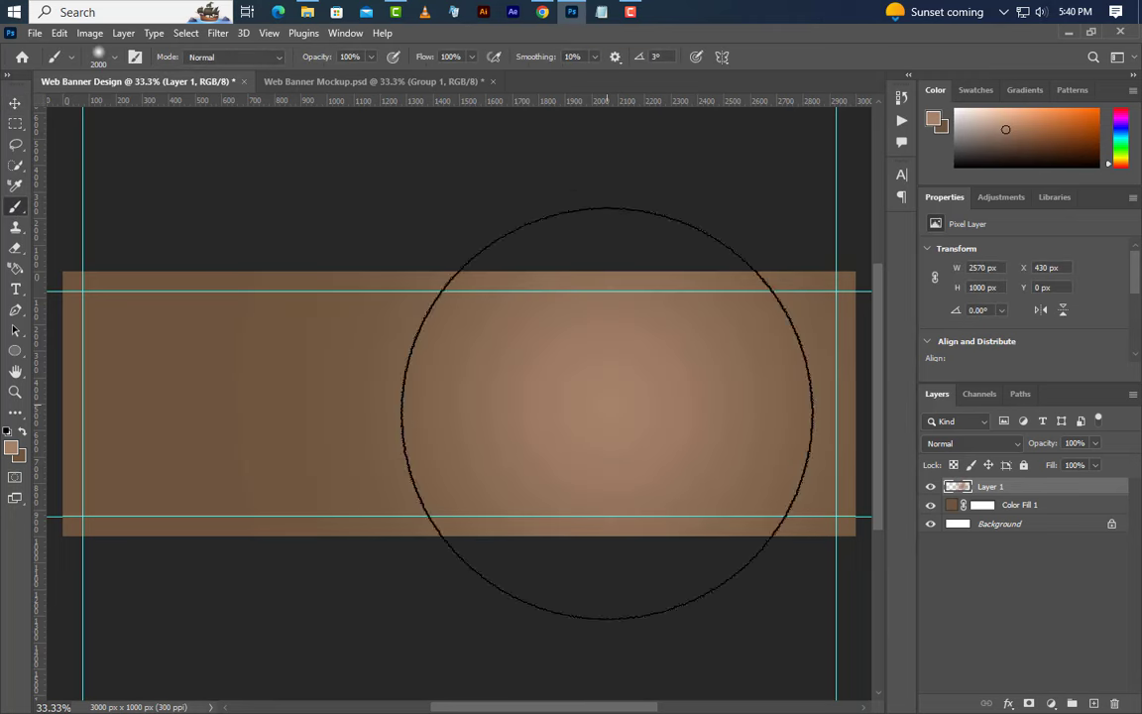
double_click(1015, 489)
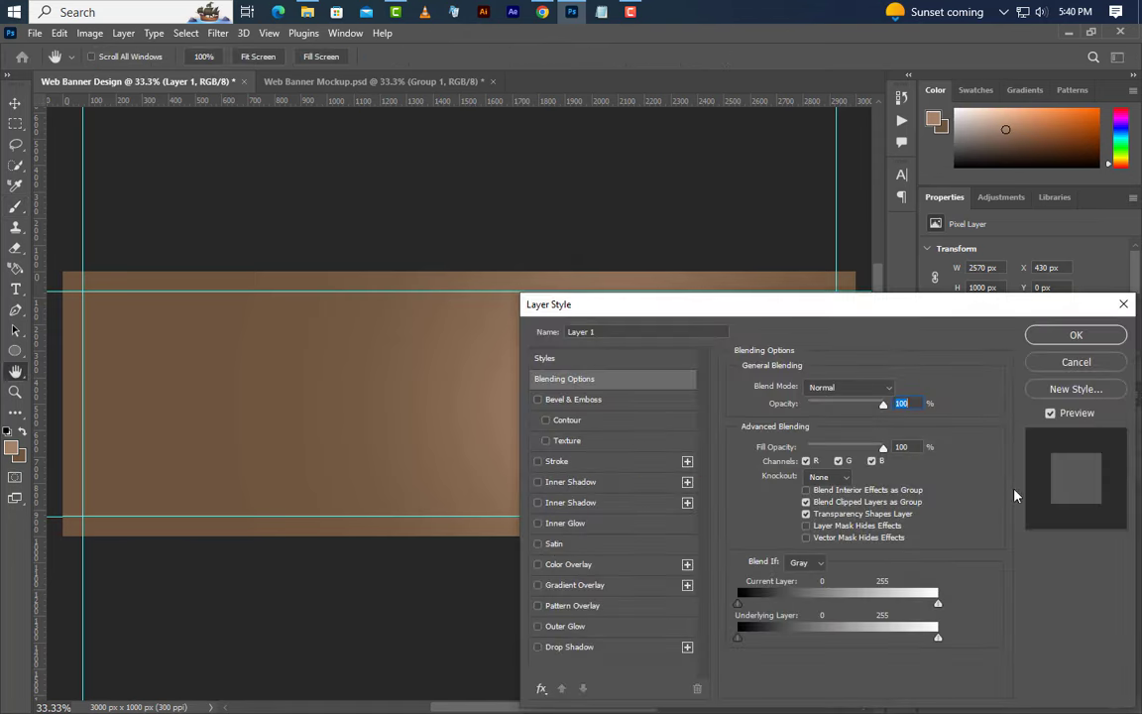
click(623, 572)
click(899, 388)
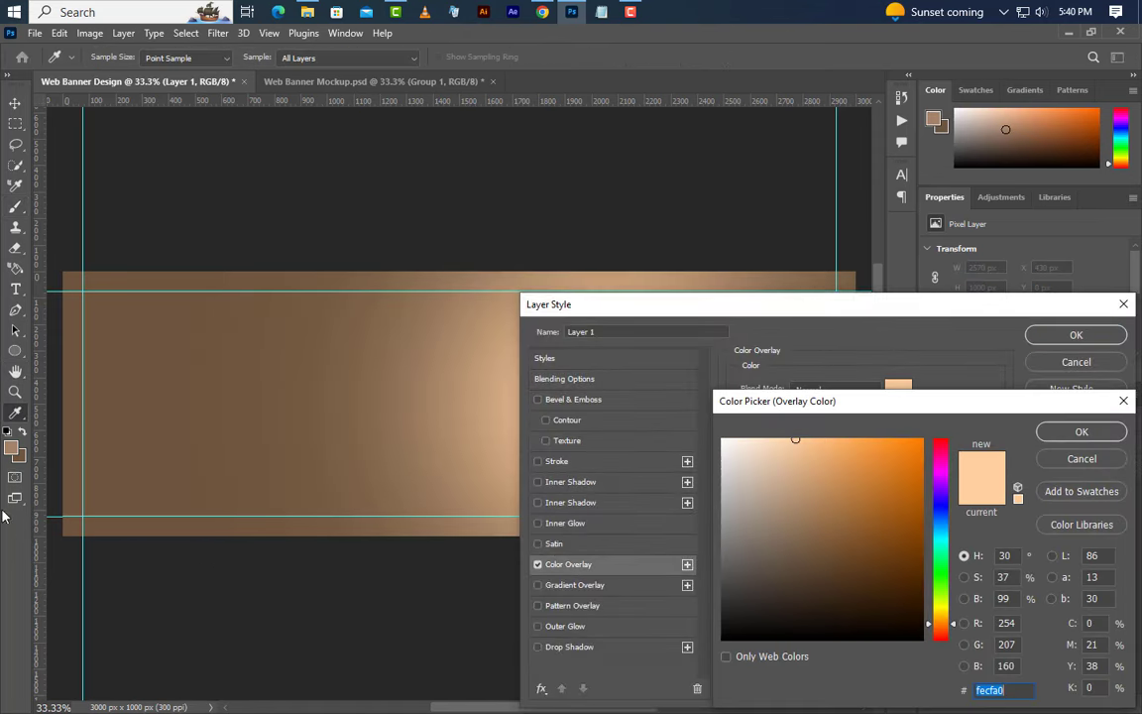
text(a4826a)
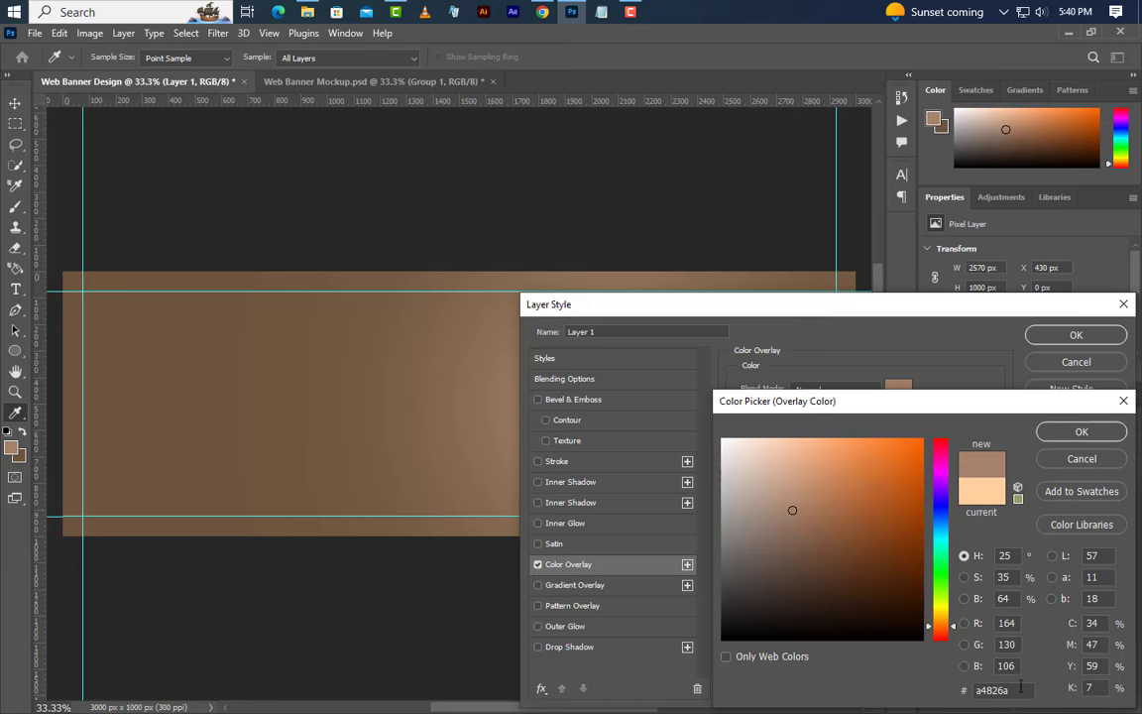
click(1081, 431)
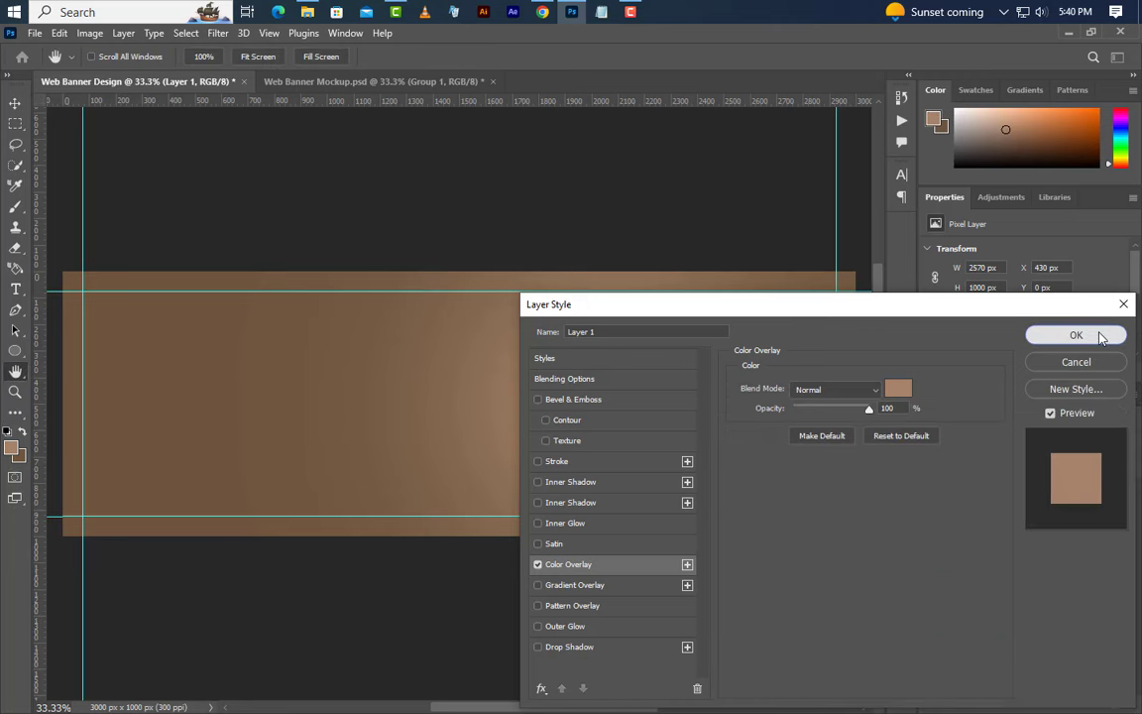
click(1075, 334)
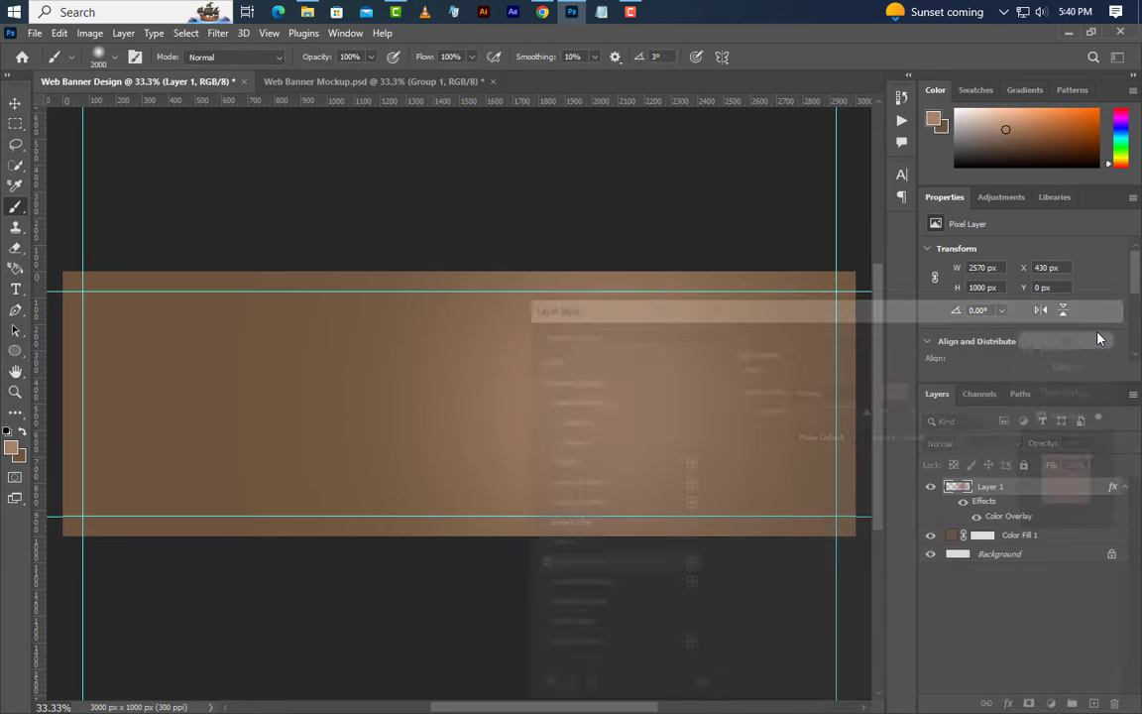
Step: Place the Shoes.png image from the desktop in the right part of the banner, fitted between the horizontal guides
click(1069, 32)
drag(278, 143, 626, 428)
drag(551, 427, 741, 426)
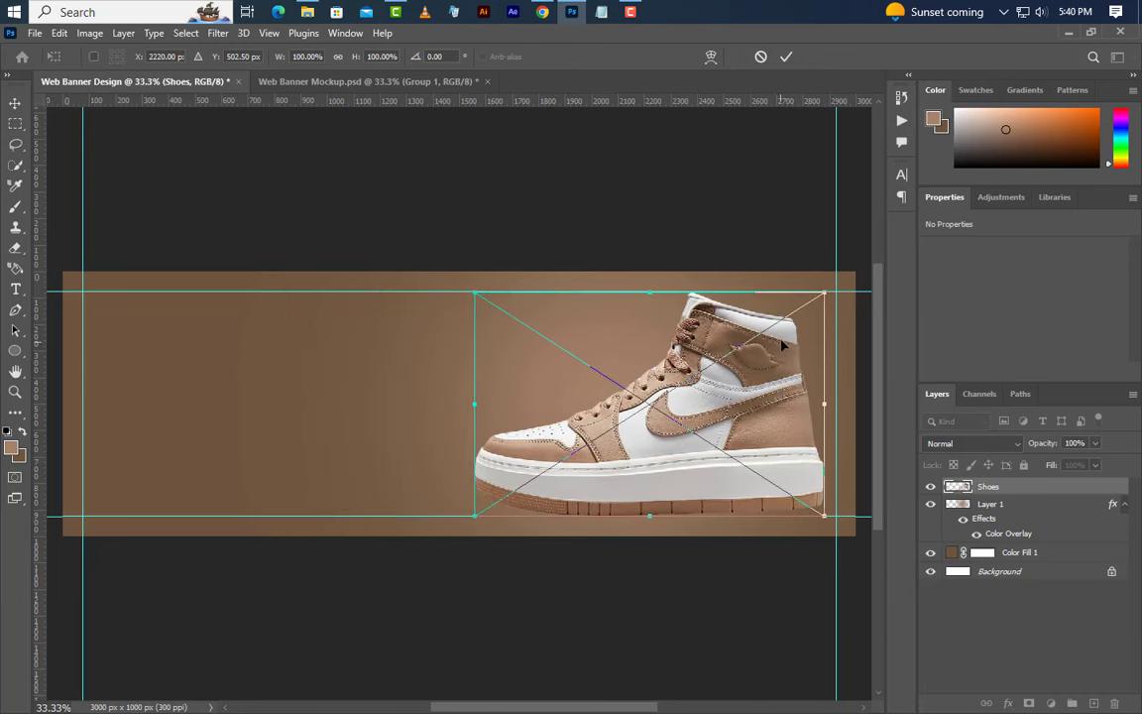
click(786, 57)
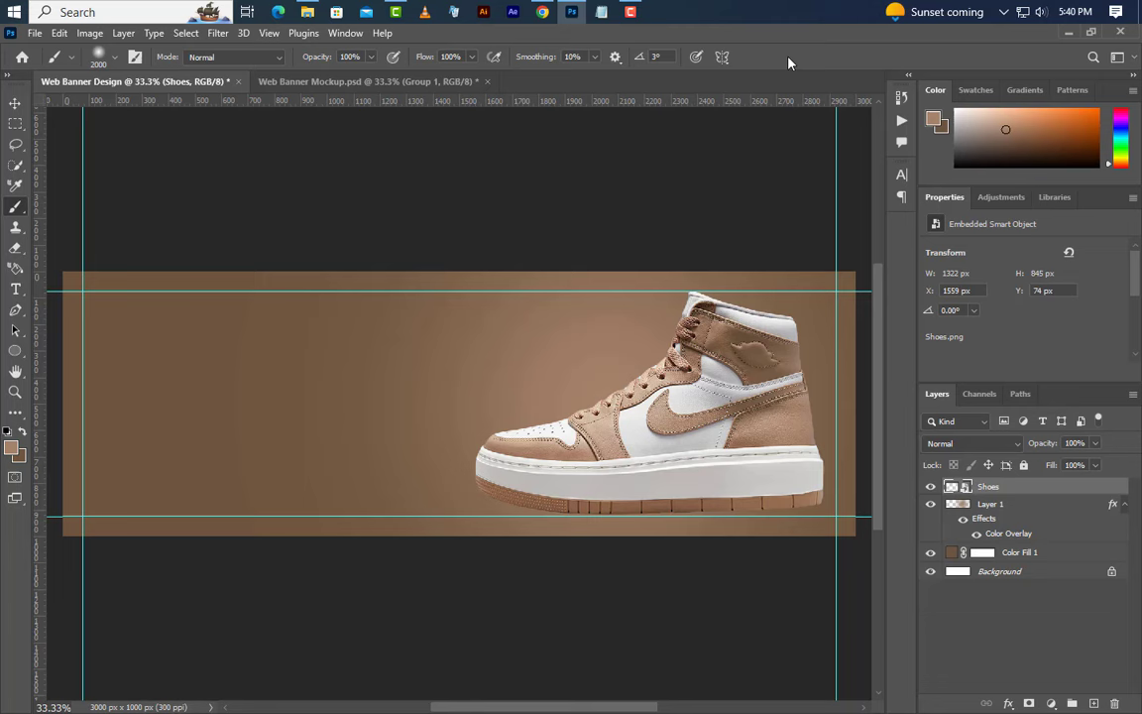
Step: Duplicate the Shoes layer, keeping the suggested name Shoes copy
right_click(1076, 488)
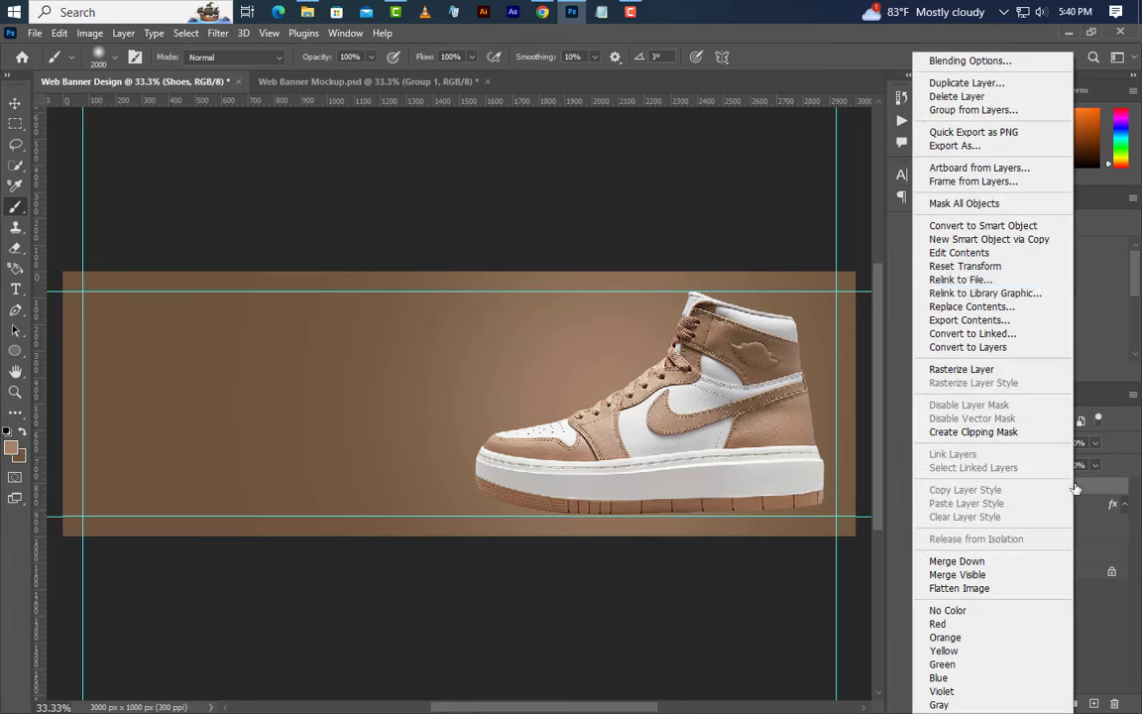
click(994, 83)
click(700, 214)
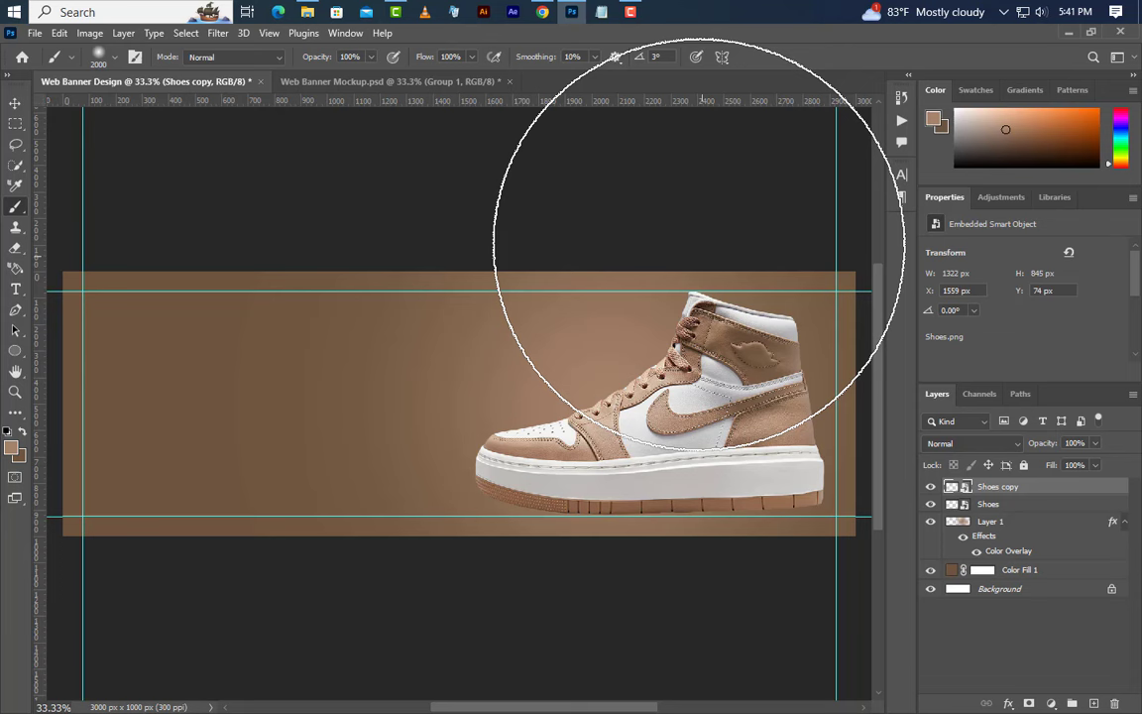
Step: Flip the Shoes copy vertically with Free Transform and move it straight down so the soles meet like a reflection
click(16, 104)
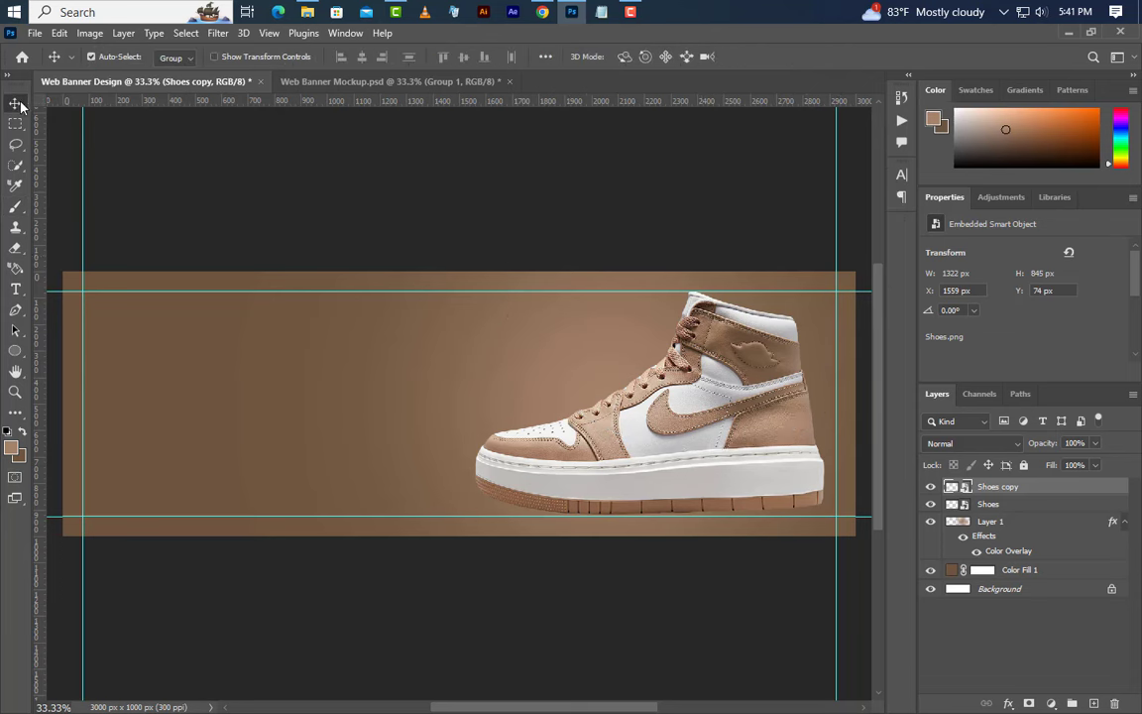
click(58, 32)
click(119, 389)
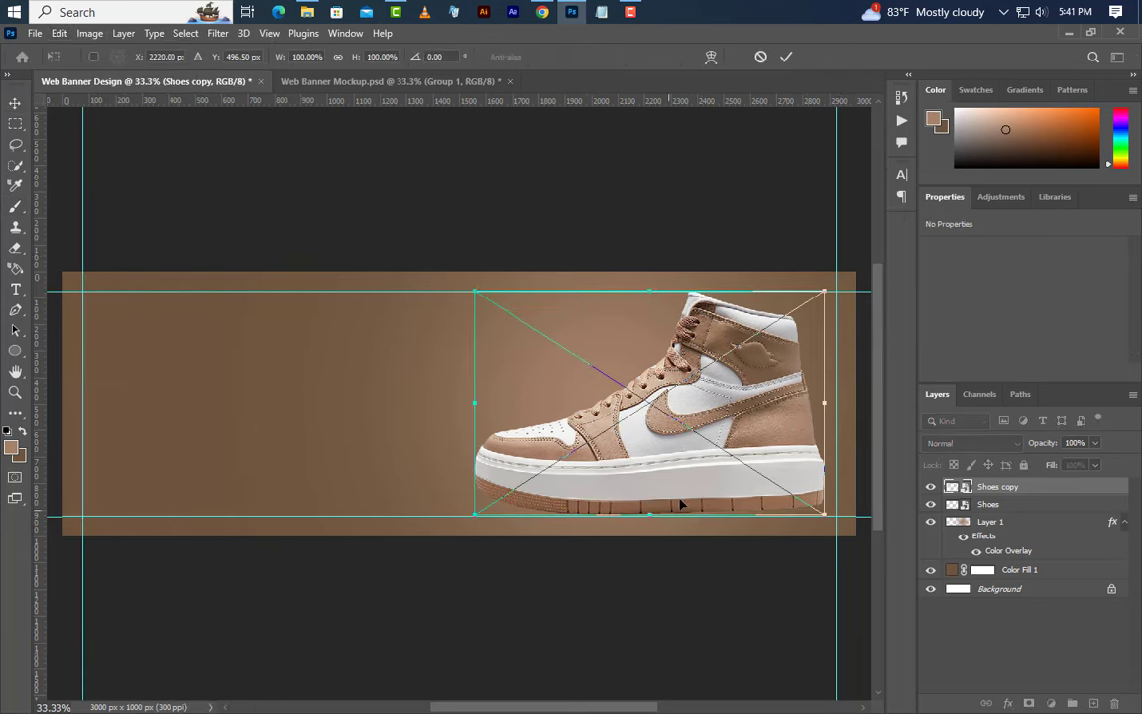
right_click(706, 459)
click(722, 448)
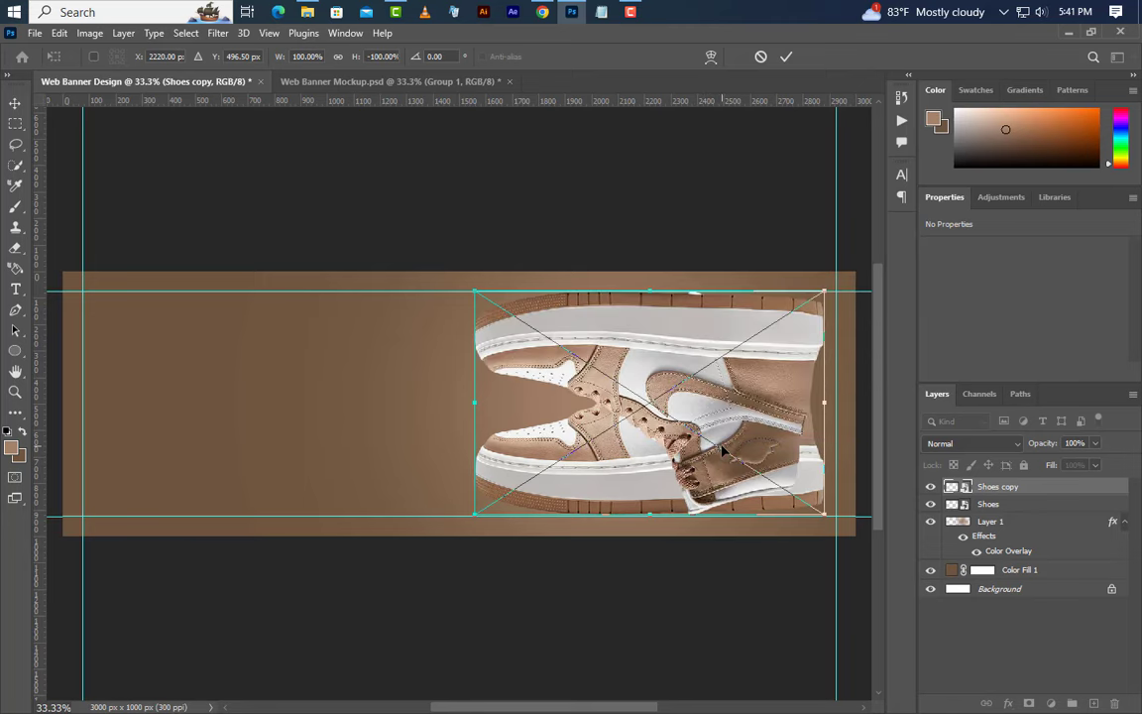
drag(723, 448, 725, 661)
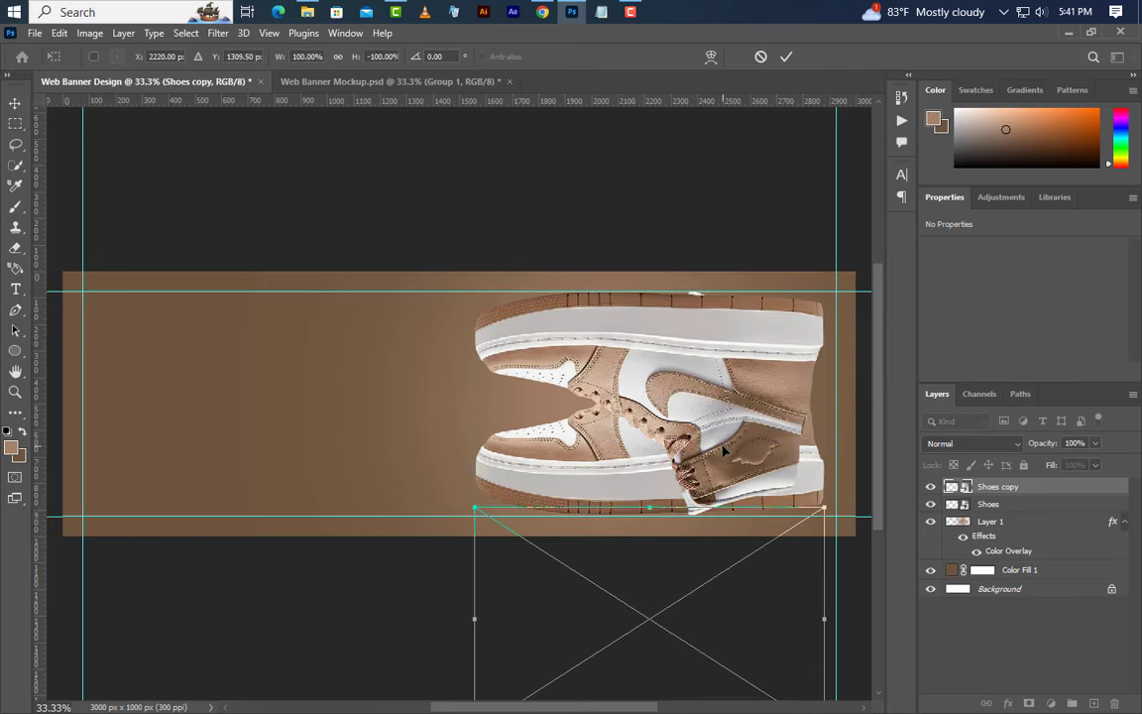
click(786, 58)
Step: Move the Shoes copy layer below Shoes and fade the reflection with a layer mask and a near-vertical black-to-transparent linear gradient
drag(1061, 490, 1061, 512)
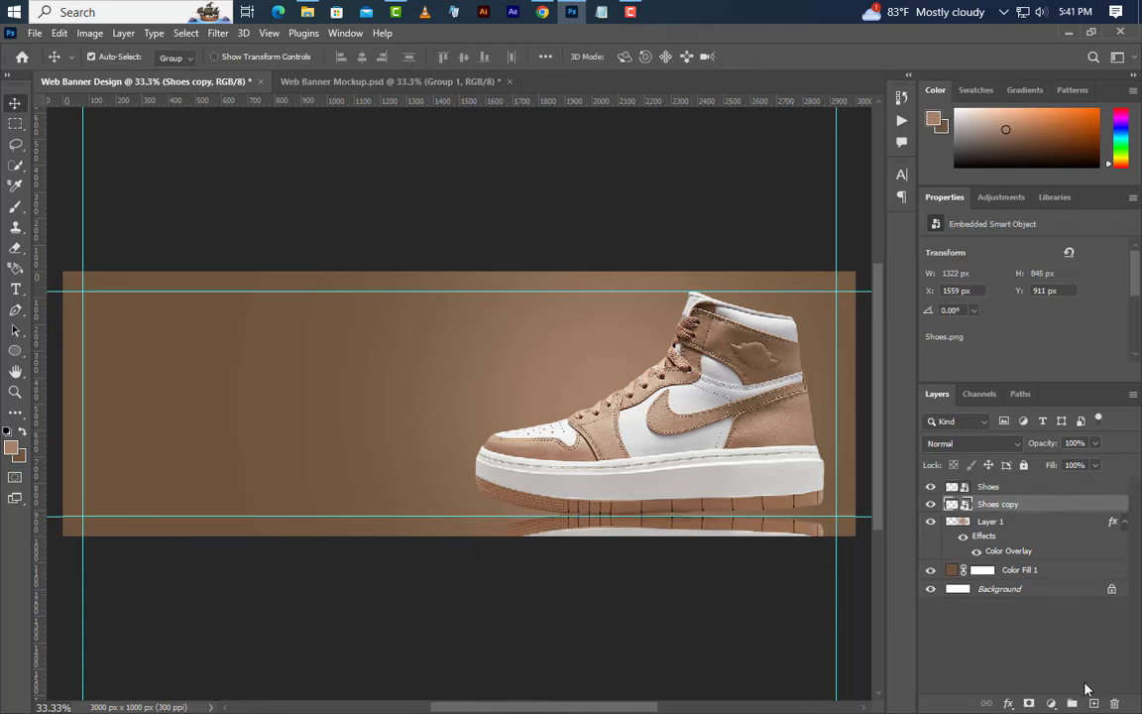
click(1031, 703)
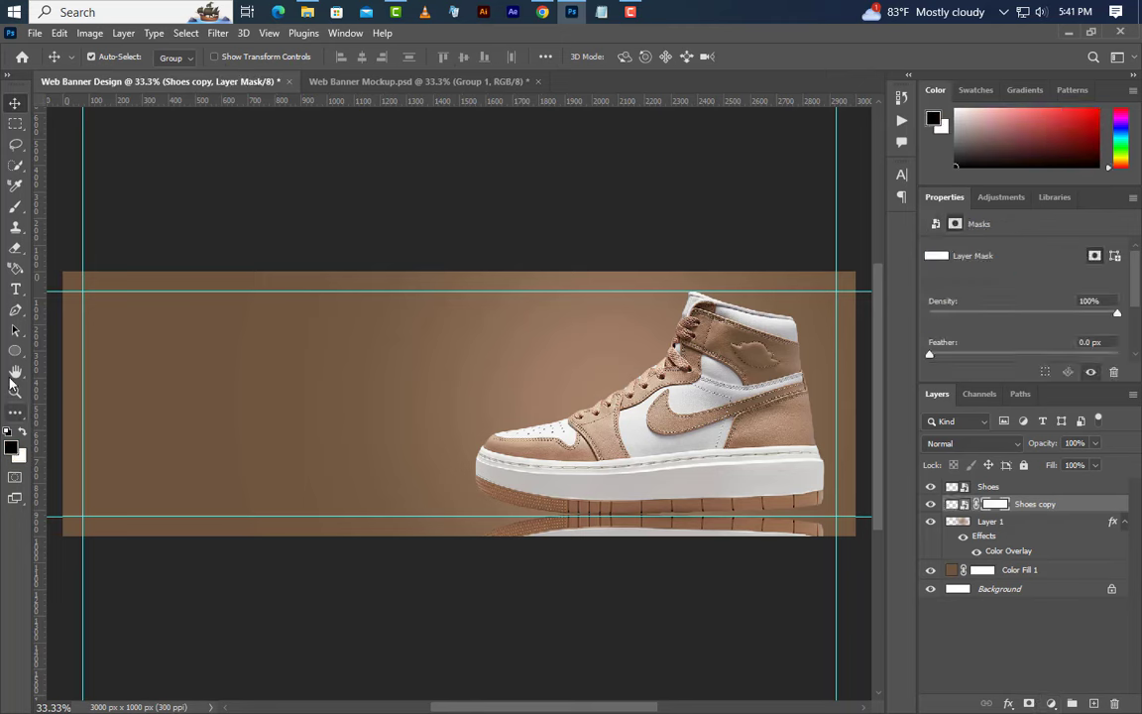
click(15, 412)
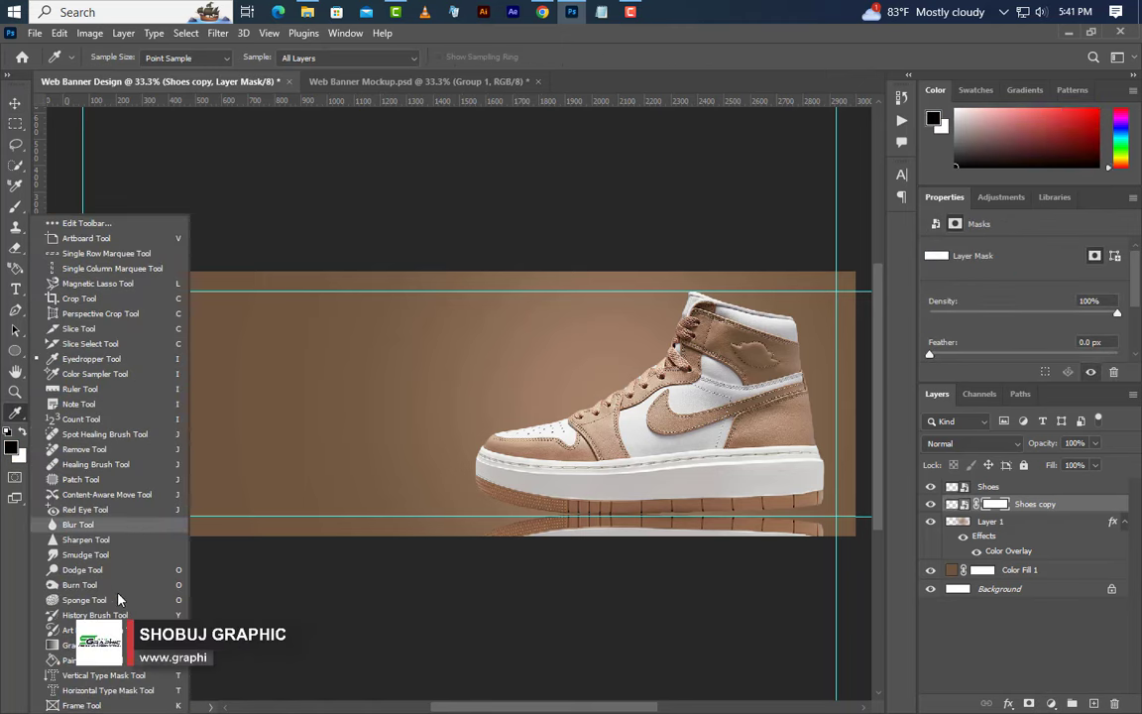
click(69, 645)
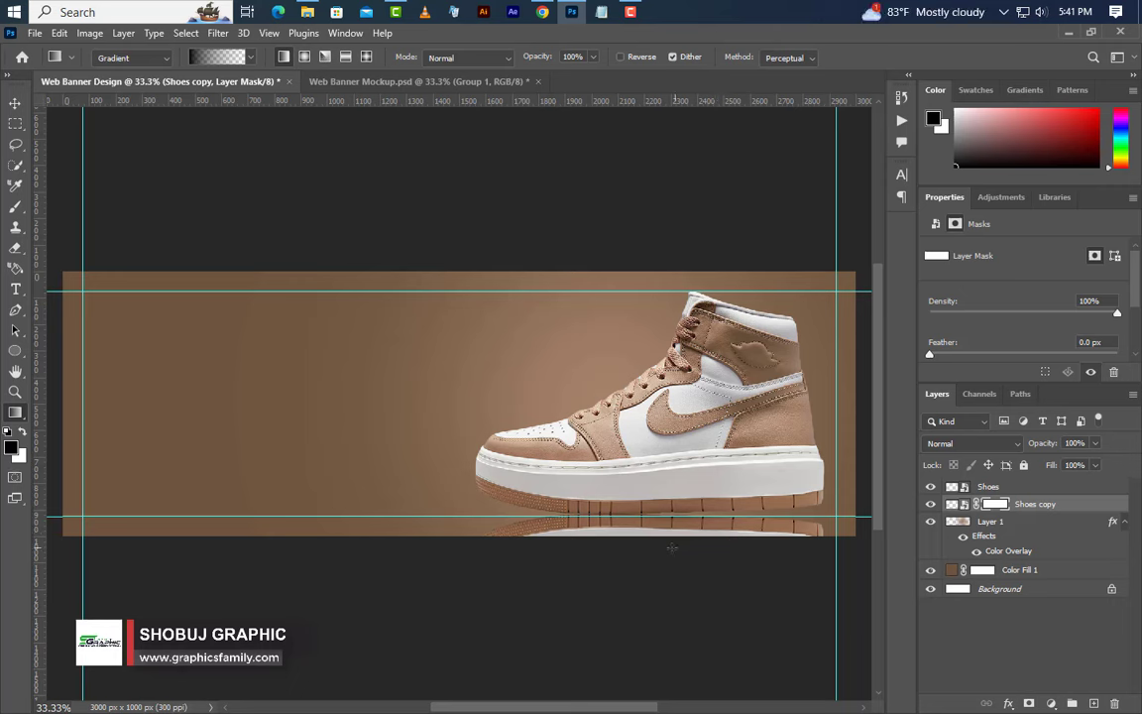
drag(674, 522, 668, 456)
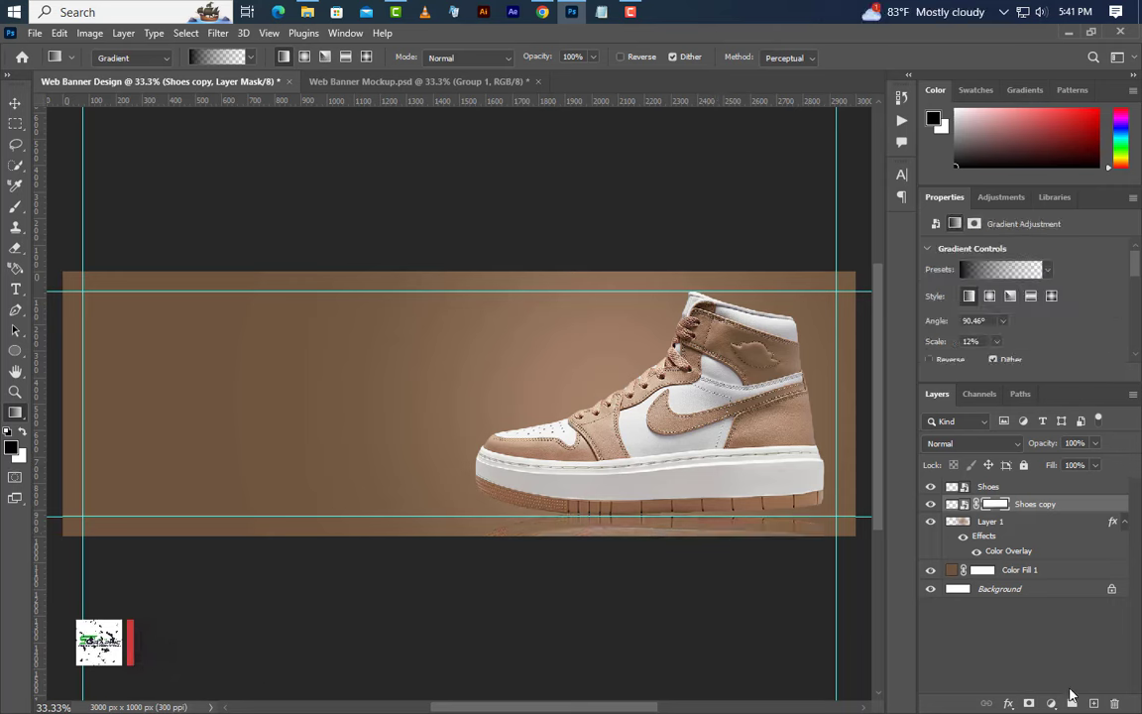
Step: Draw a flat ellipse about 1030 by 19 px under the shoe's sole, beneath the Shoes layer, and fill it with black (000000)
click(1091, 704)
scroll(670, 418, up, 3)
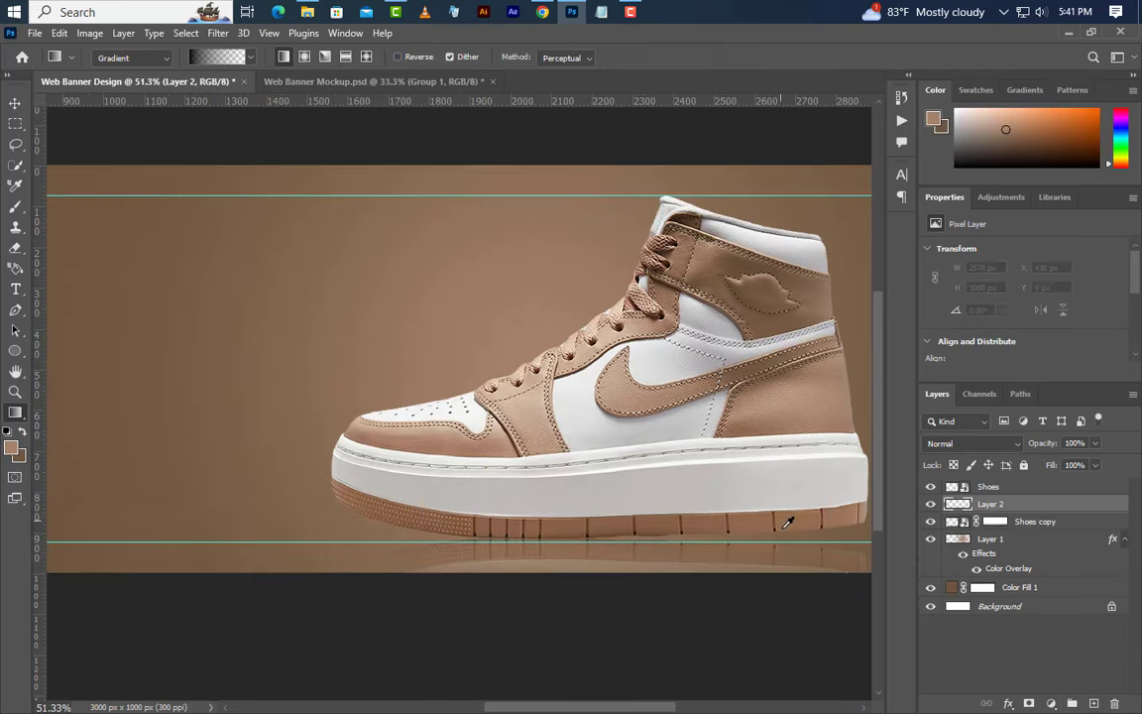
drag(660, 710, 672, 712)
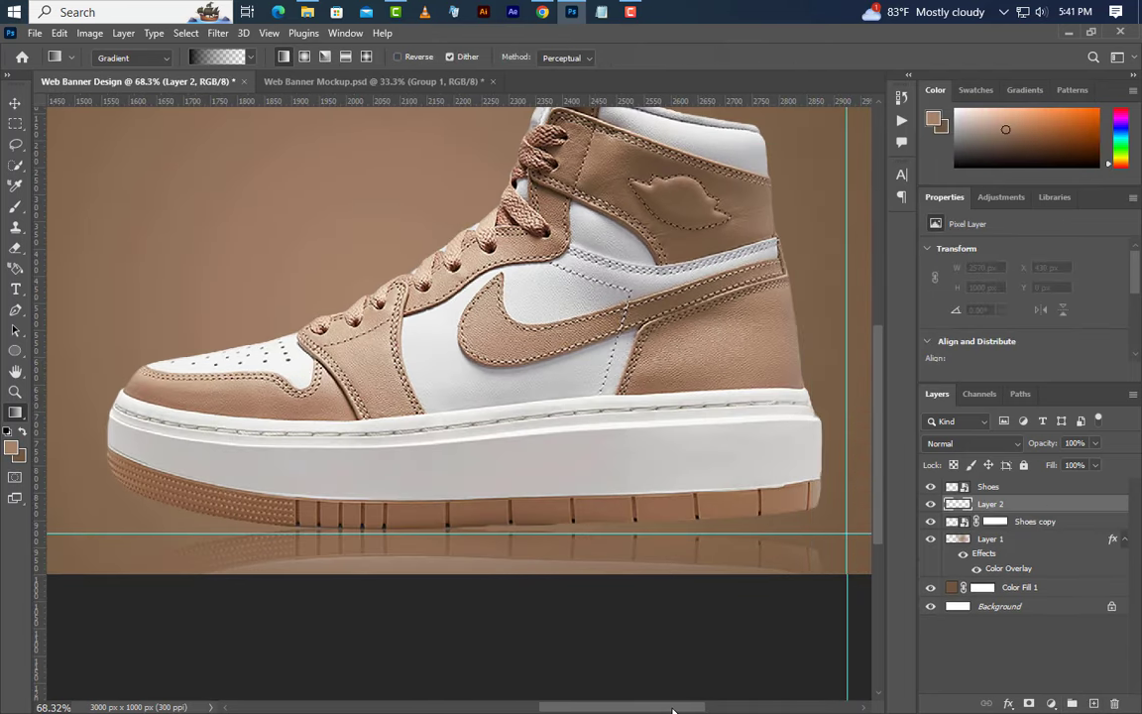
right_click(14, 353)
click(79, 363)
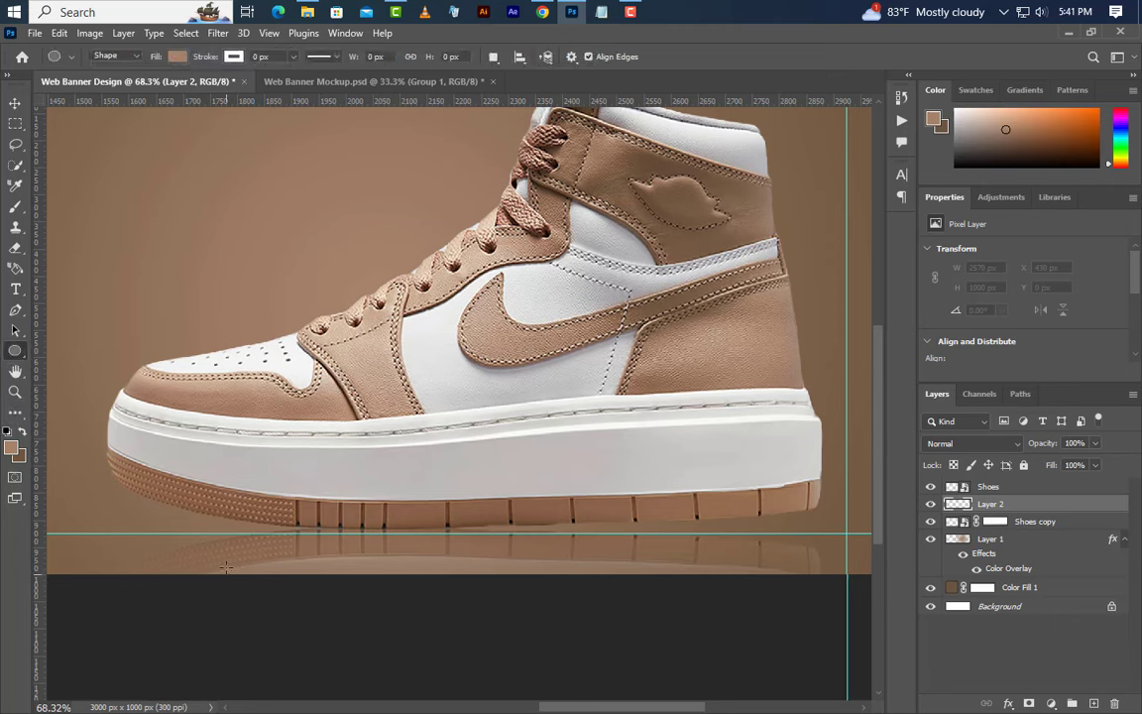
drag(191, 522, 750, 530)
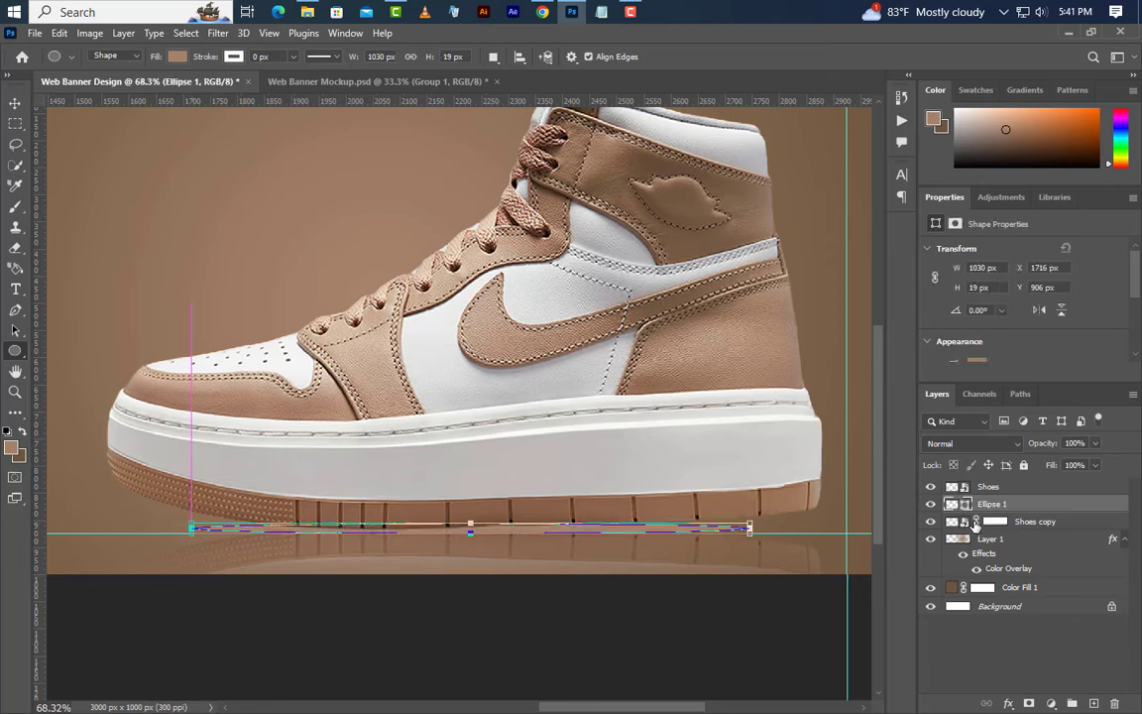
double_click(964, 509)
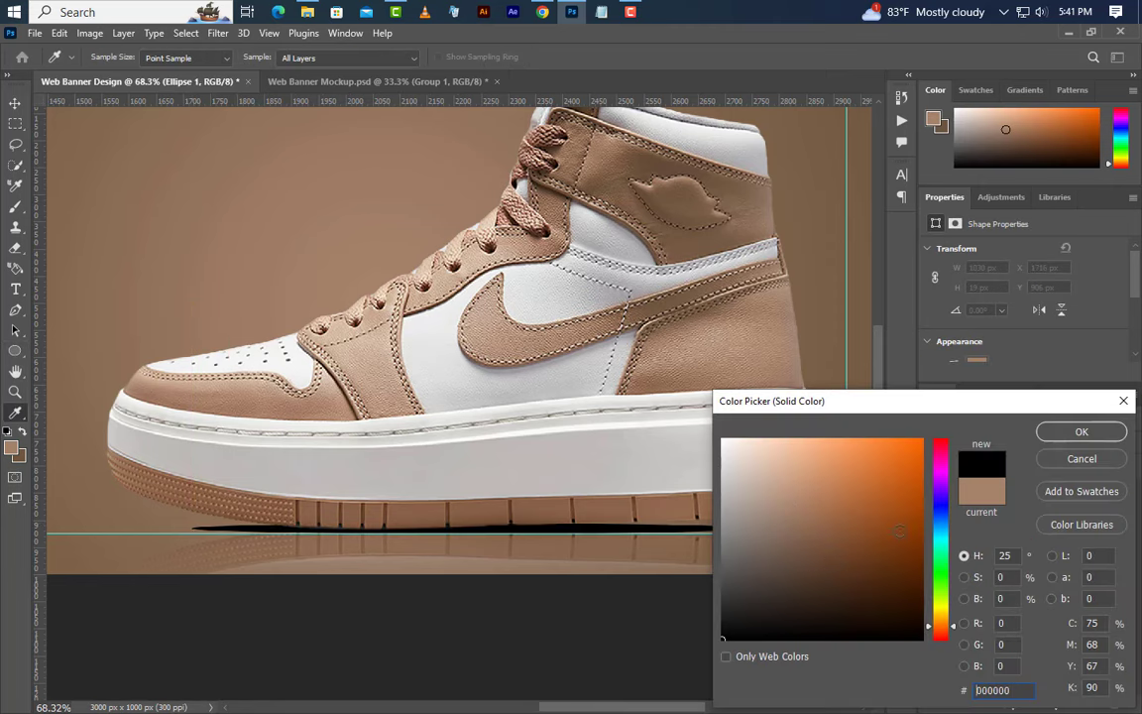
click(1102, 435)
Step: Convert the black ellipse layer to a smart object and apply a Gaussian Blur with a 15 px radius
right_click(1044, 503)
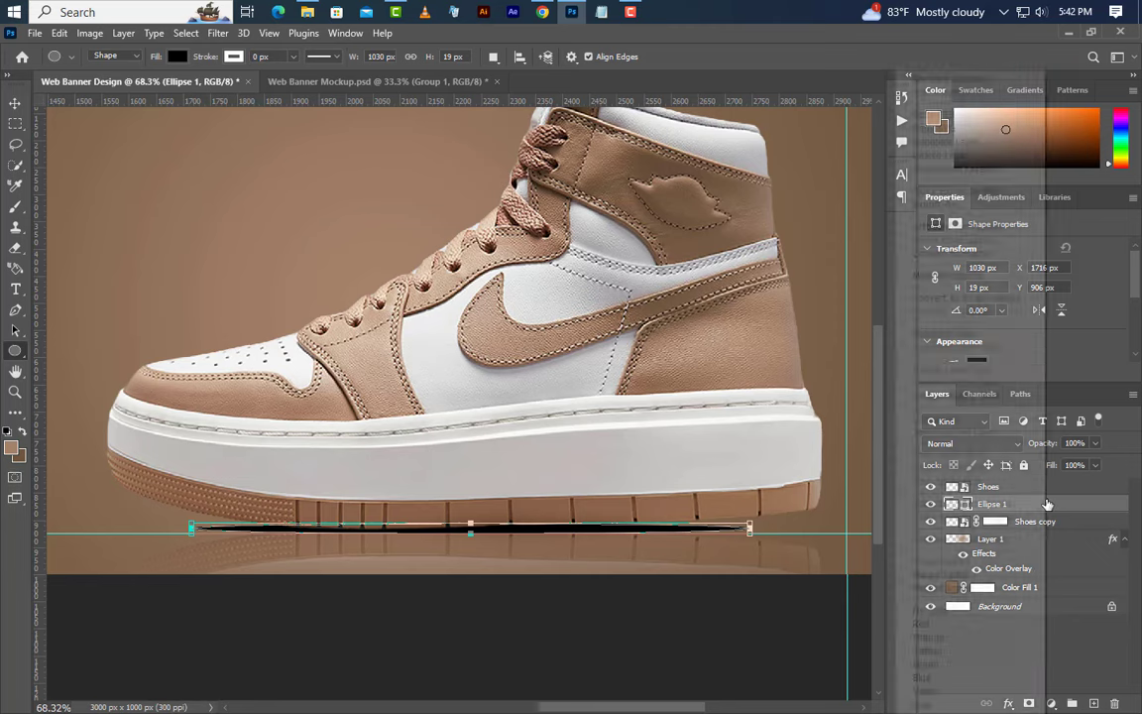
click(1001, 301)
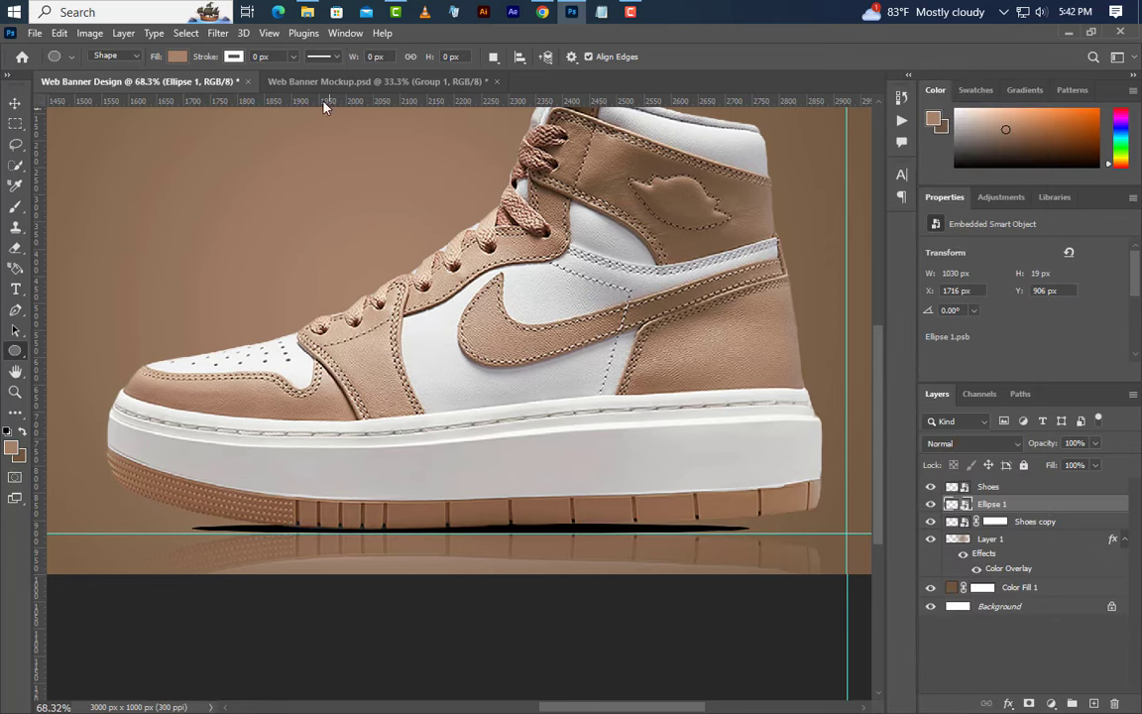
click(216, 33)
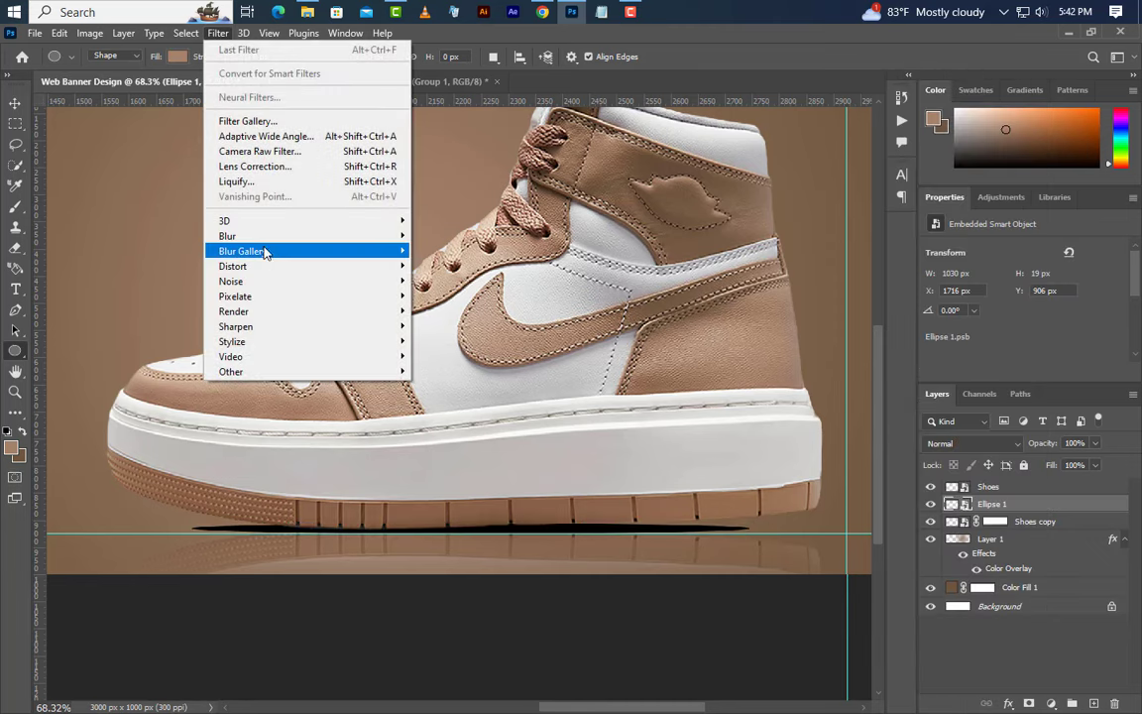
mouse_move(287, 236)
click(466, 295)
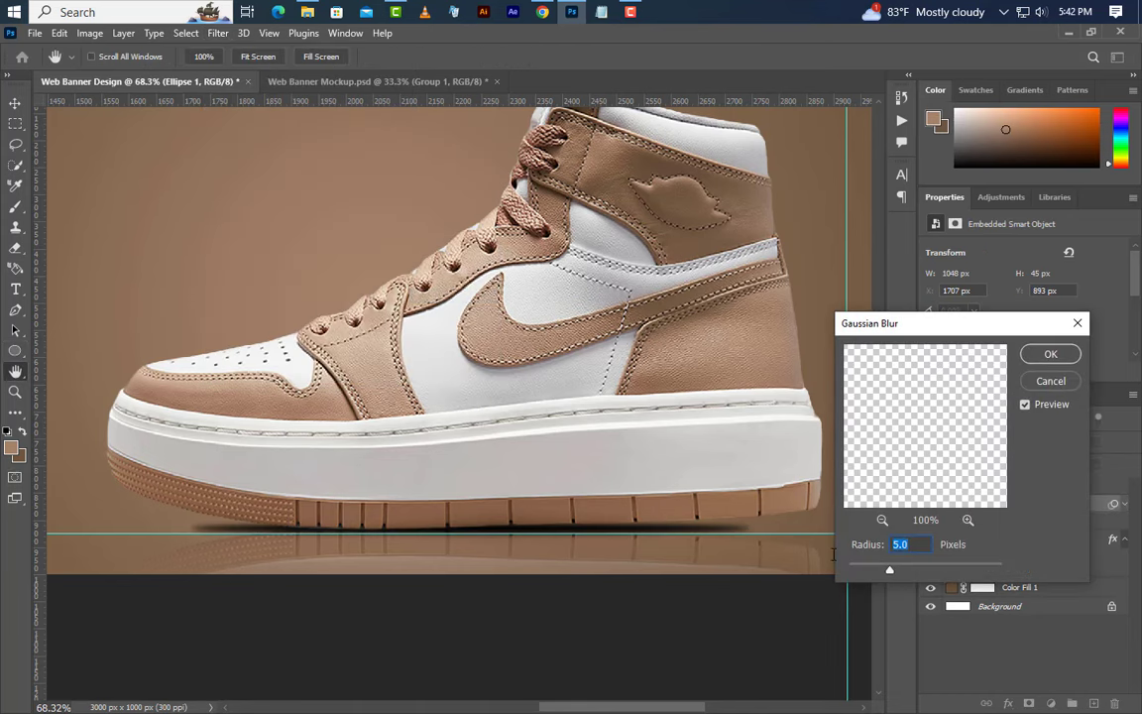
text(15)
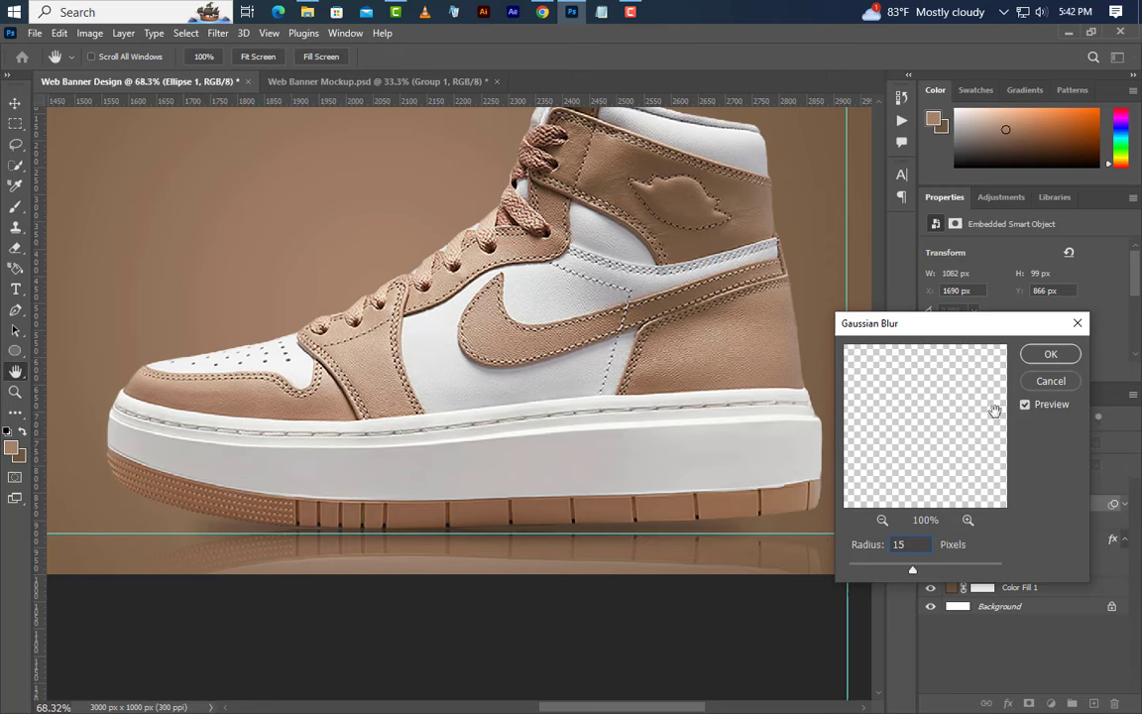
click(1045, 358)
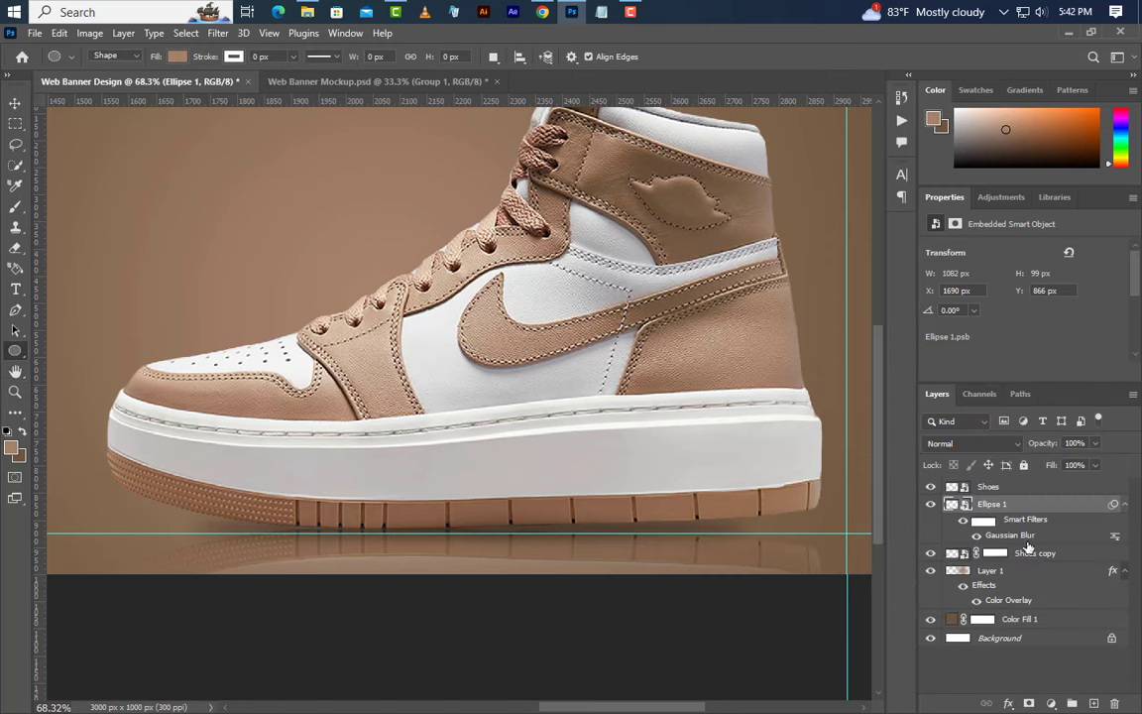
Step: Duplicate the blurred Ellipse 1 shadow layer and enlarge the copy about its centre to about 1082 by 20 px with Free Transform
right_click(1073, 505)
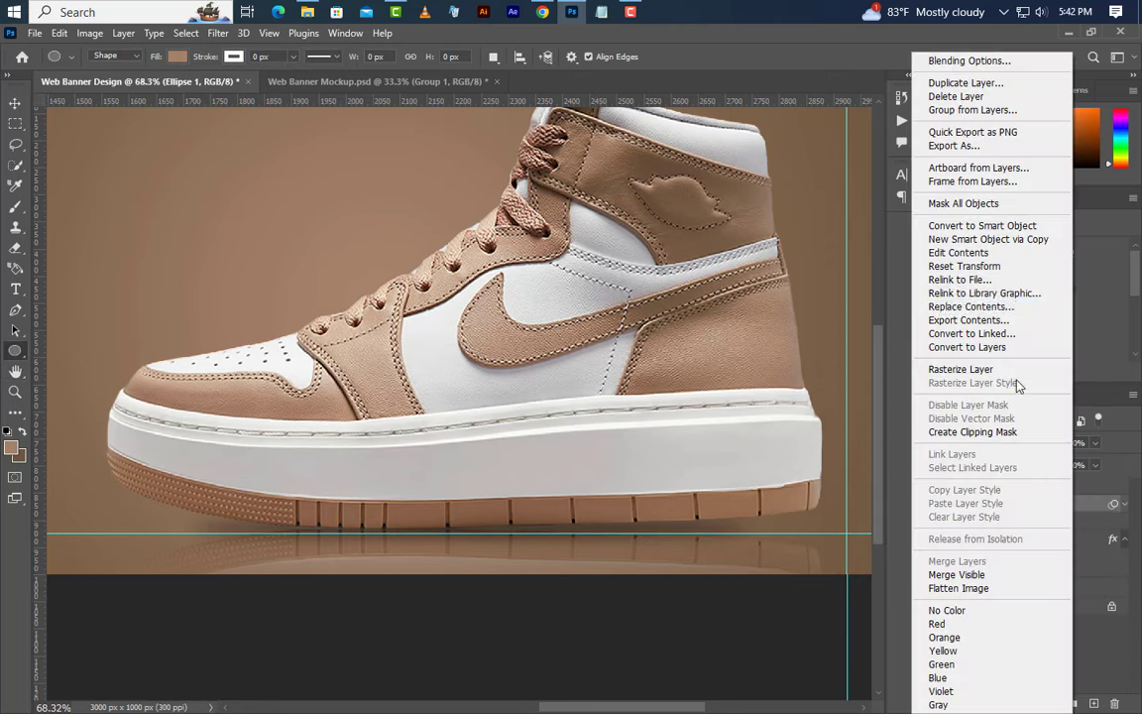
click(967, 82)
click(700, 213)
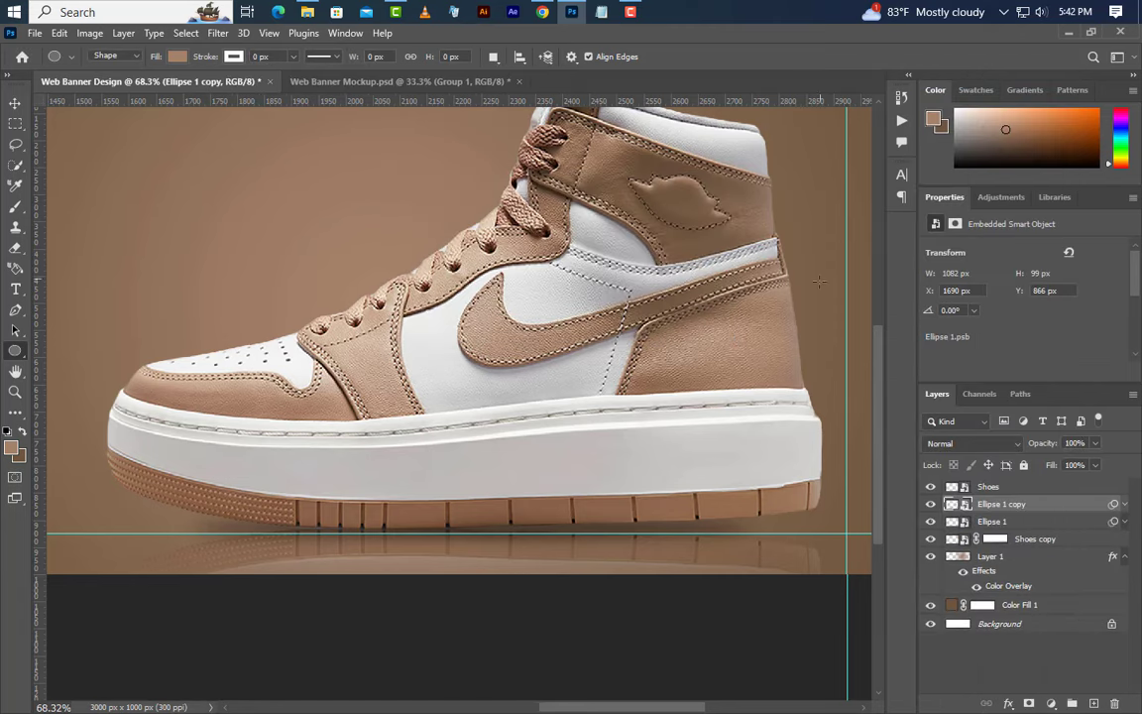
click(60, 33)
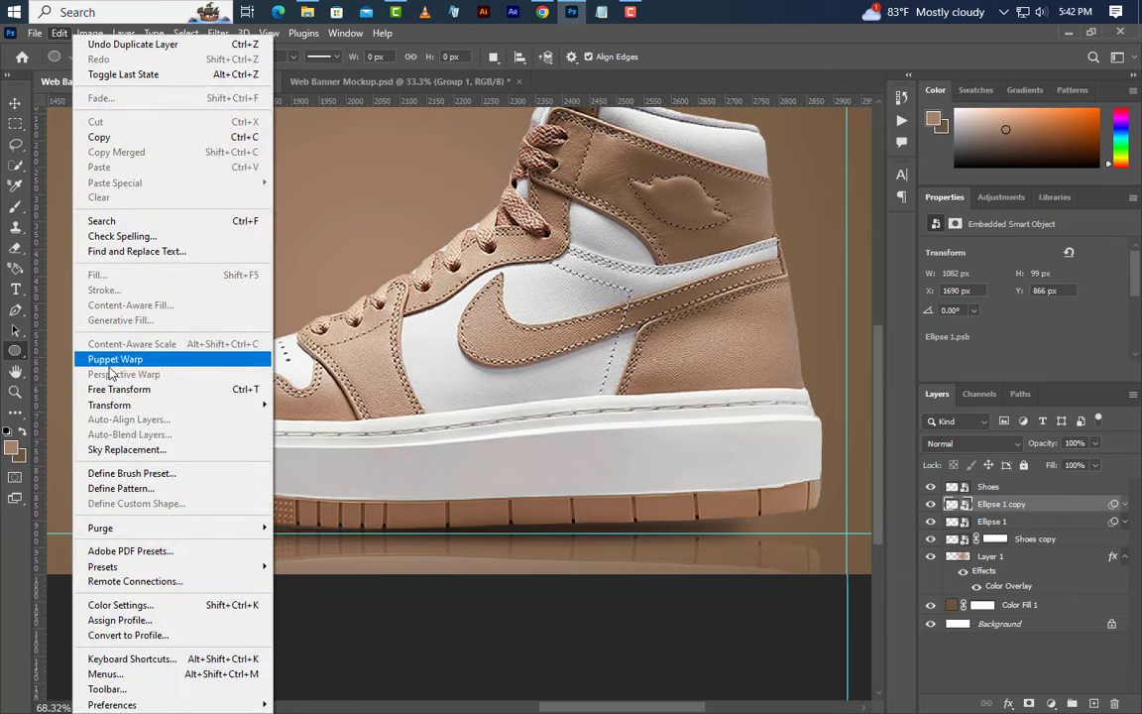
click(99, 388)
click(585, 302)
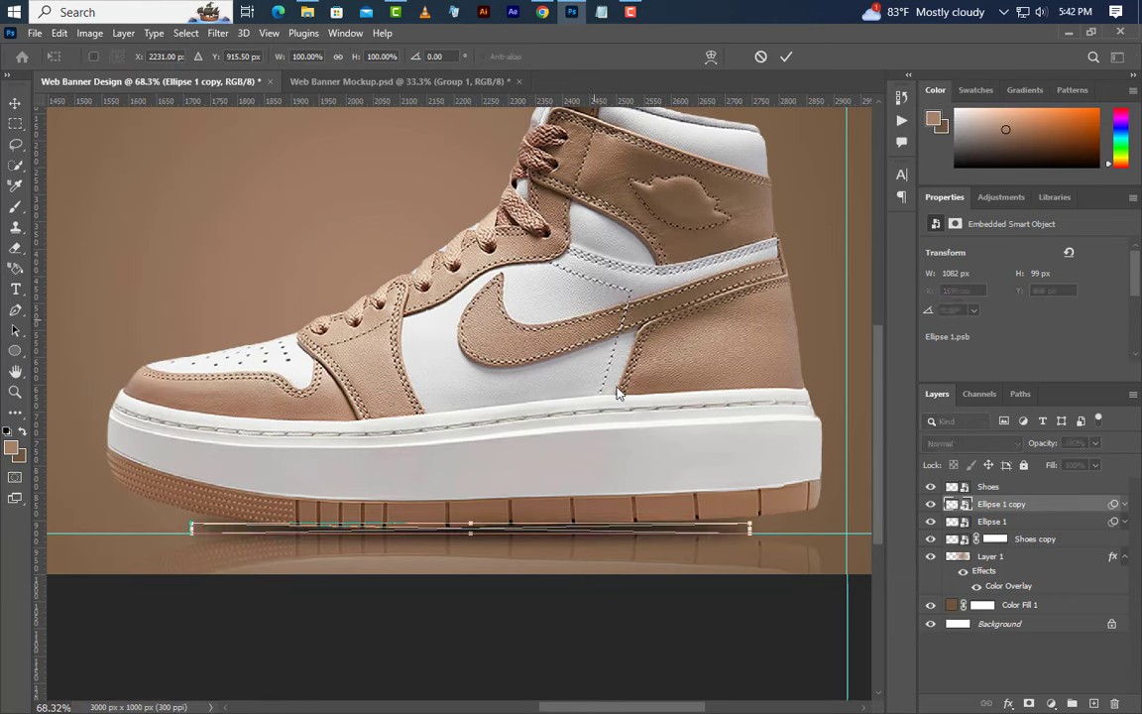
drag(753, 529, 764, 534)
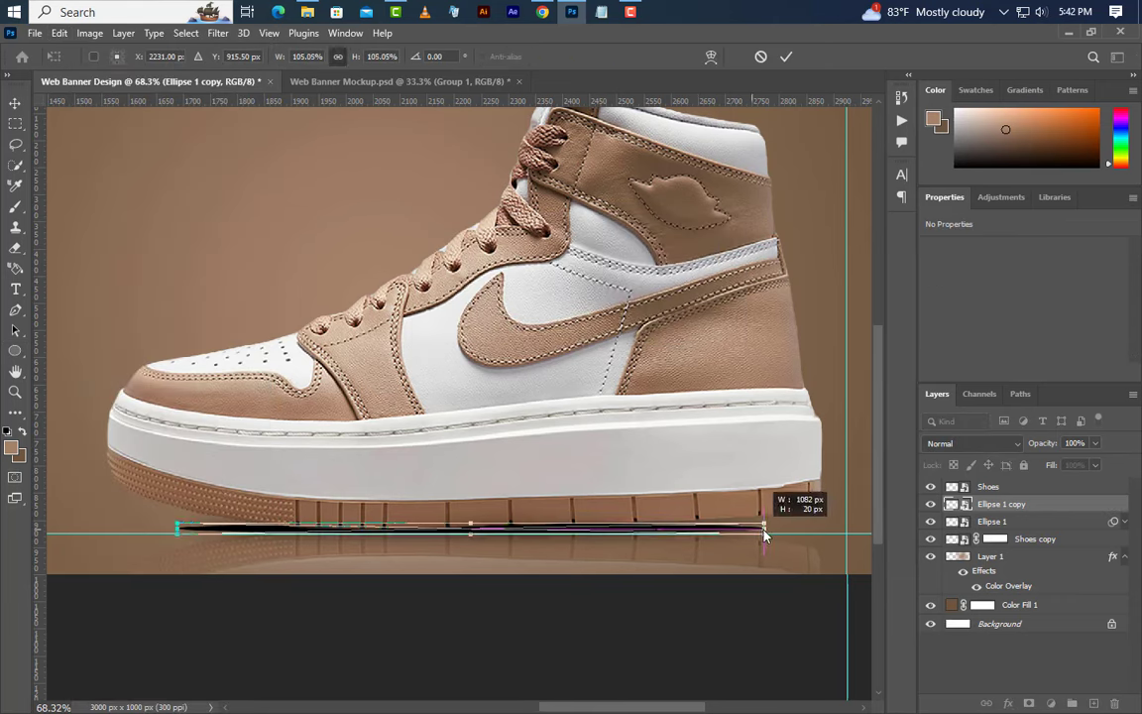
click(790, 58)
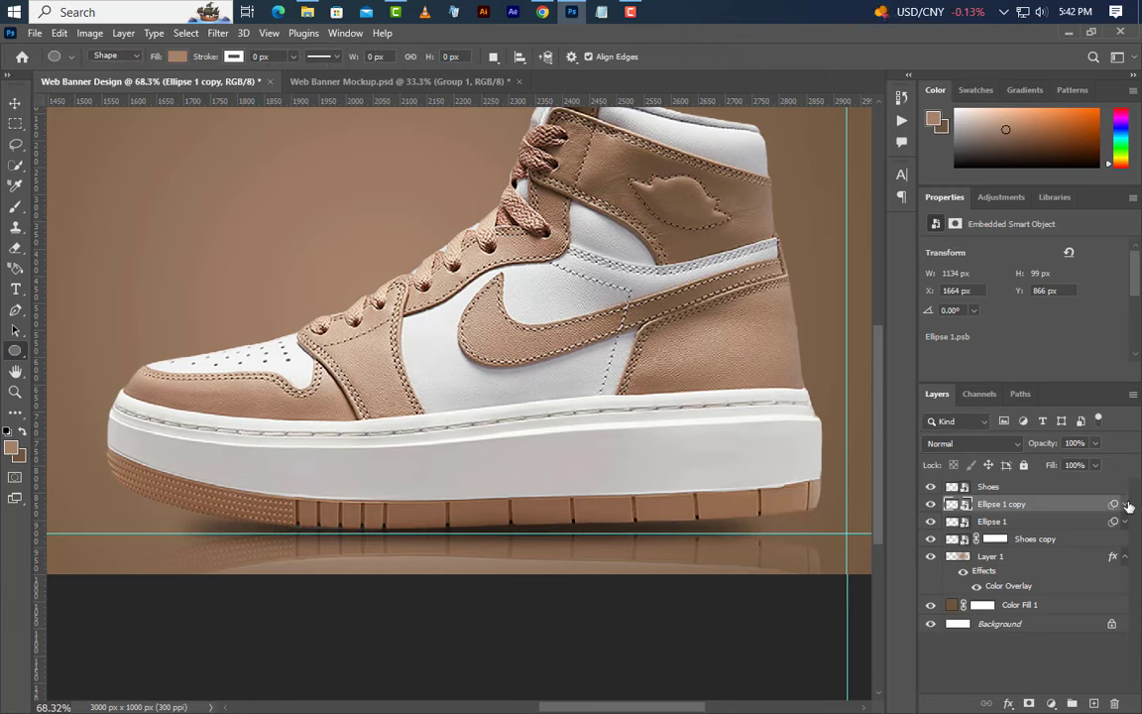
Step: Set the Gaussian Blur smart filter on Ellipse 1 copy to a 10 px radius
click(1124, 504)
double_click(1005, 535)
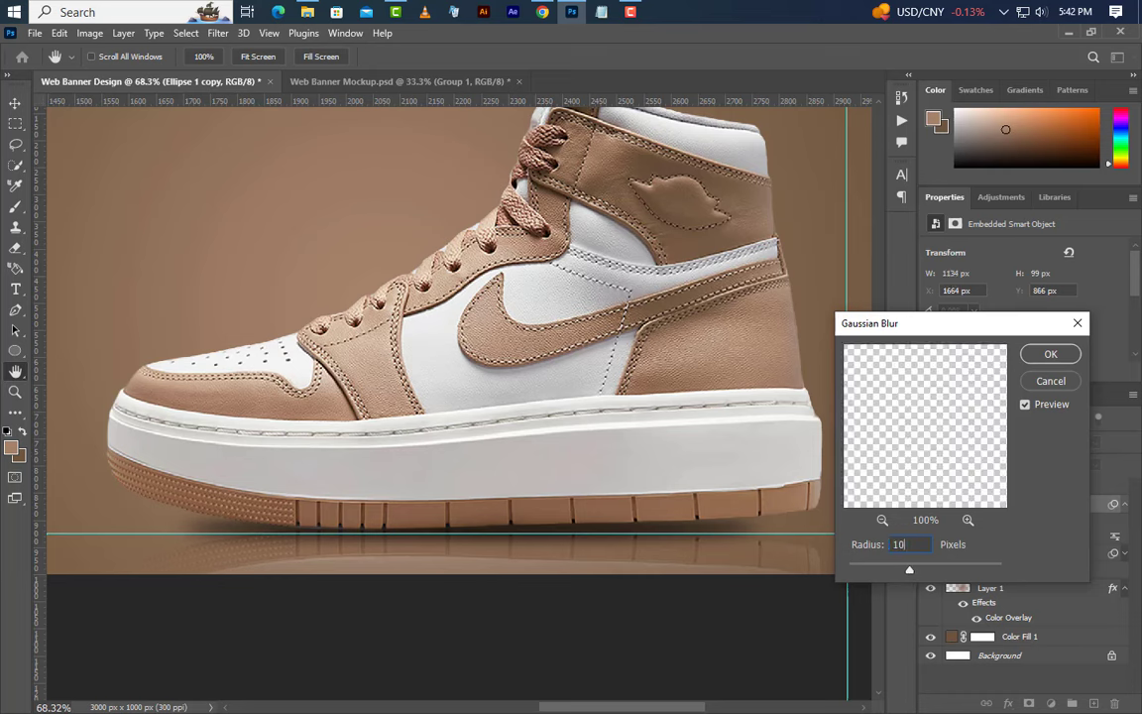
click(1050, 354)
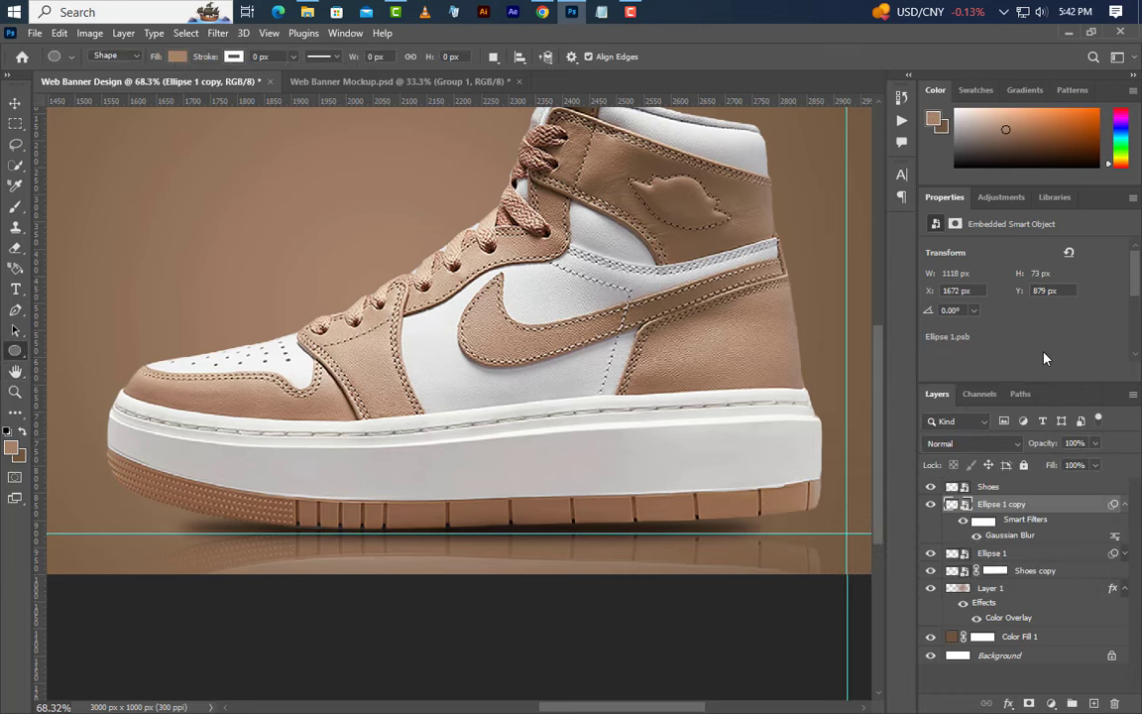
Step: Duplicate Ellipse 1 copy and widen the new shadow layer about its centre to about 116% with Free Transform
right_click(1077, 519)
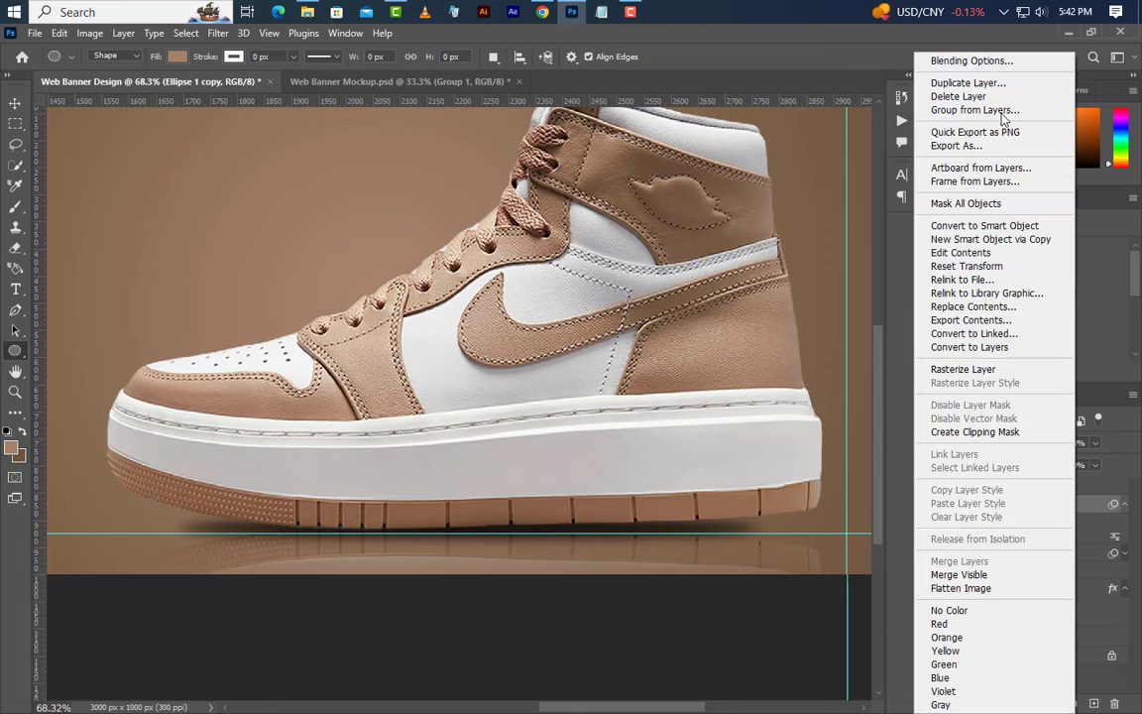
click(996, 83)
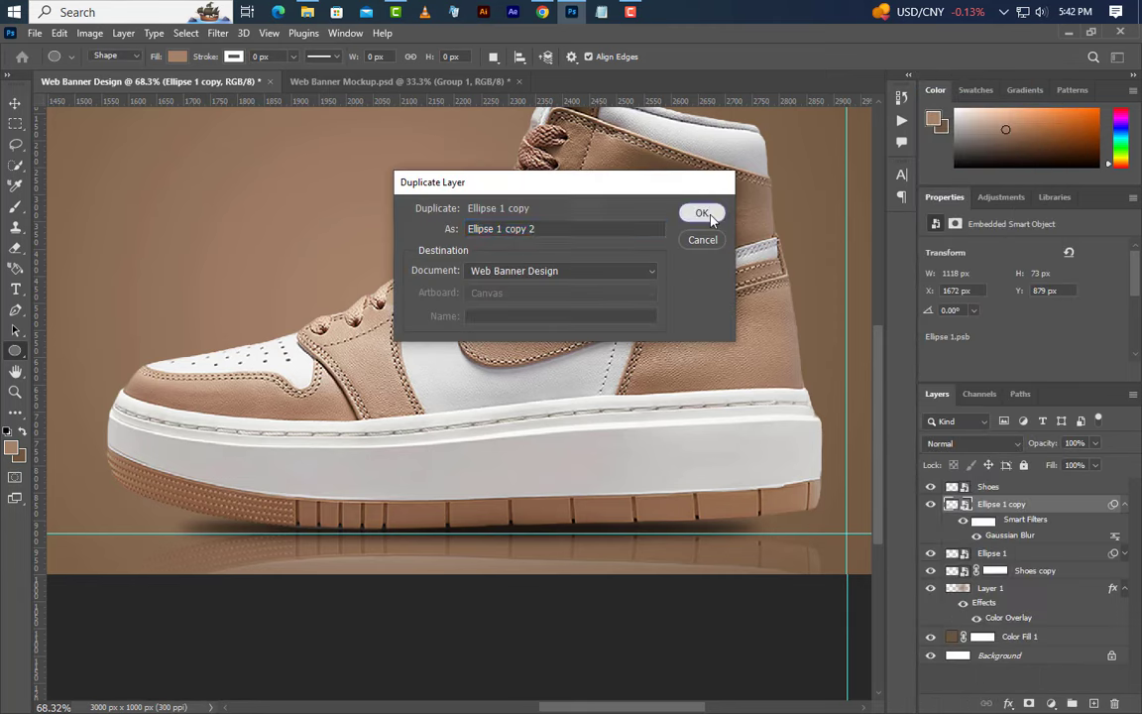
click(698, 214)
click(60, 33)
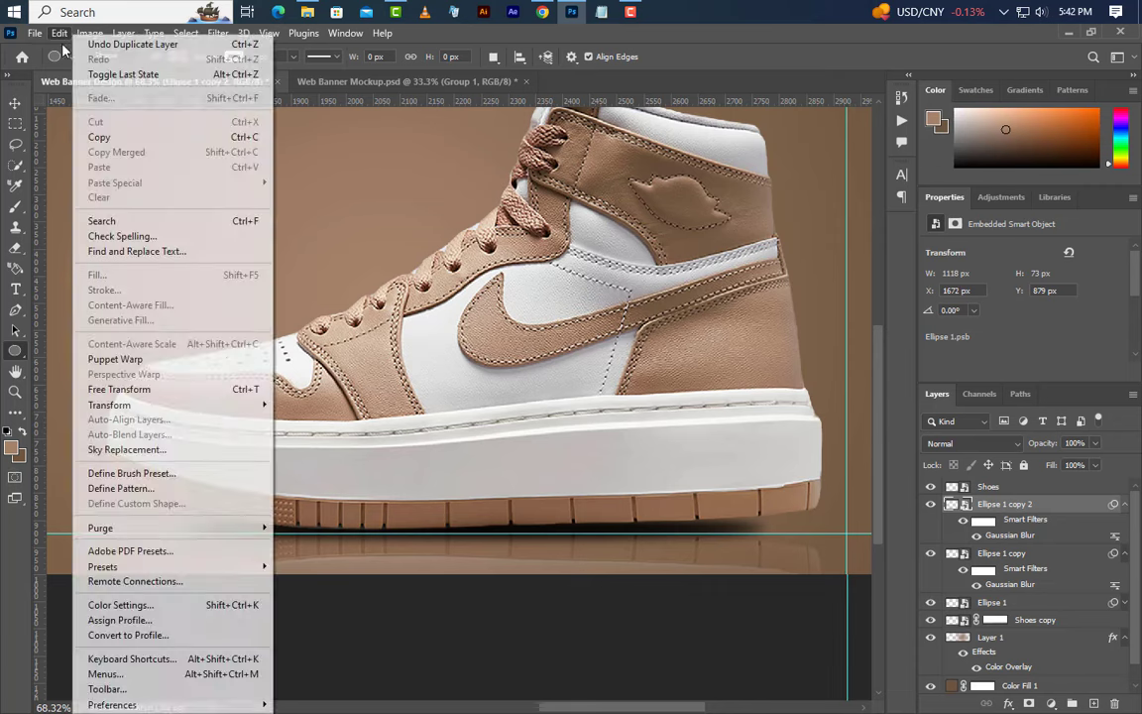
click(96, 390)
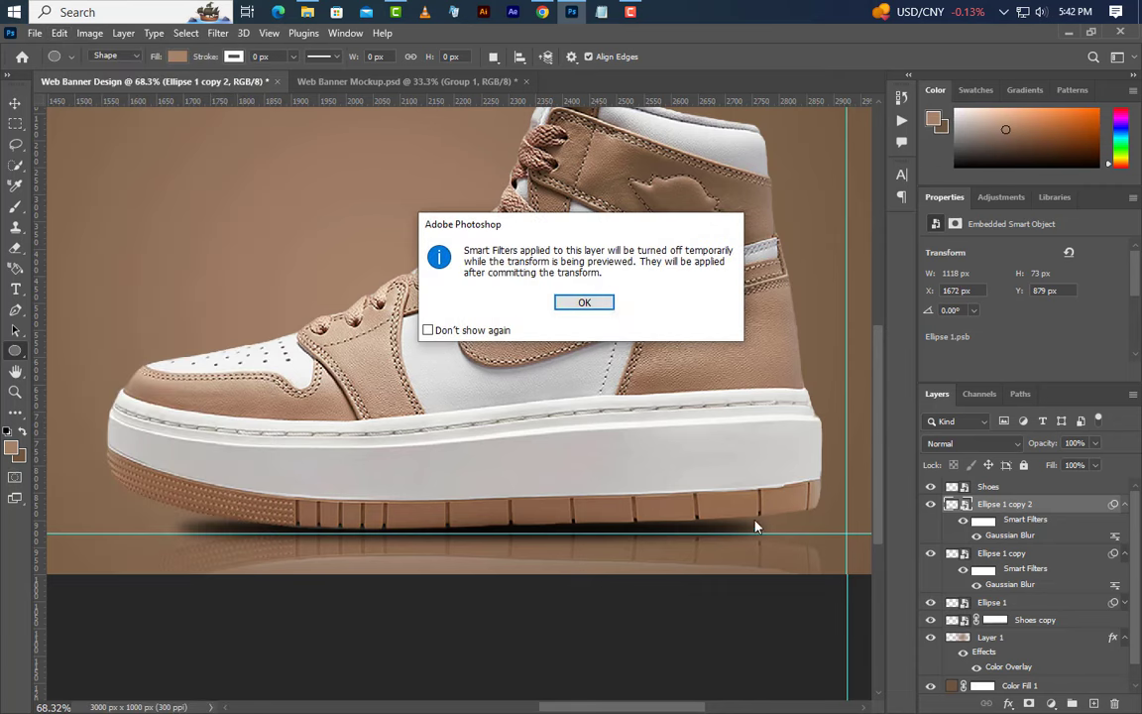
click(562, 299)
drag(763, 525, 795, 528)
key(Return)
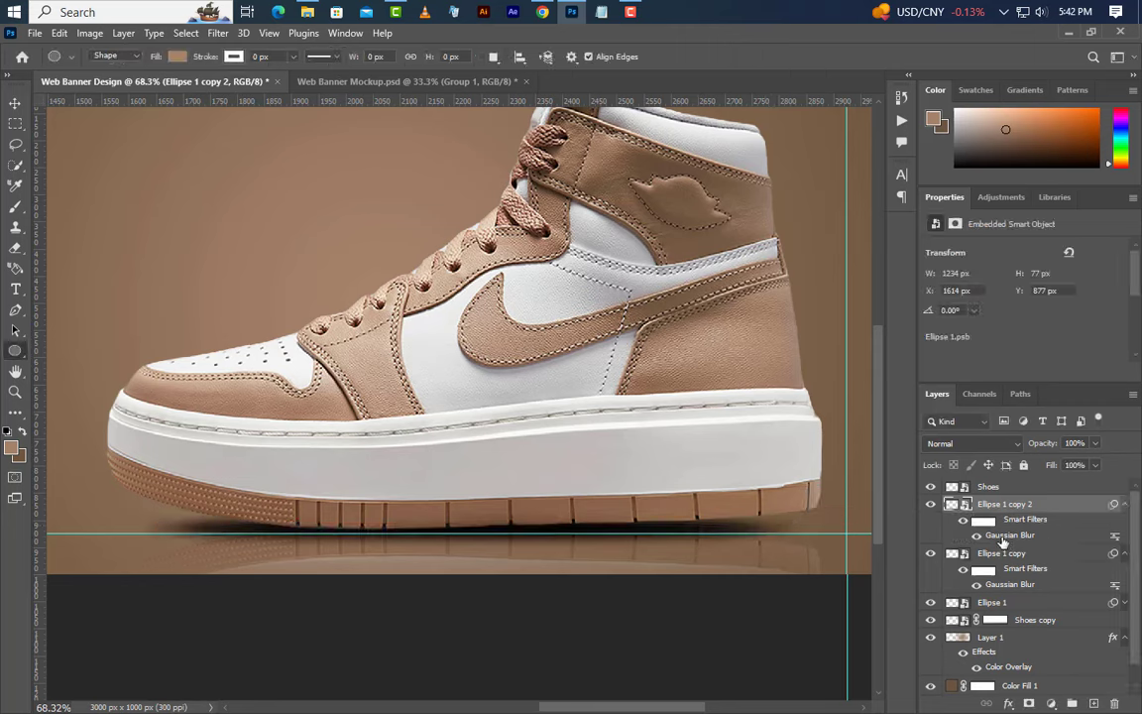
Step: Set the Gaussian Blur radius of Ellipse 1 copy 2 to 5 px and its layer opacity to 65%
double_click(1005, 536)
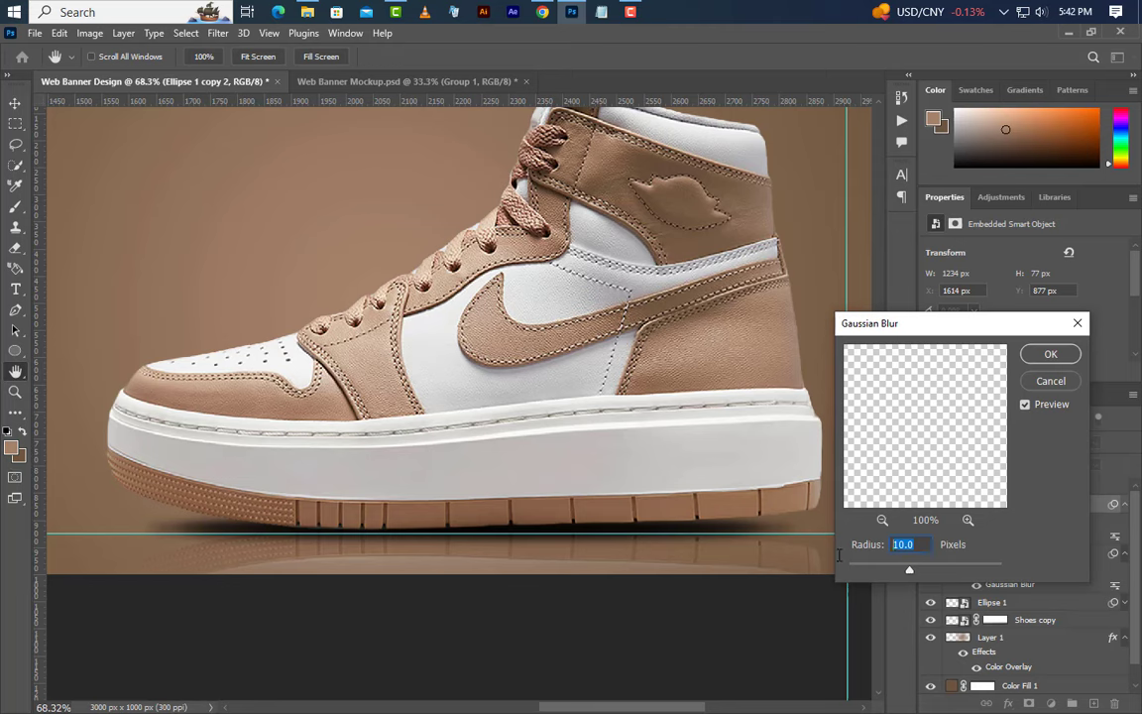
text(5)
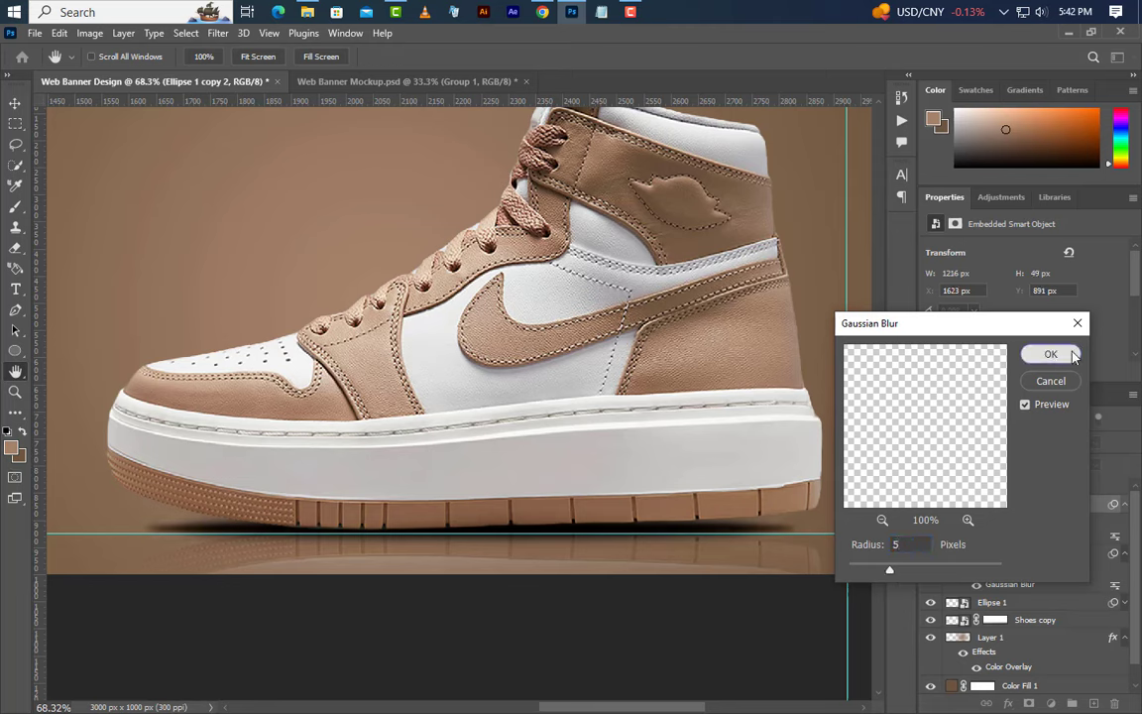
click(1073, 357)
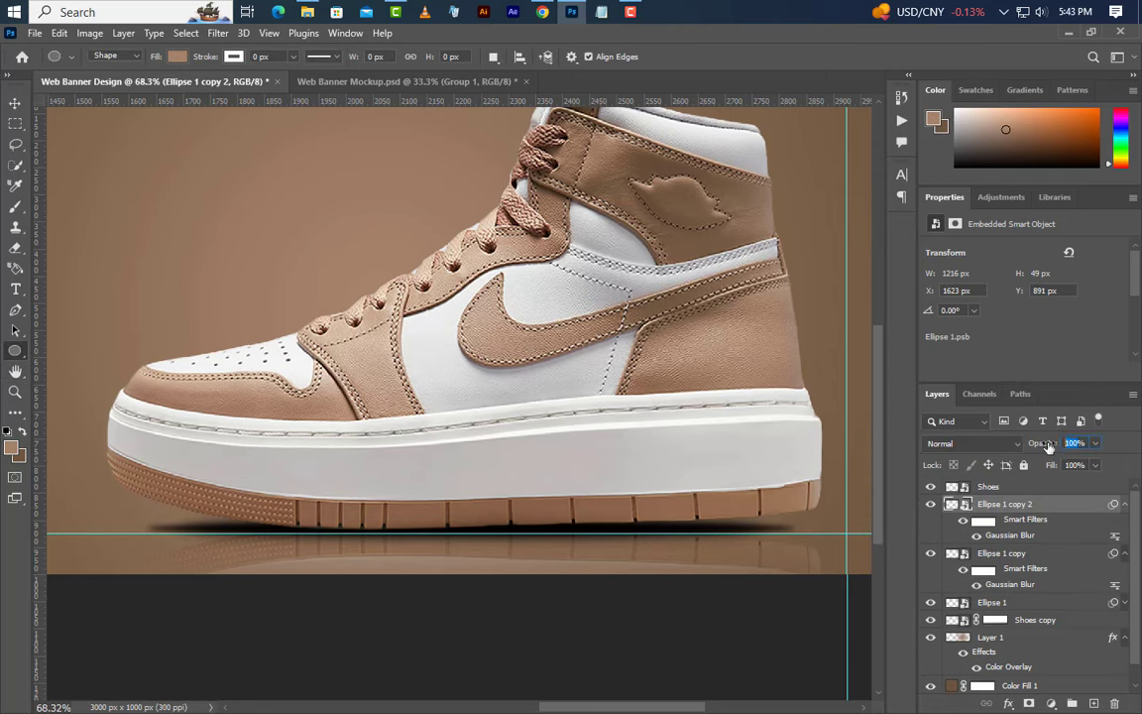
text(65)
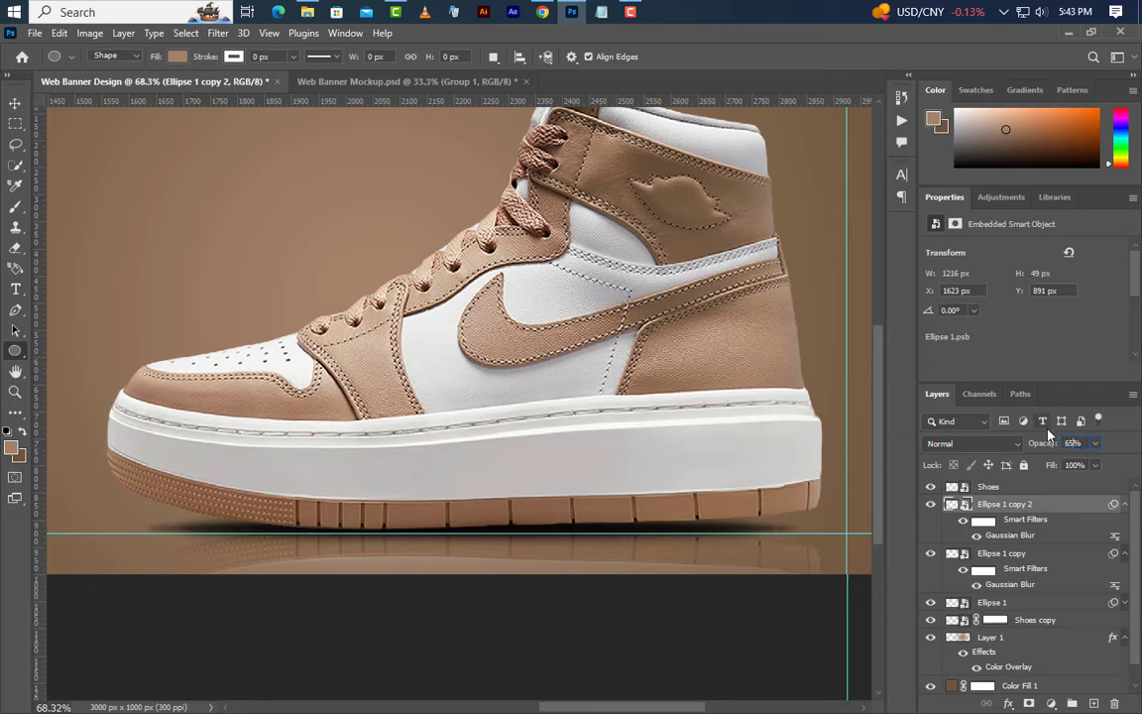
Step: Duplicate Ellipse 1 copy 2, set the duplicate's opacity to 55% and delete its Gaussian Blur filter
right_click(1074, 503)
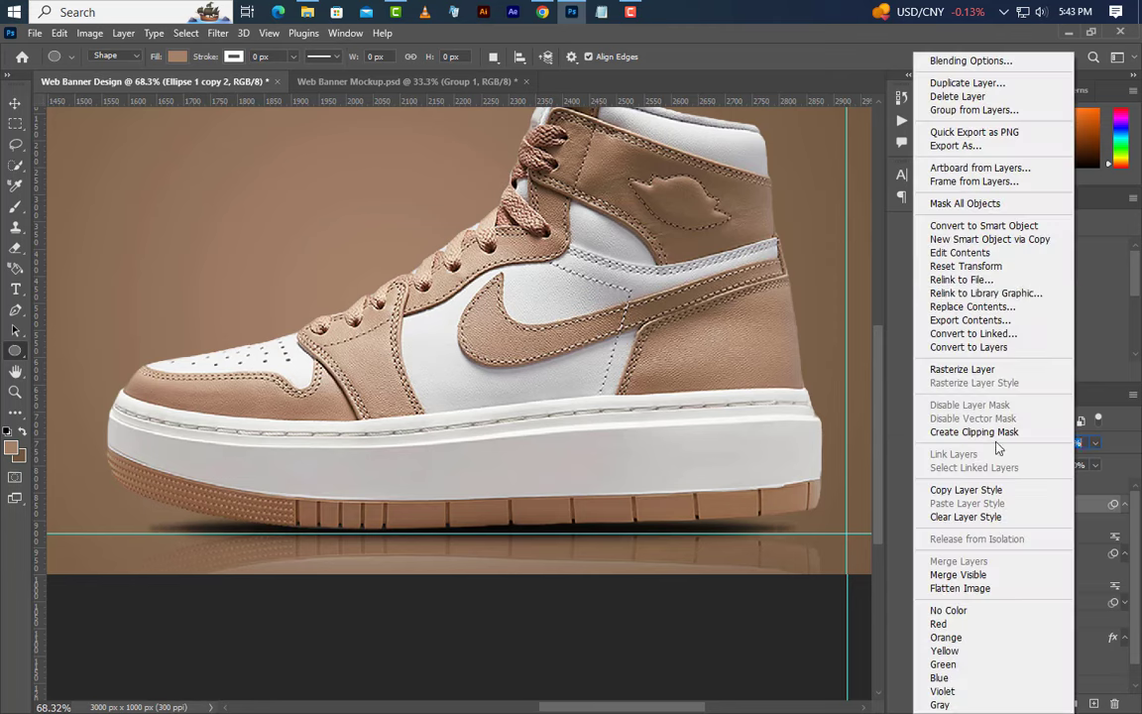
click(996, 83)
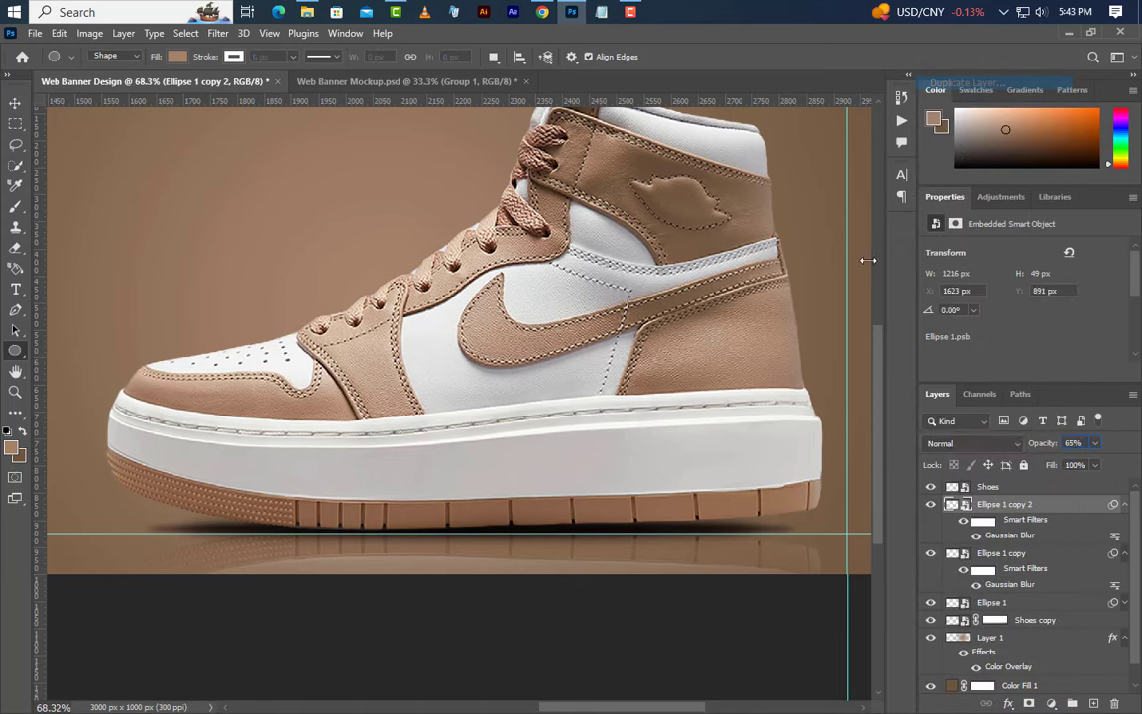
click(698, 210)
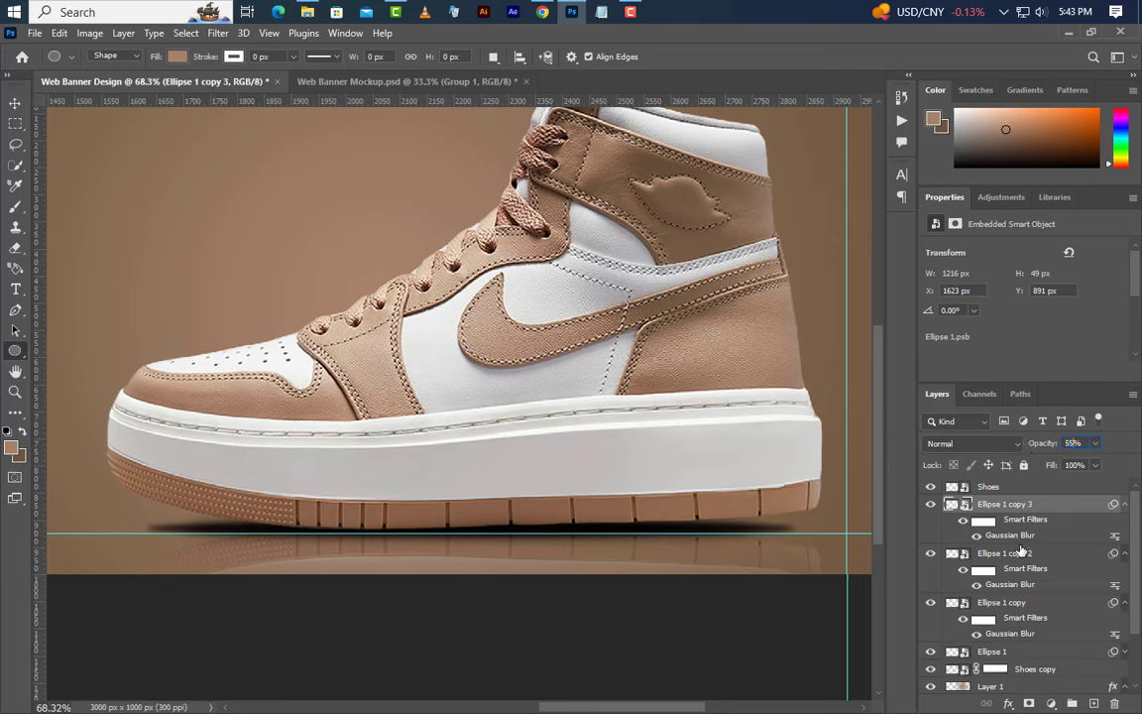
drag(1028, 536, 1114, 703)
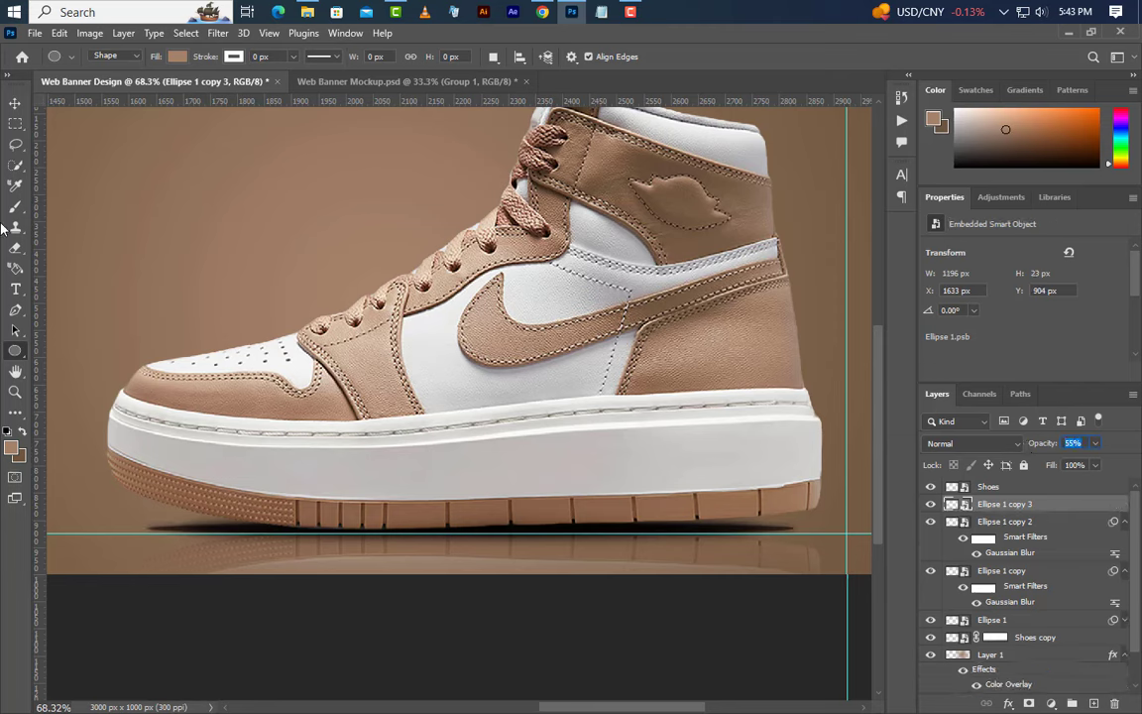
Step: Widen Ellipse 1 copy 3 about its centre to about 1266 px with Free Transform
click(59, 33)
click(117, 354)
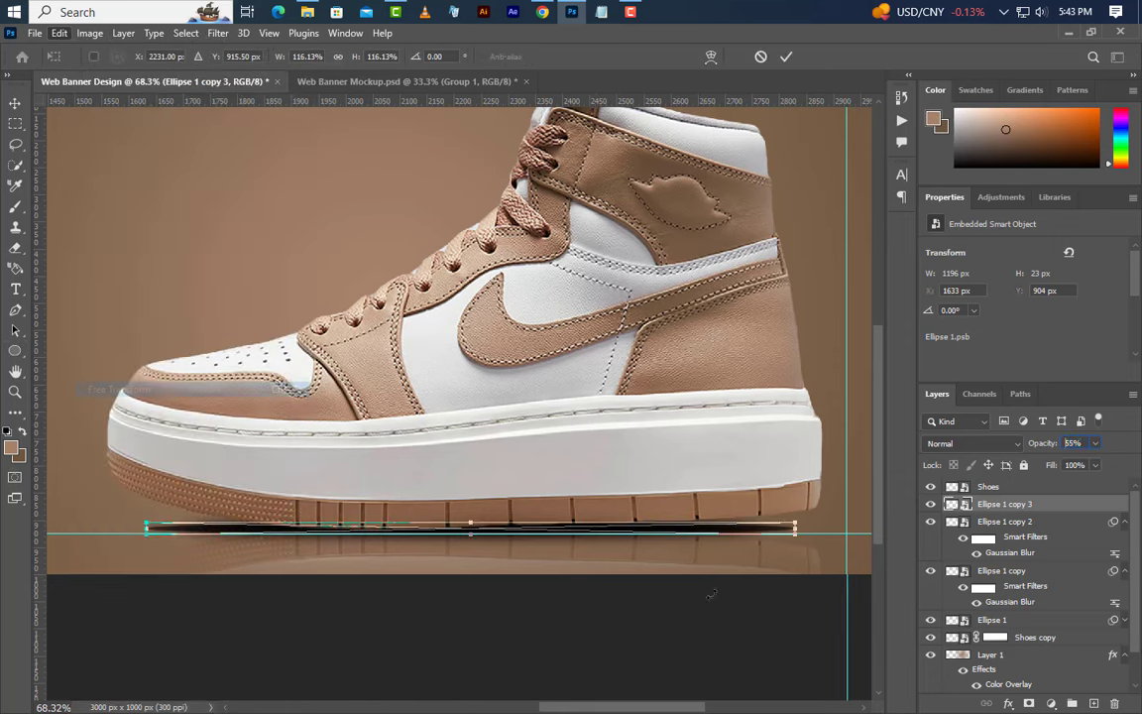
drag(798, 527, 821, 533)
click(786, 57)
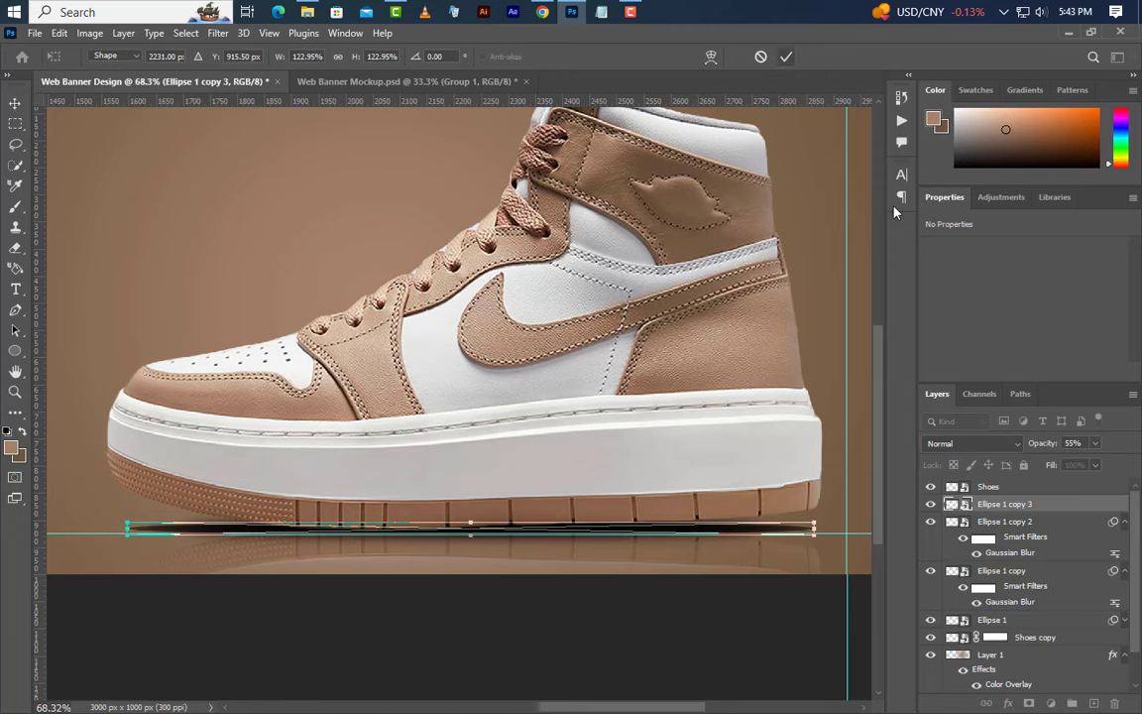
Step: Combine Ellipse 1 and its three copies into a single smart object
click(1124, 523)
click(1124, 540)
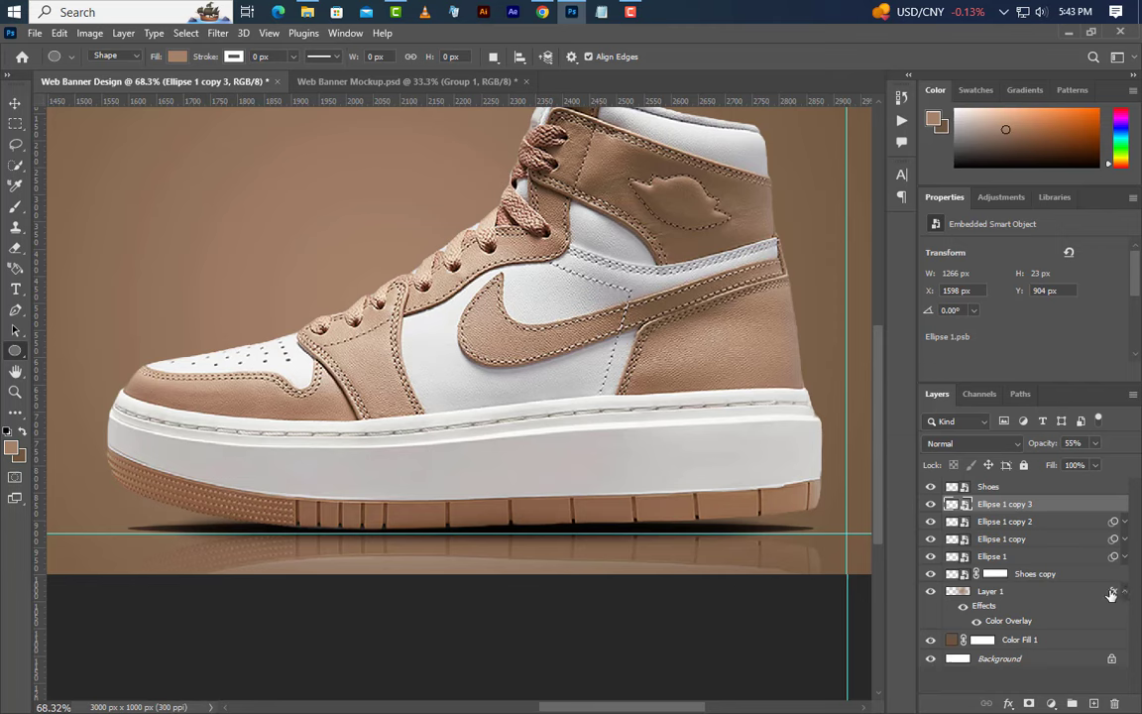
click(1049, 558)
ctrl+click(1060, 540)
ctrl+click(1057, 525)
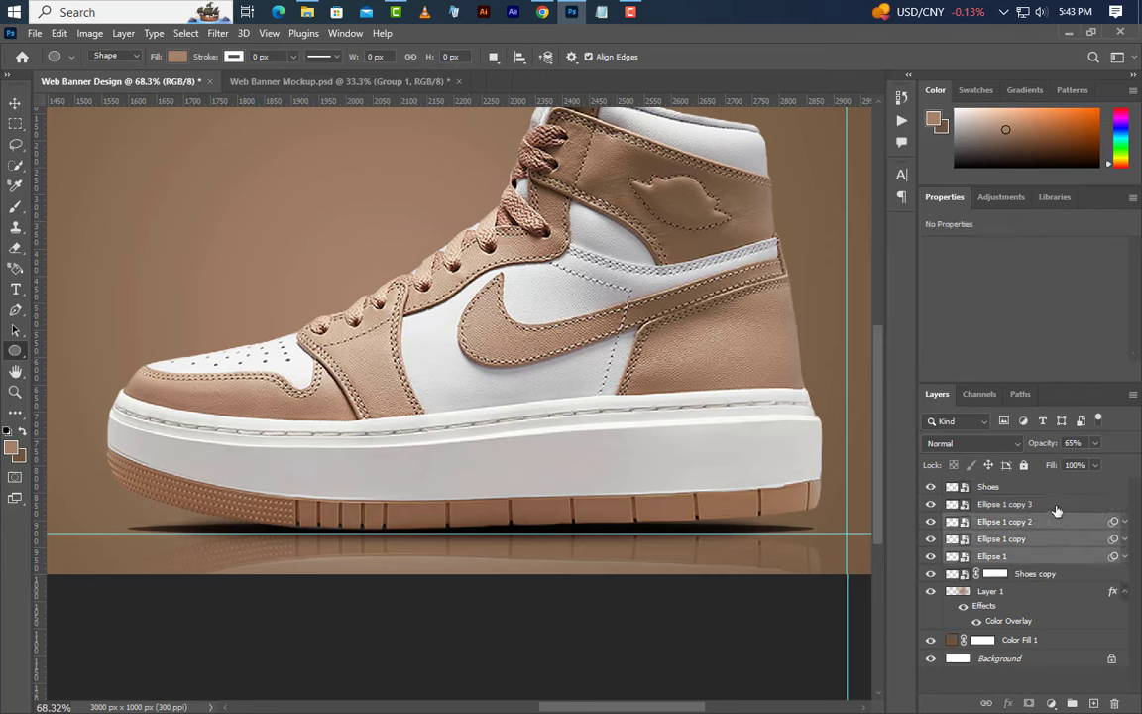
ctrl+click(1056, 508)
right_click(1056, 509)
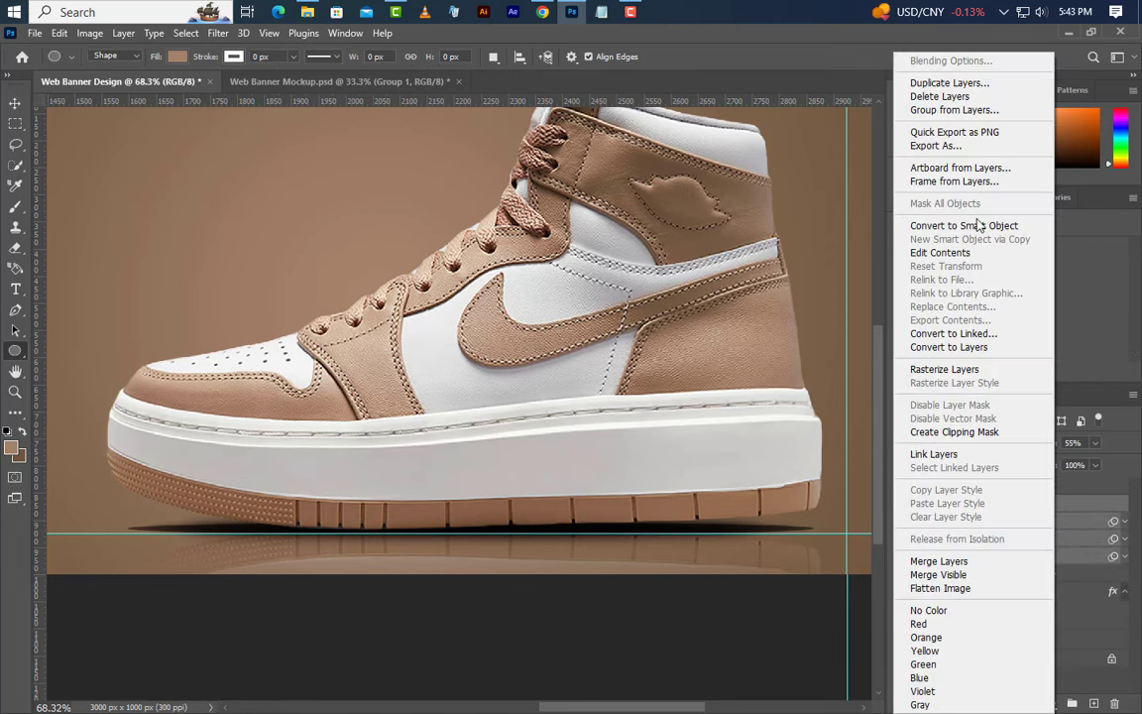
click(883, 224)
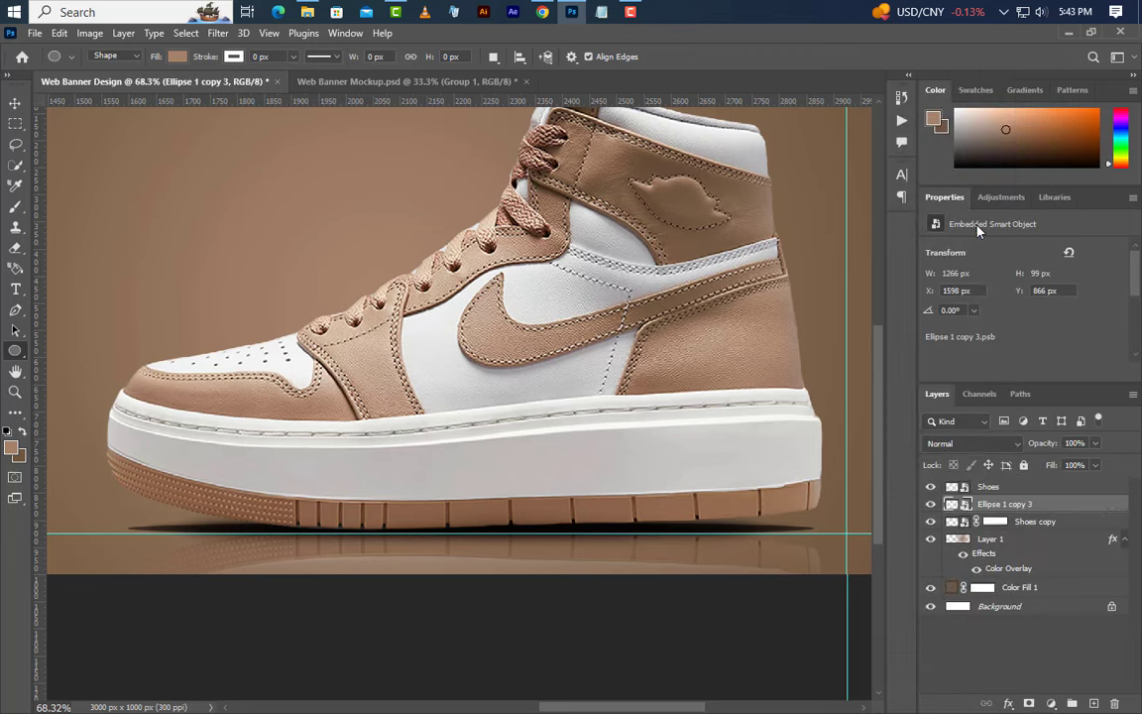
Step: Rasterize the combined Ellipse 1 copy 3 shadow layer and activate the Eraser tool
right_click(1059, 505)
click(947, 439)
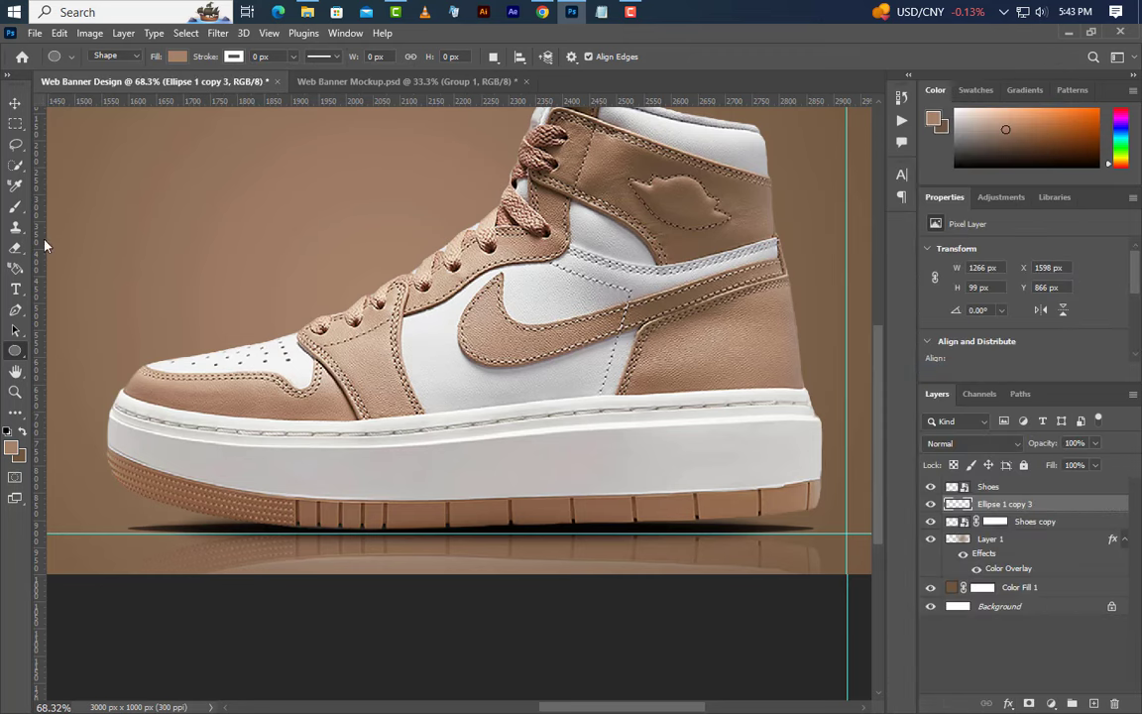
click(15, 246)
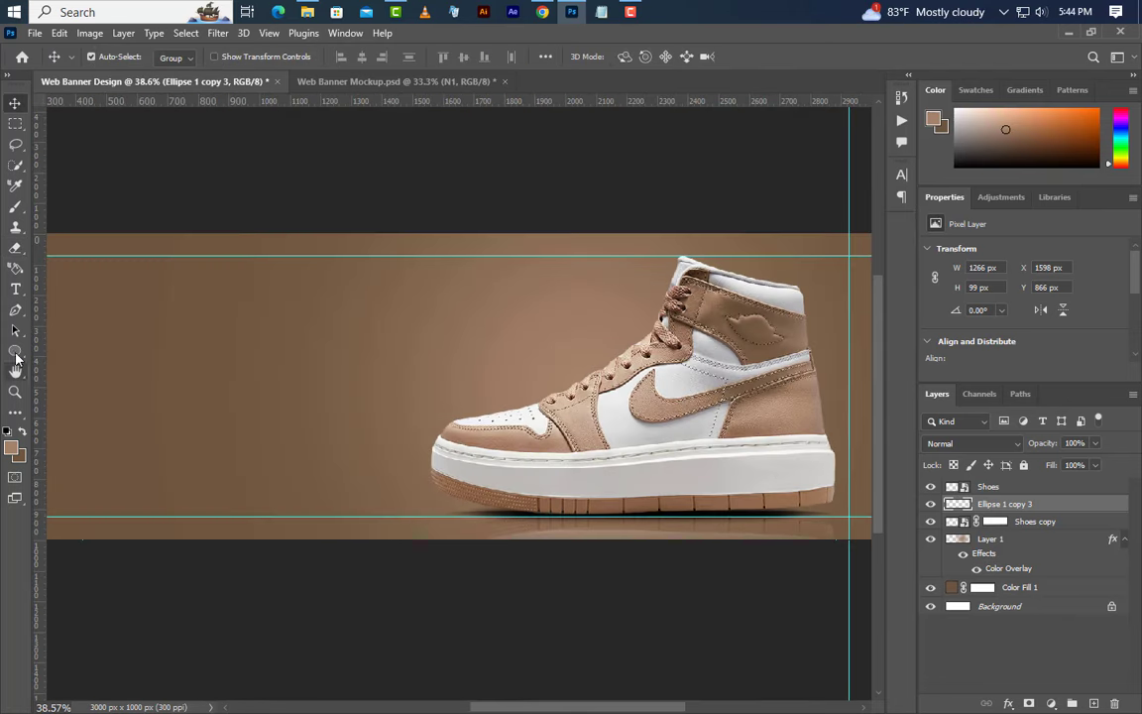
Step: Add the horizontal text "N1" just above the shoe's toe and move its layer above Shoes
click(16, 290)
right_click(16, 290)
click(72, 290)
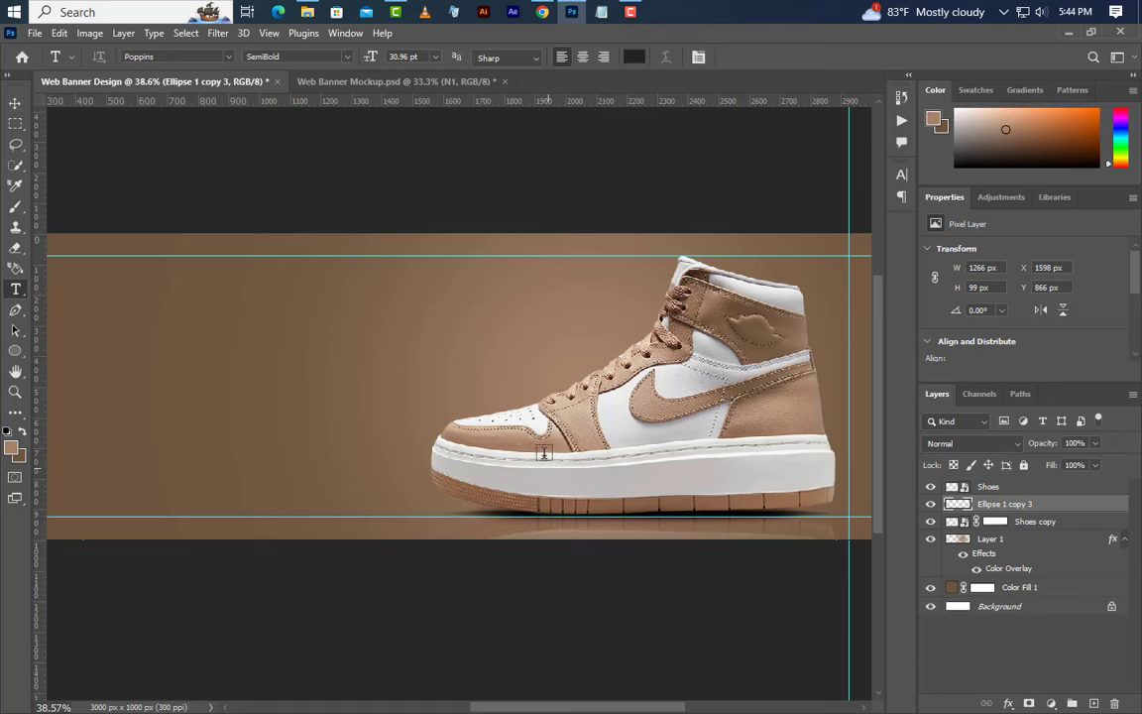
click(533, 404)
text(N1)
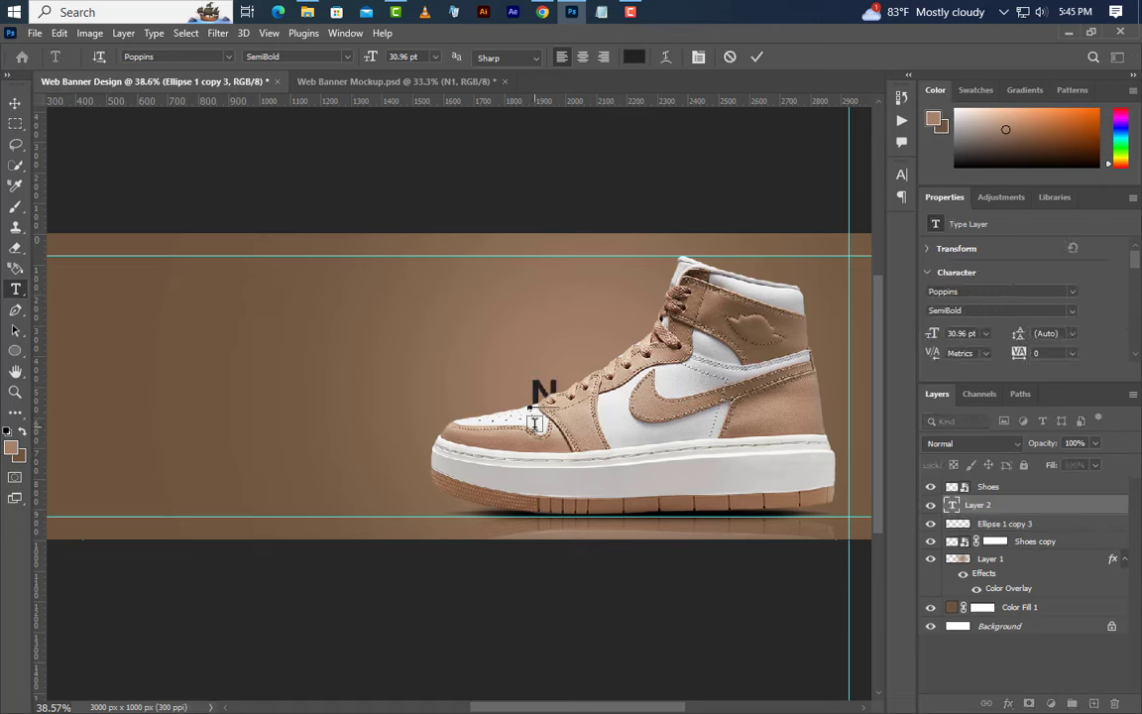
click(755, 59)
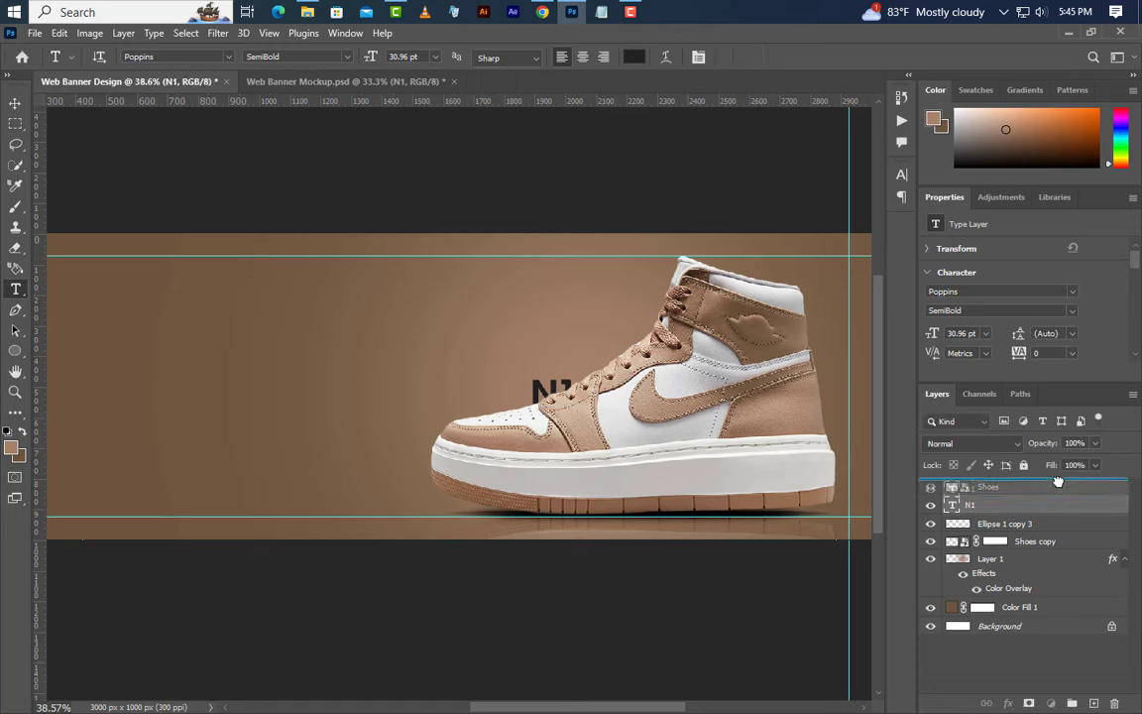
drag(1058, 506, 1059, 478)
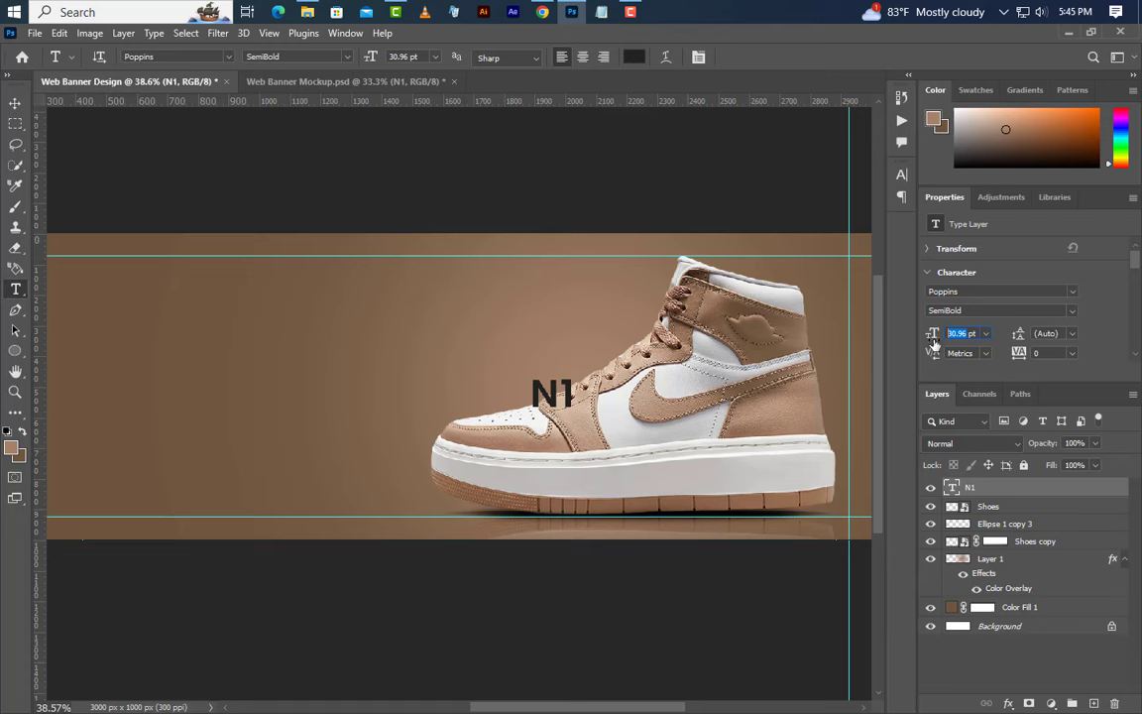
Step: Set the N1 text's font size to 287.6 pt and activate the Move tool
text(287.6)
key(Return)
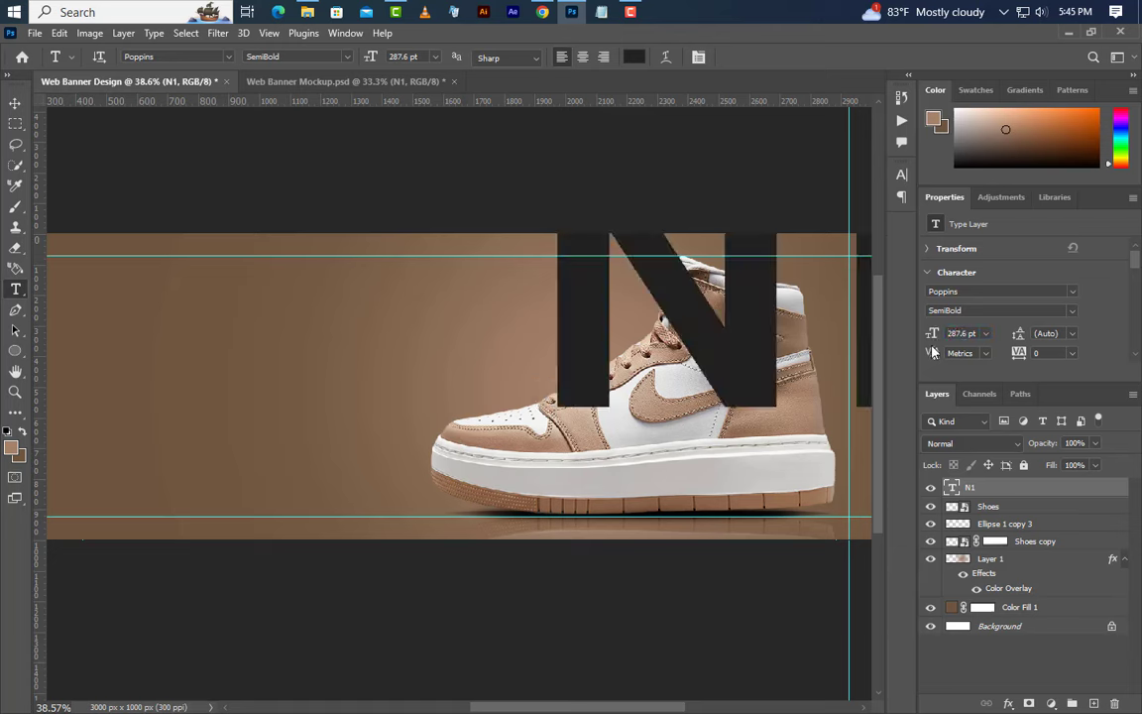
click(16, 104)
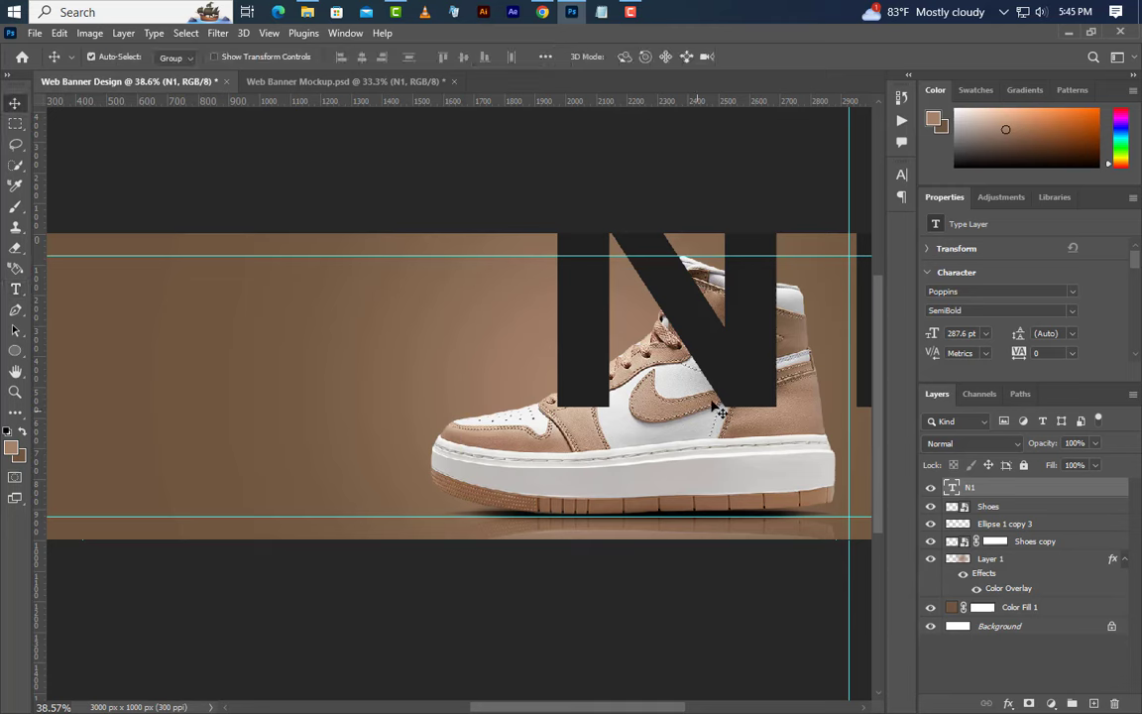
Step: Position the N1 text over the sneaker, fitting its height between the upper and lower horizontal guides
drag(720, 410, 617, 483)
key(shift+Right)
key(shift+Right)
key(shift+Right)
key(shift+Right)
key(shift+Right)
key(shift+Right)
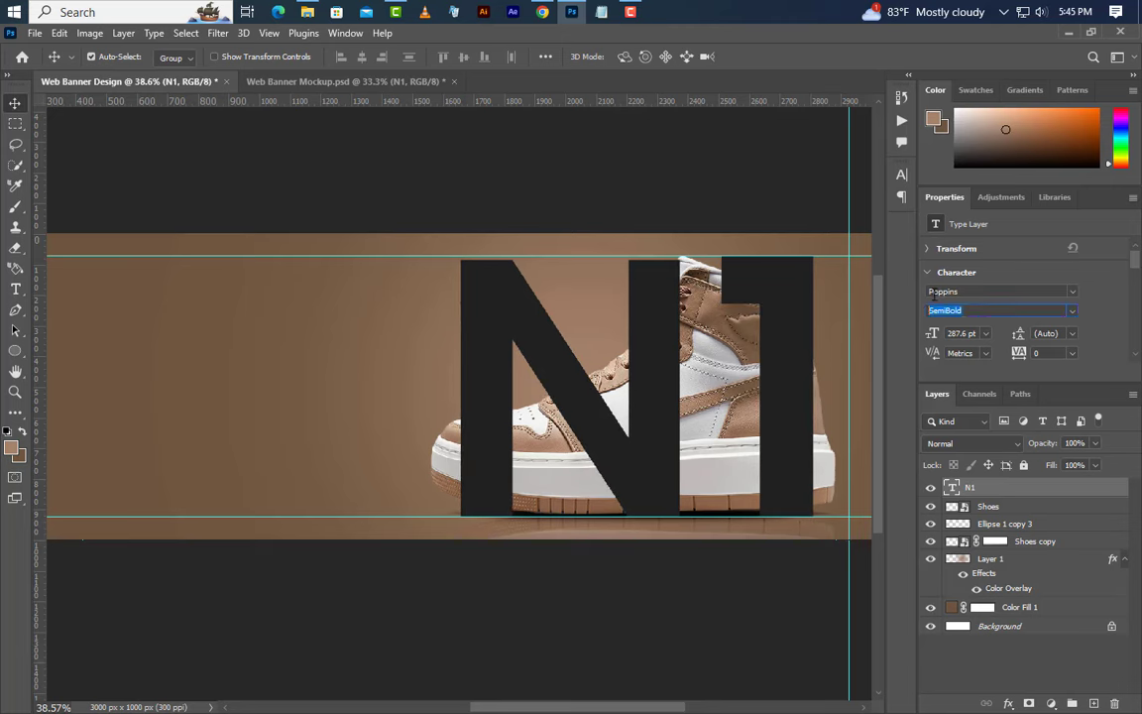
click(945, 291)
Step: Add a Stroke effect to the N1 layer: 7 px, Inside, Normal blend, 100% opacity, colour fec791
right_click(992, 486)
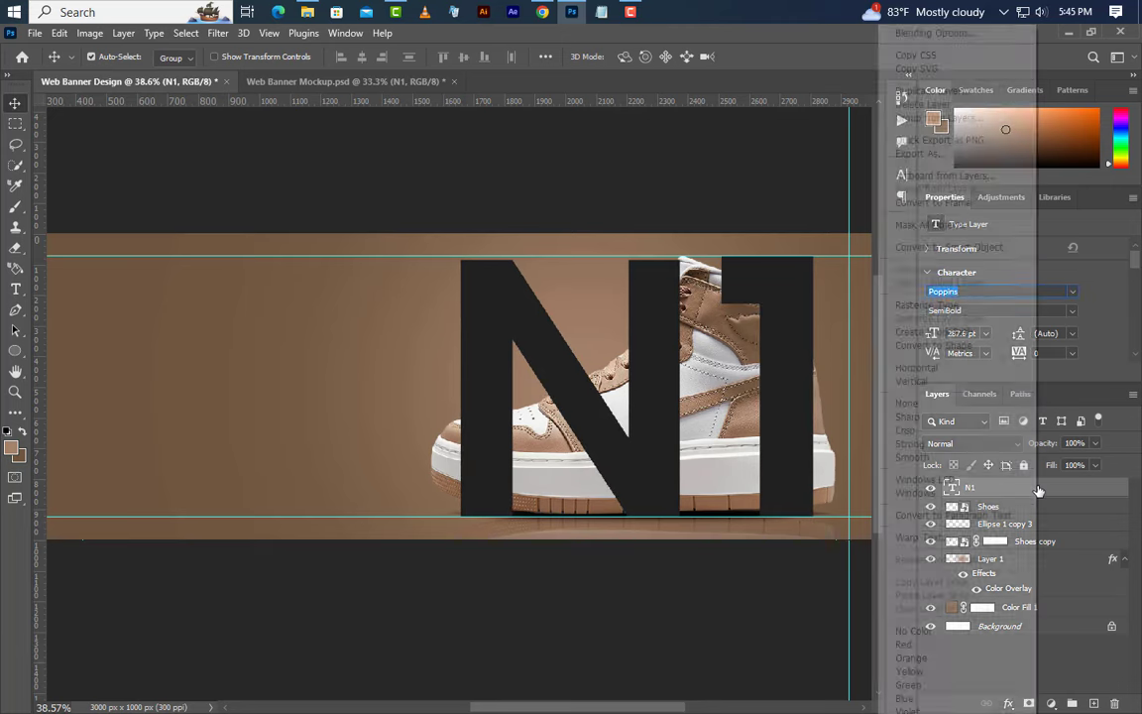
click(957, 36)
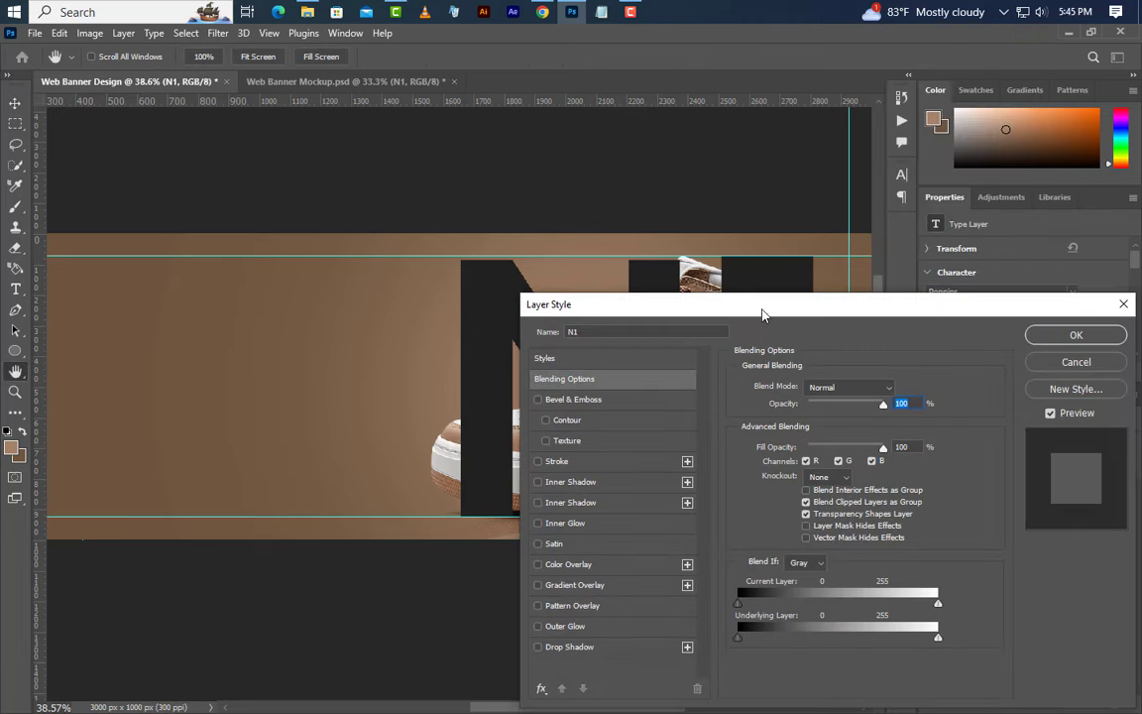
drag(762, 315, 921, 220)
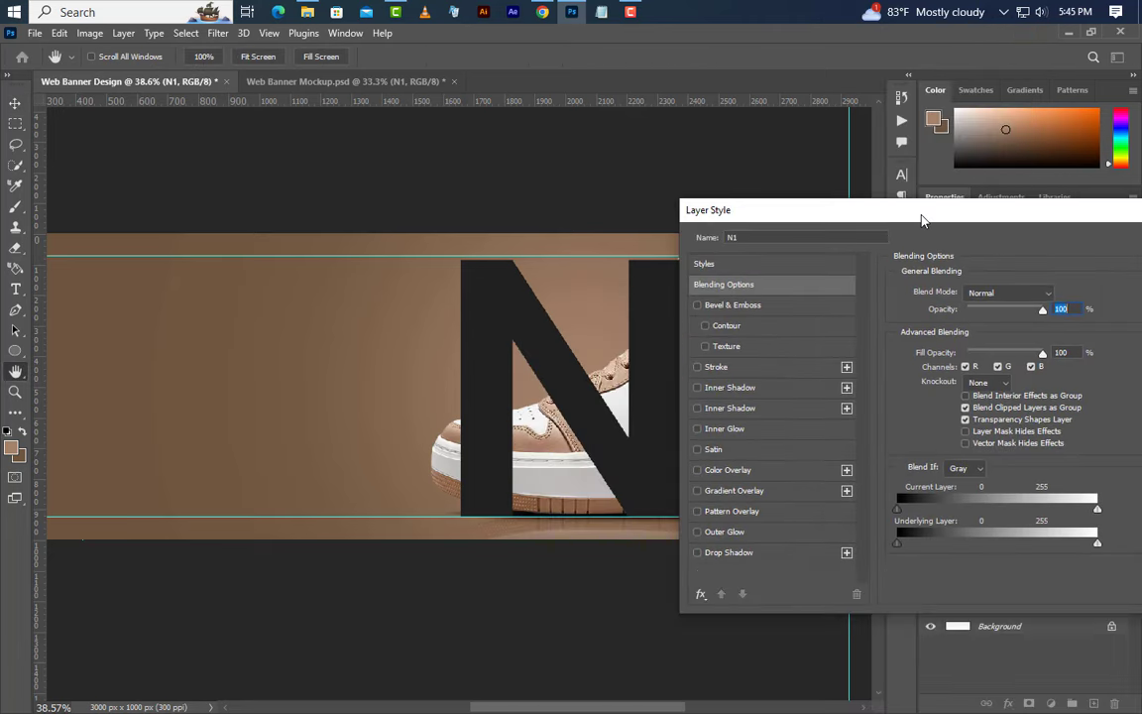
click(759, 372)
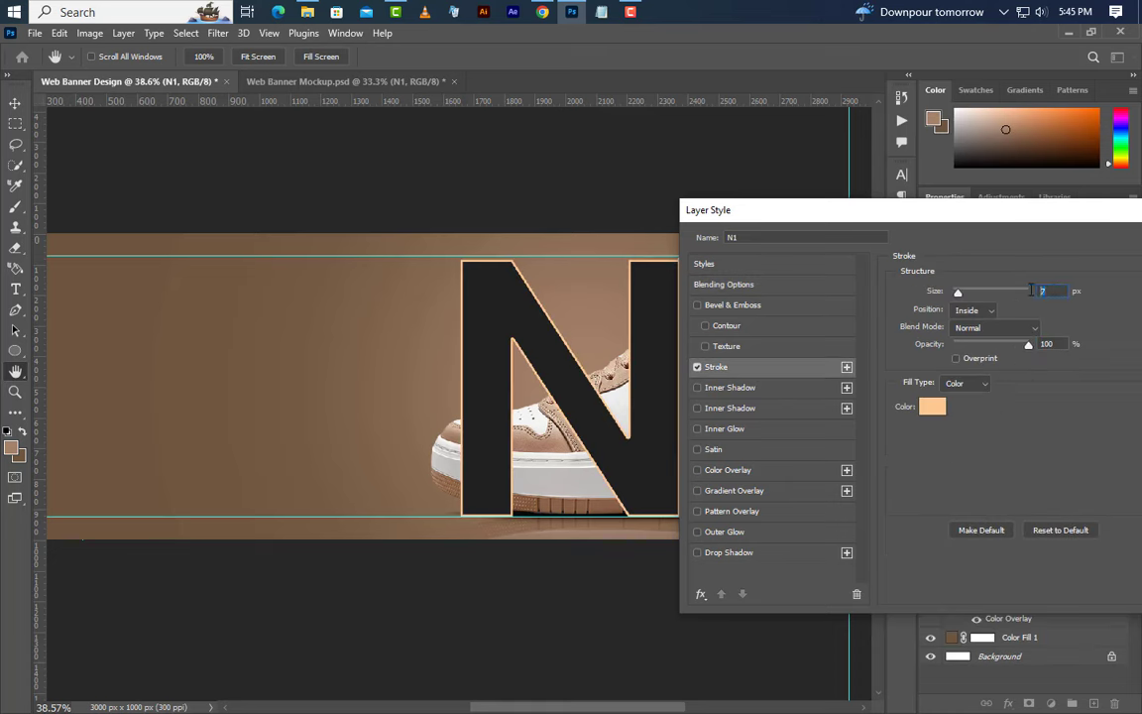
click(970, 310)
click(977, 345)
click(967, 383)
click(940, 408)
click(936, 406)
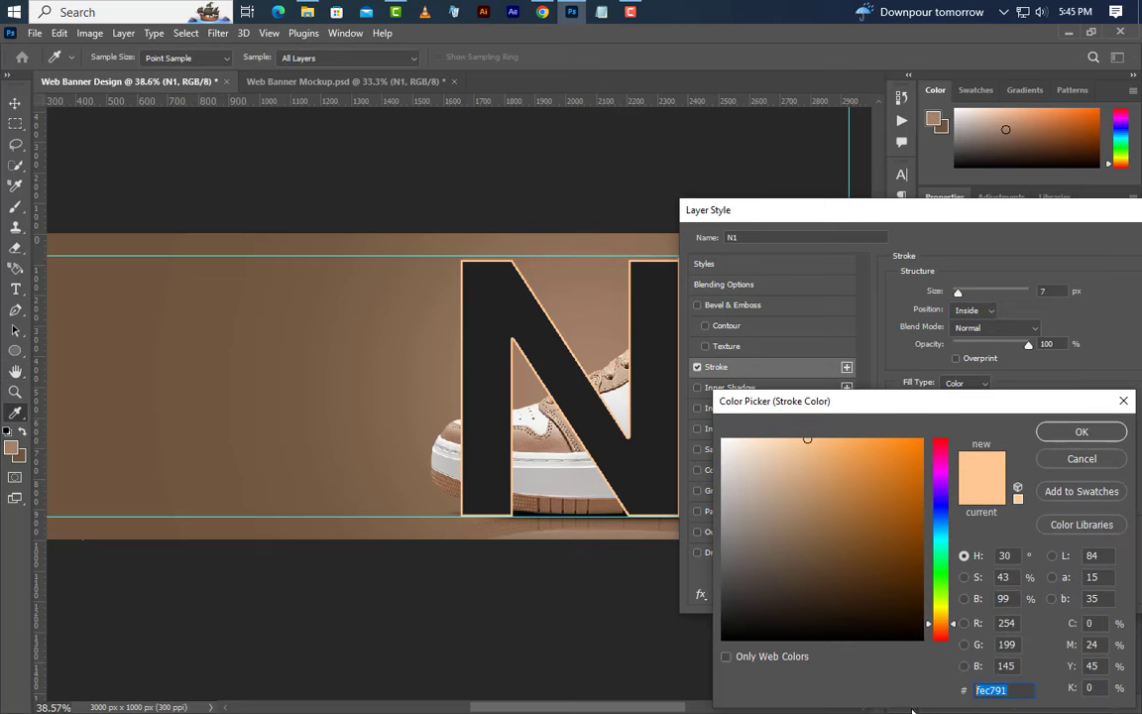
click(1090, 431)
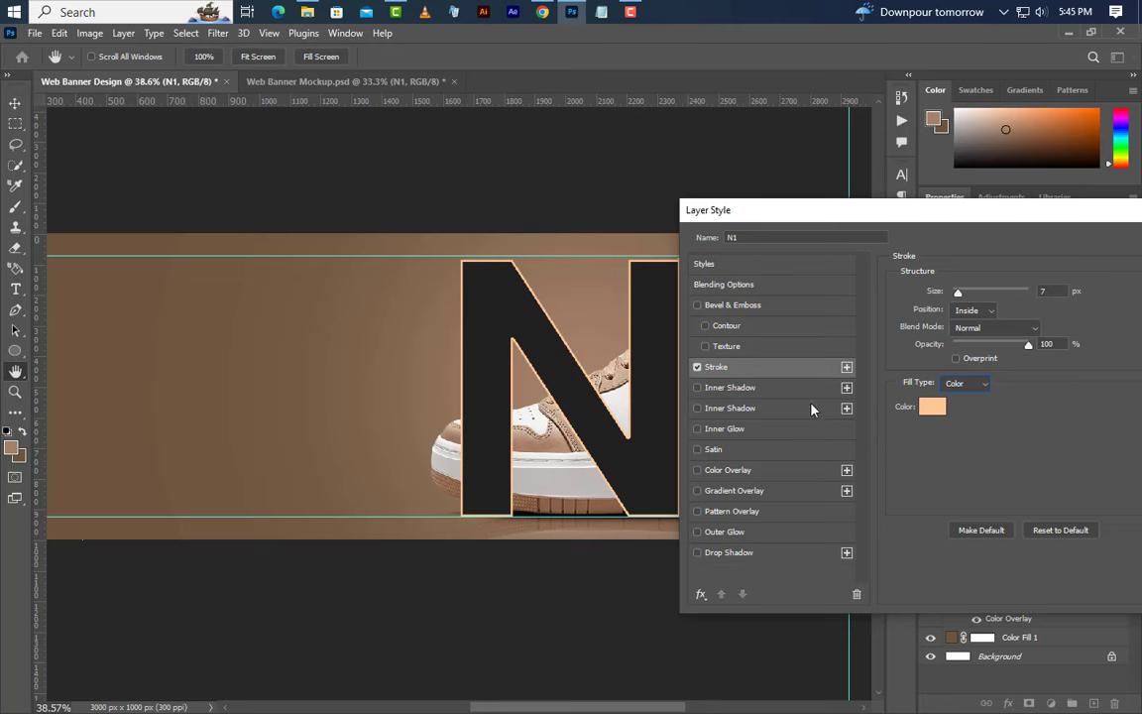
Step: Add a black Multiply Inner Shadow to N1 with 100% opacity, 90° angle, 20 px distance, 0% choke and 50 px size
click(730, 387)
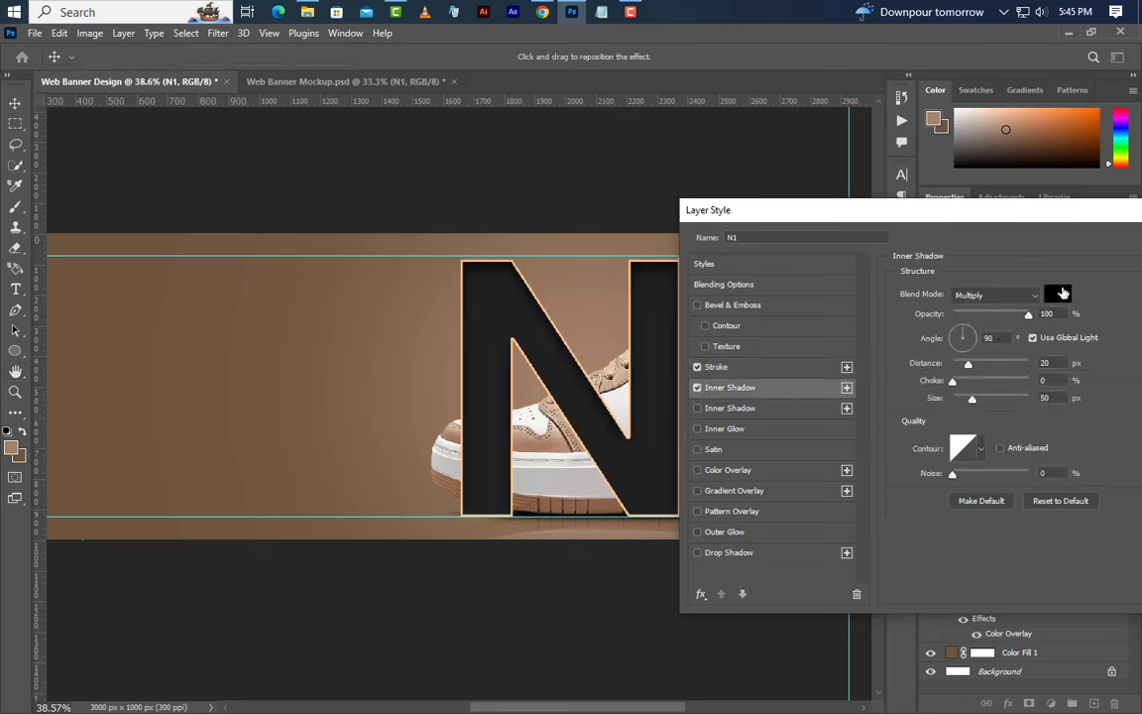
click(994, 295)
click(996, 333)
click(1059, 294)
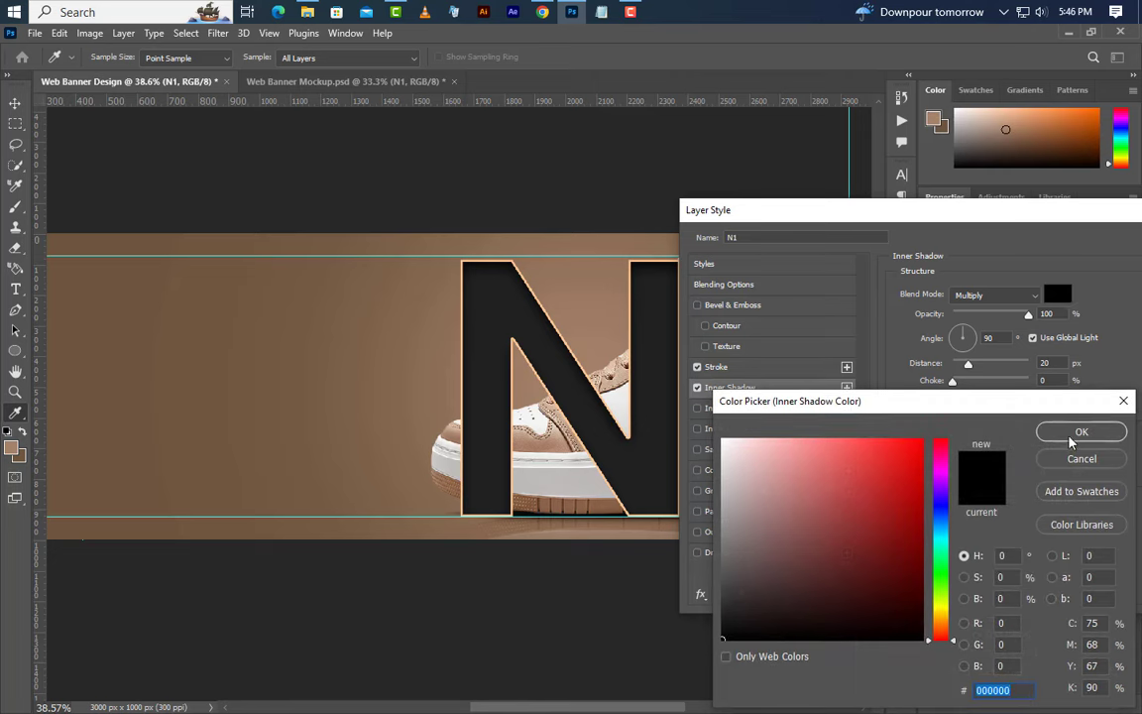
key(Return)
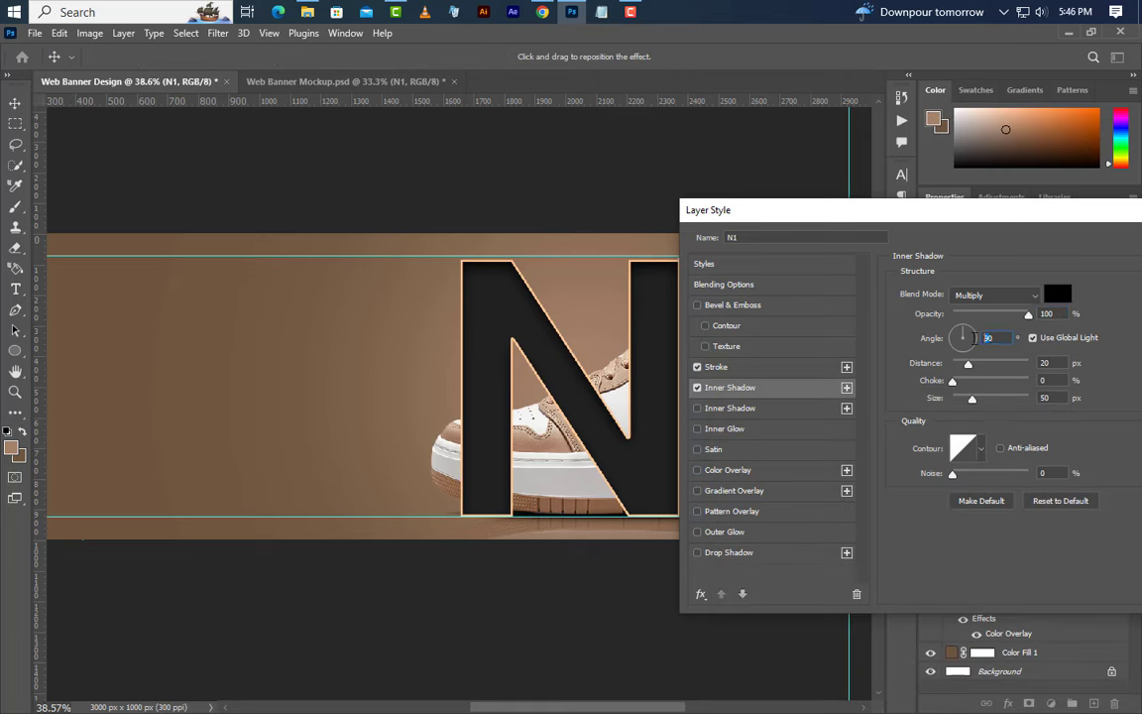
key(Tab)
key(Tab)
Step: Enable a second Multiply Inner Shadow on N1 with 100% opacity, 90° angle, 10 px distance, 0% choke and 20 px size
click(798, 409)
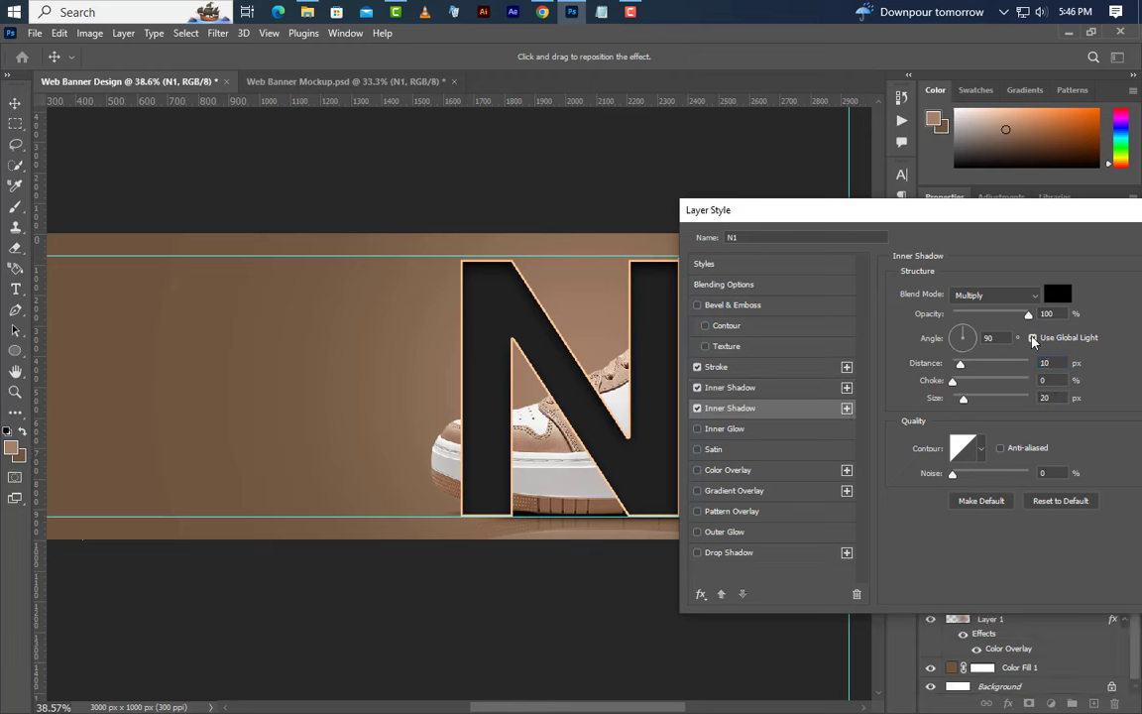
drag(1059, 317, 1011, 335)
key(Tab)
key(Tab)
key(Tab)
key(Tab)
Step: Add a black Multiply Outer Glow with 25% opacity, 10 px size and 50% range, apply the N1 layer style and collapse its effects list
click(760, 538)
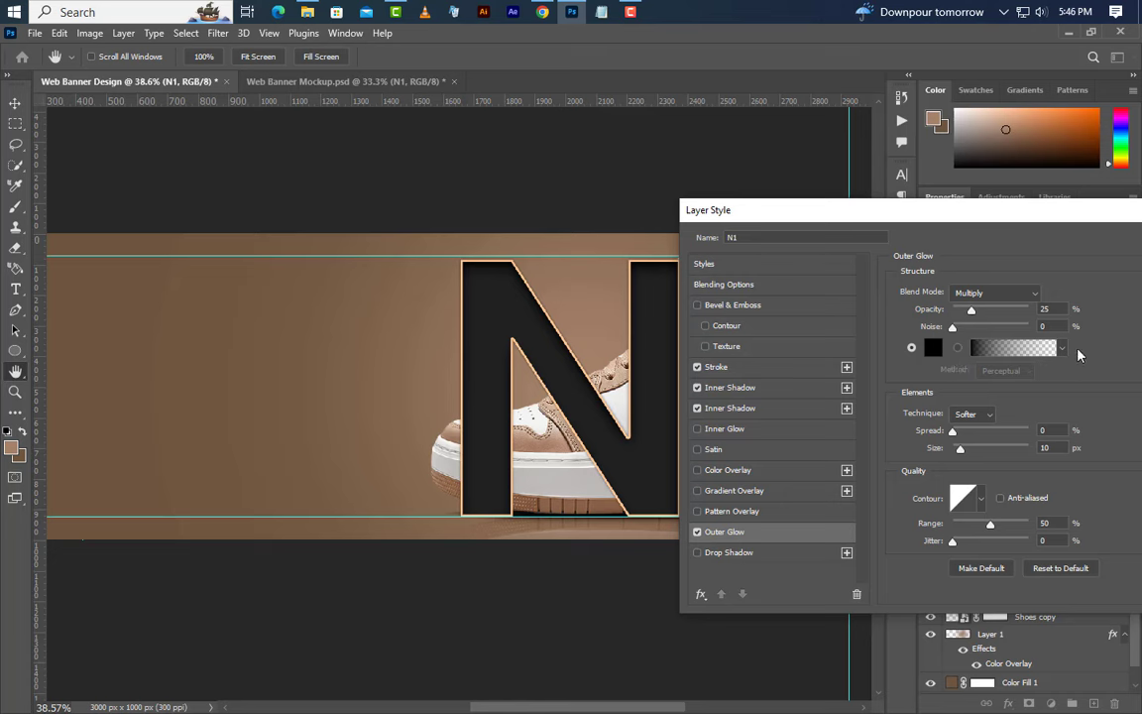
click(1005, 295)
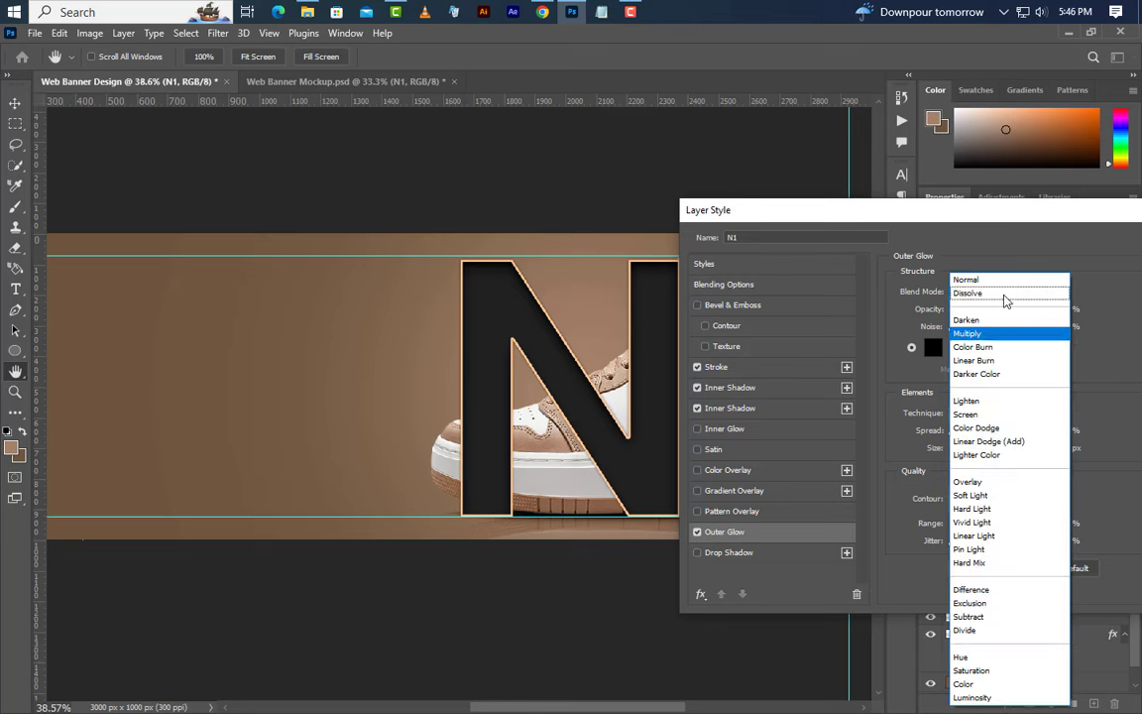
click(1004, 345)
click(1056, 310)
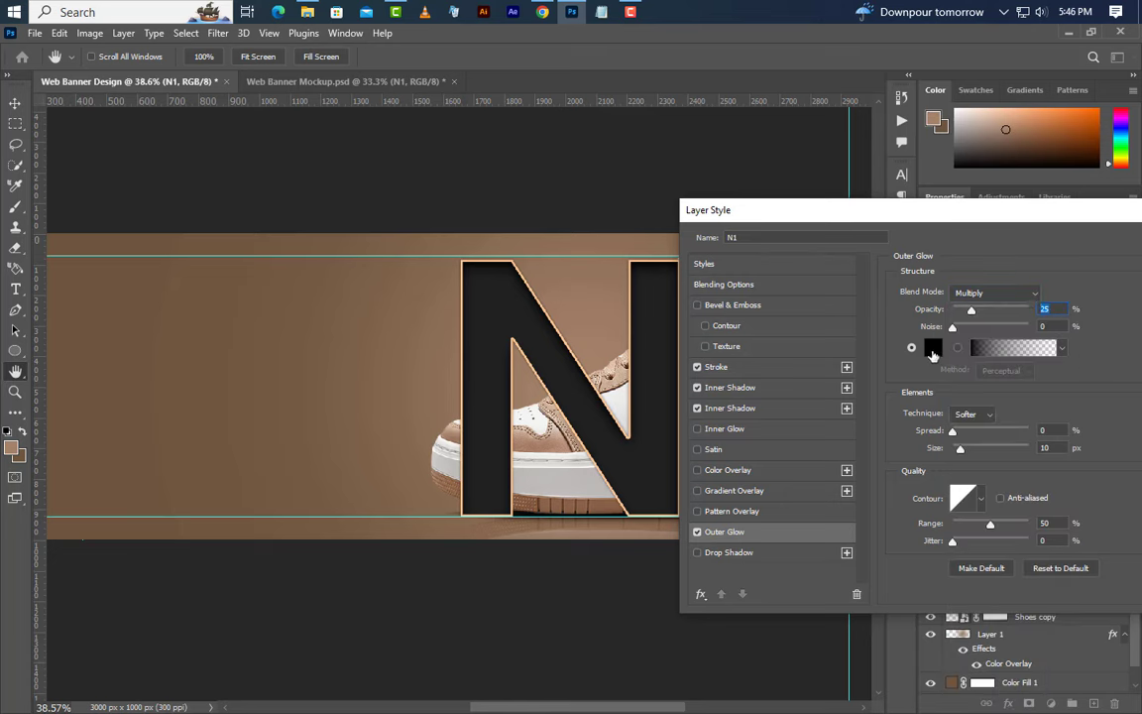
click(932, 349)
click(1057, 430)
click(1031, 448)
click(1046, 523)
drag(1047, 213, 738, 263)
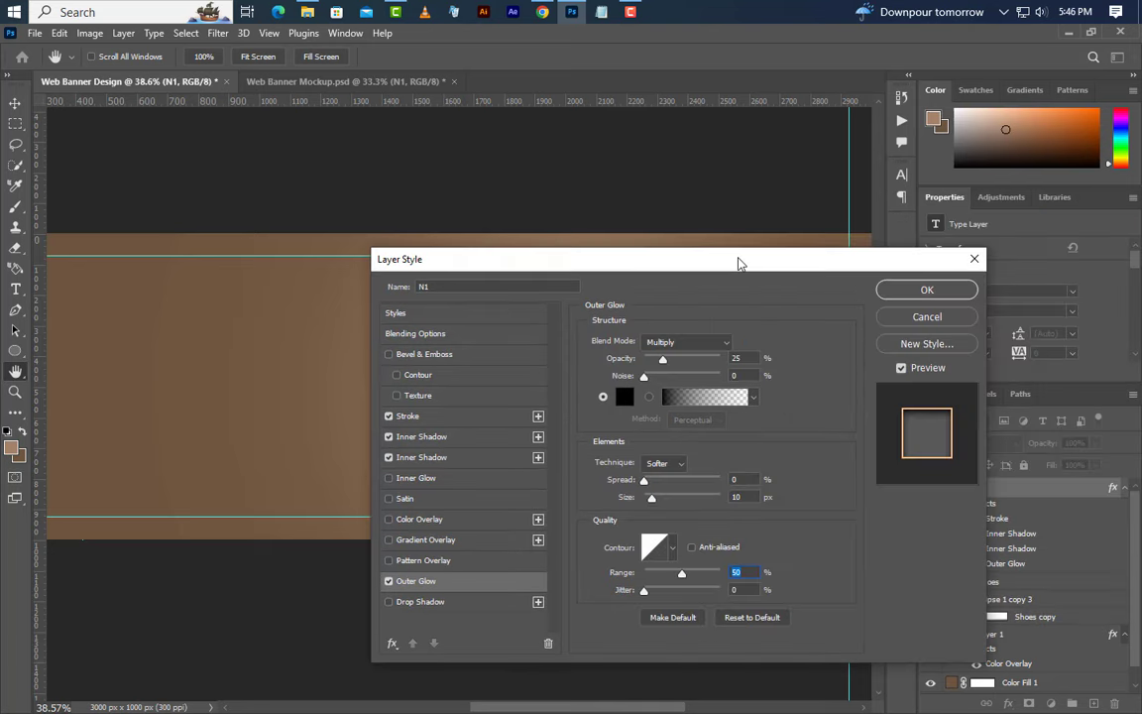
click(939, 297)
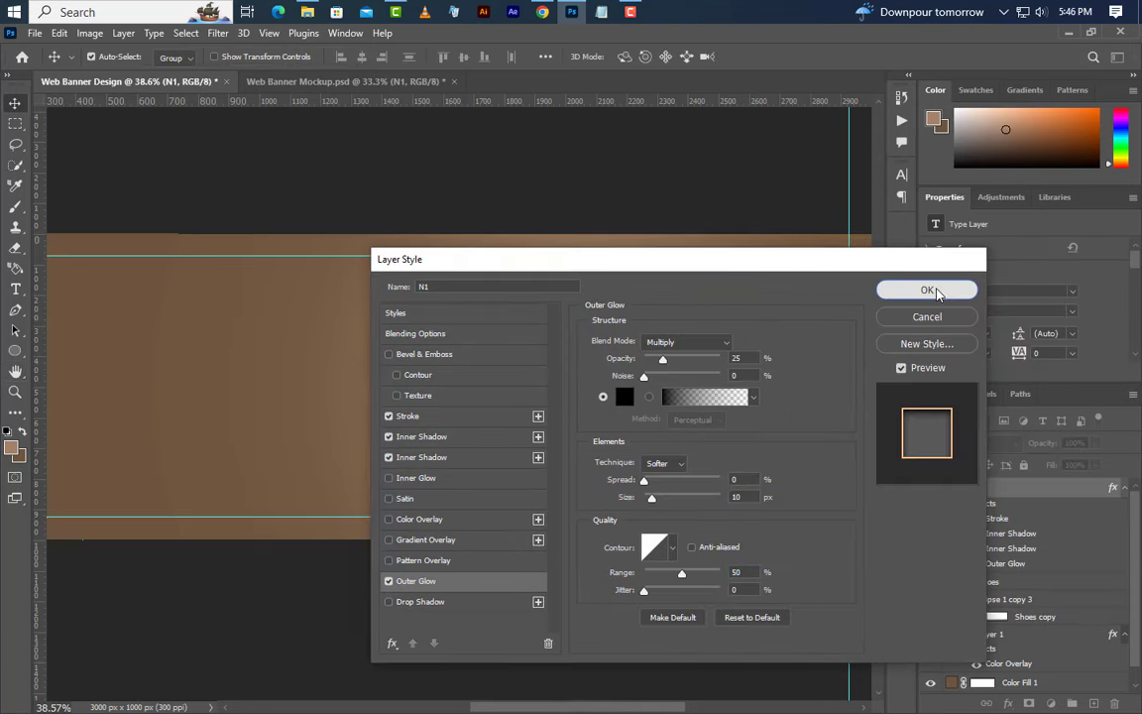
click(1124, 487)
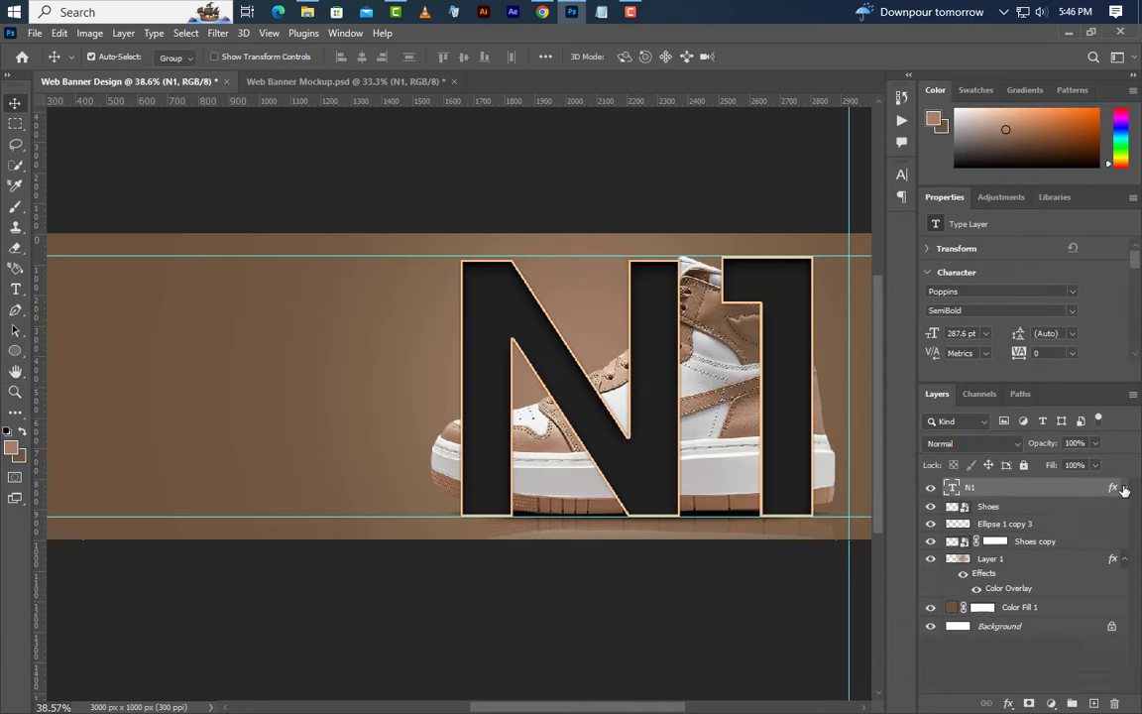
Step: Duplicate the Shoes layer, move the copy above N1 and clip it to the N1 text
right_click(1032, 508)
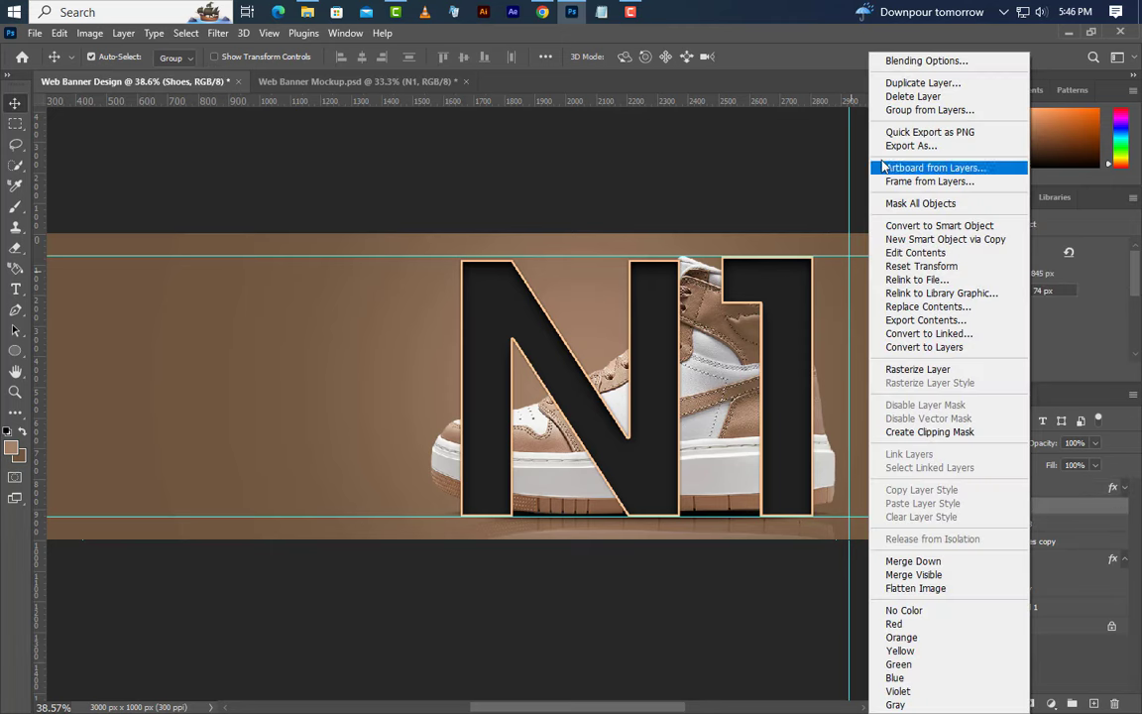
click(843, 80)
click(696, 214)
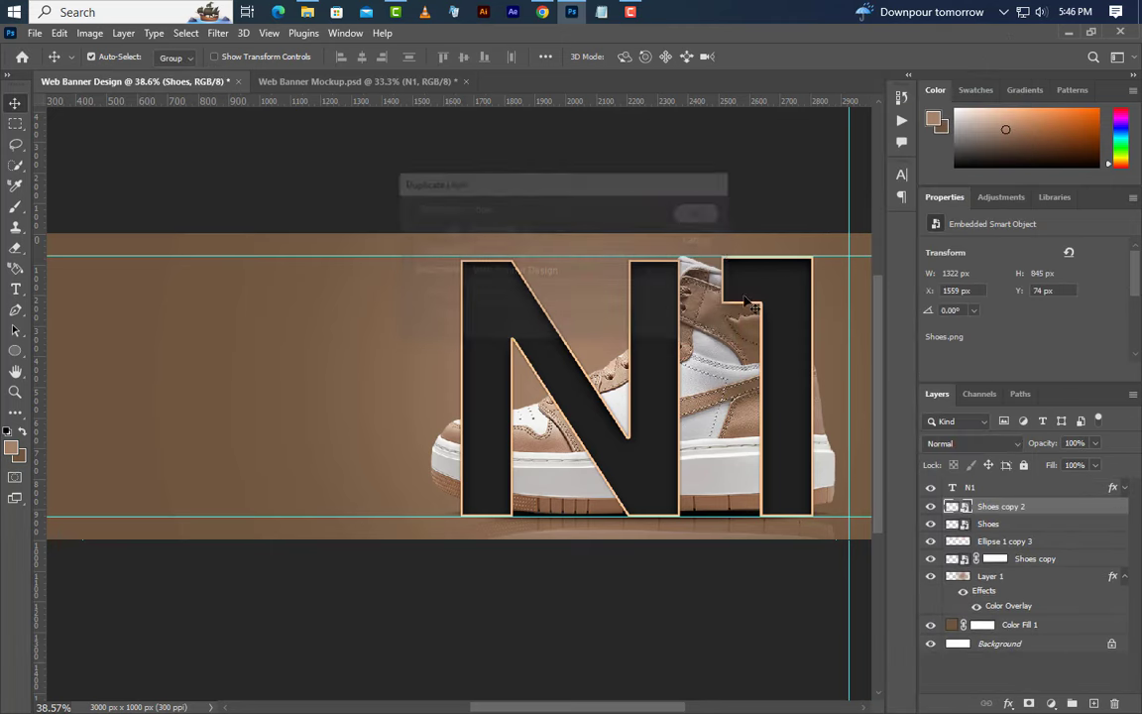
drag(1041, 500, 1043, 482)
right_click(1041, 491)
click(952, 432)
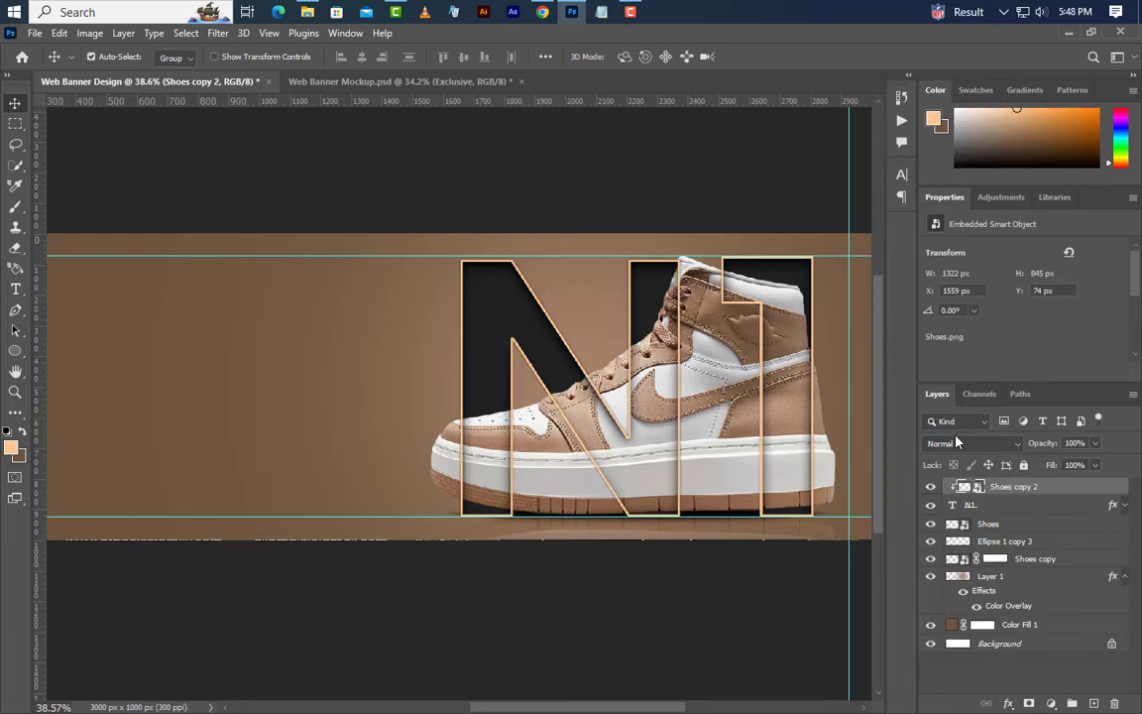
Step: Place Logo 01.png from New folder (9) into the banner and align it to the guides in the upper-left corner
scroll(628, 389, down, 2)
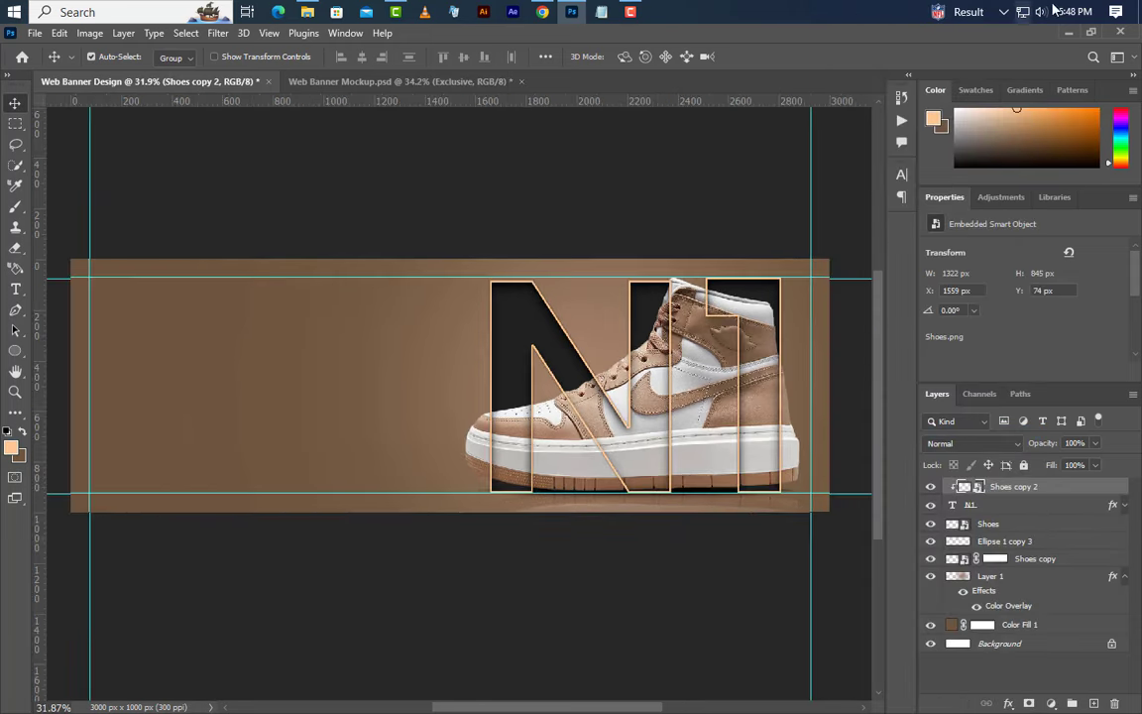
click(1068, 32)
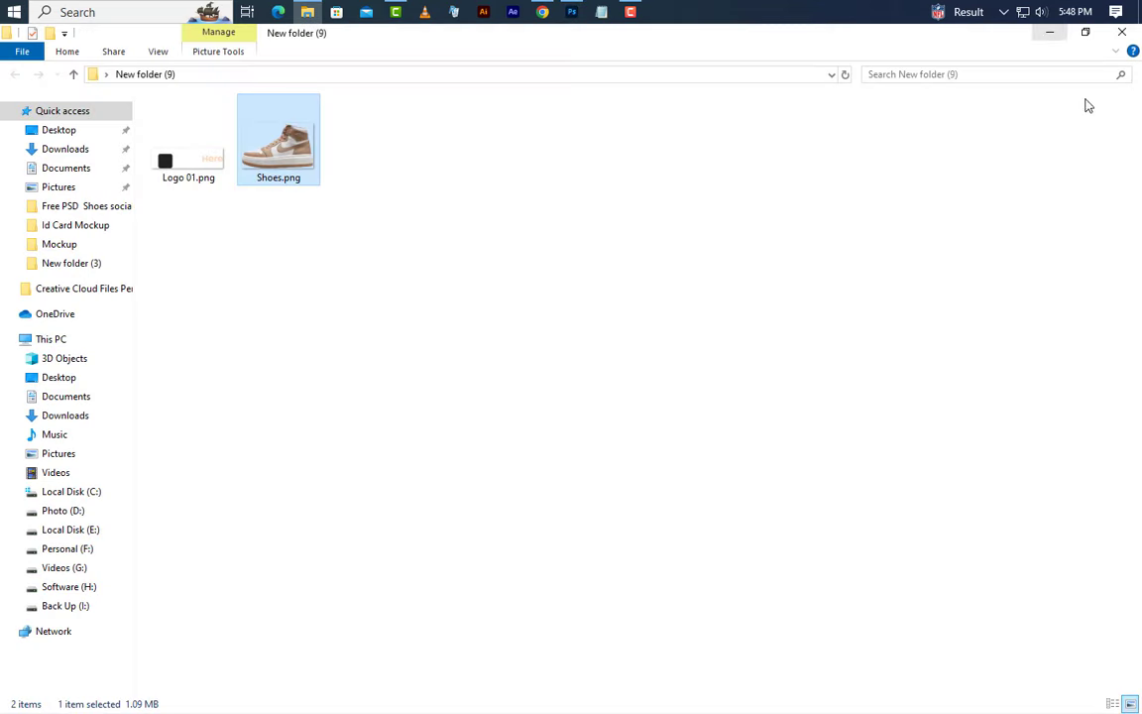
click(222, 180)
drag(198, 159, 336, 291)
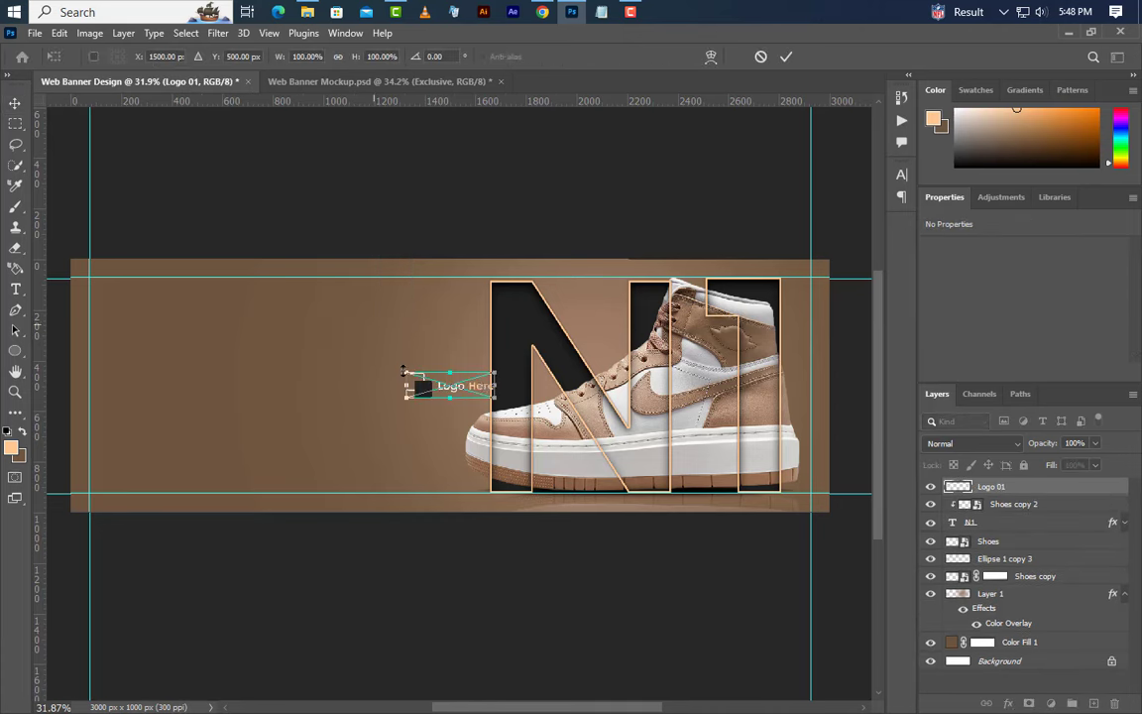
drag(464, 376, 179, 291)
click(783, 57)
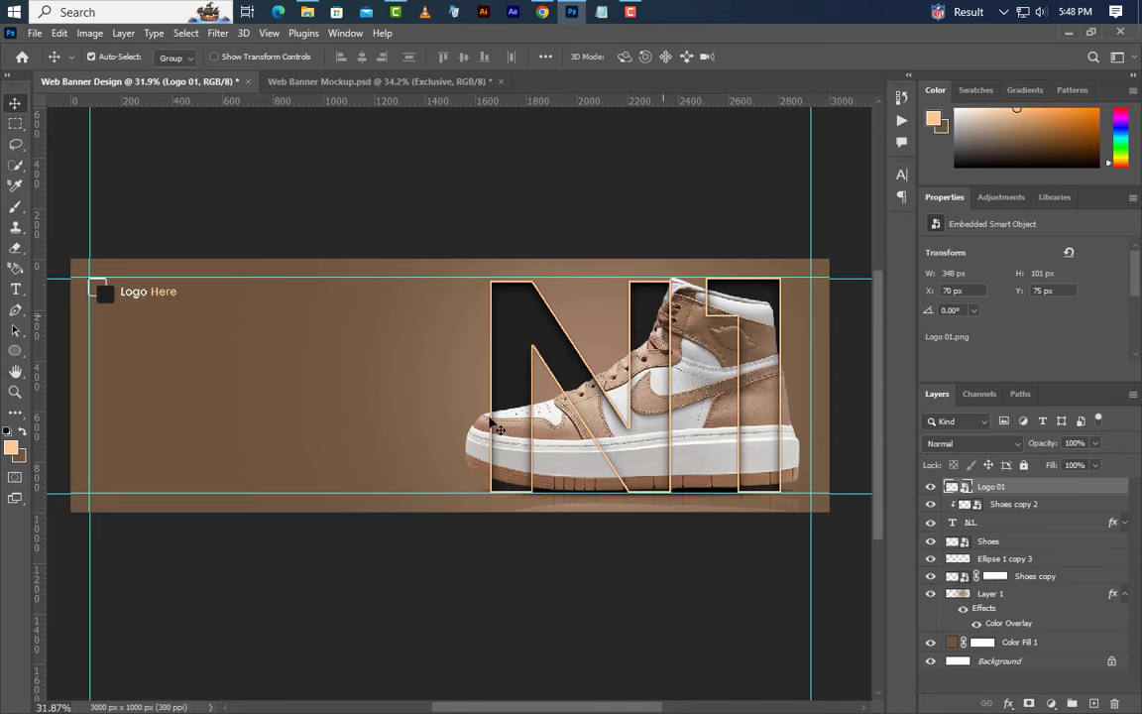
Step: Add the horizontal text "Footwear" on the banner's left side below the logo
click(15, 289)
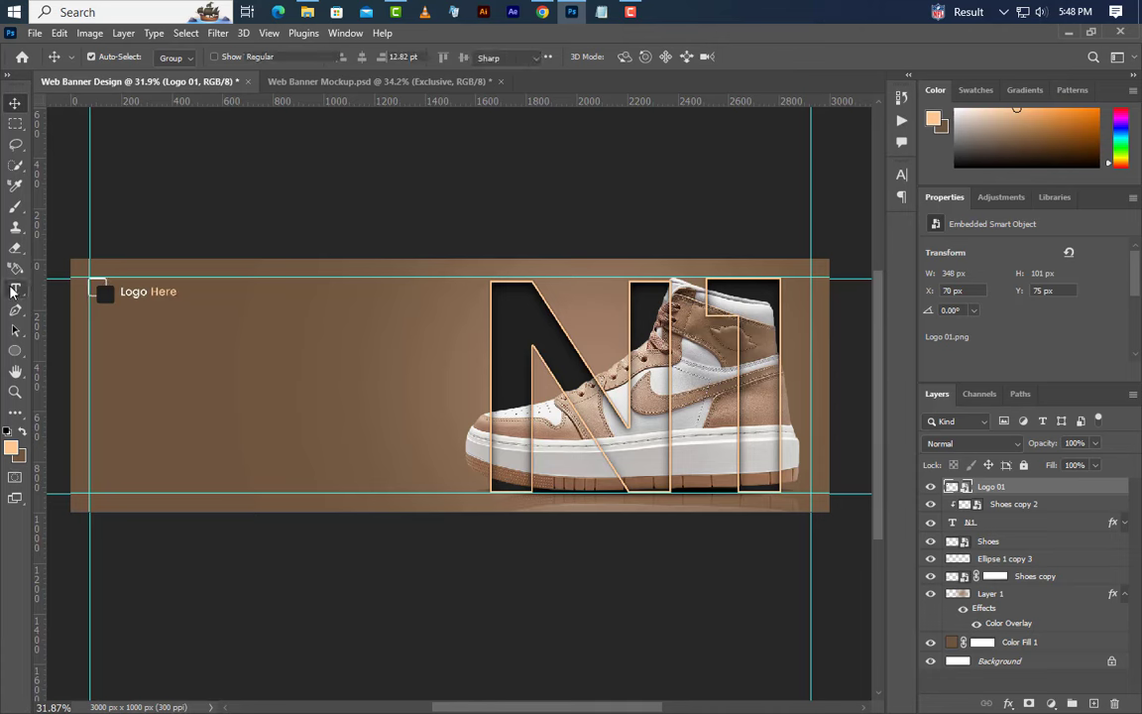
click(103, 382)
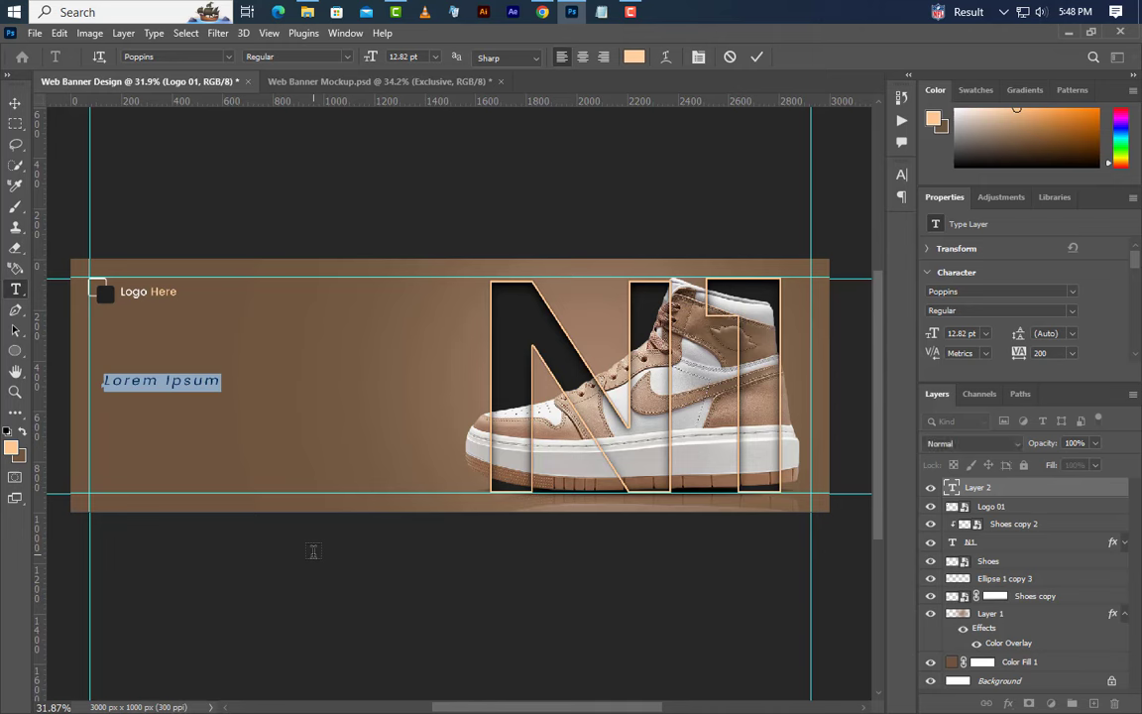
key(BackSpace)
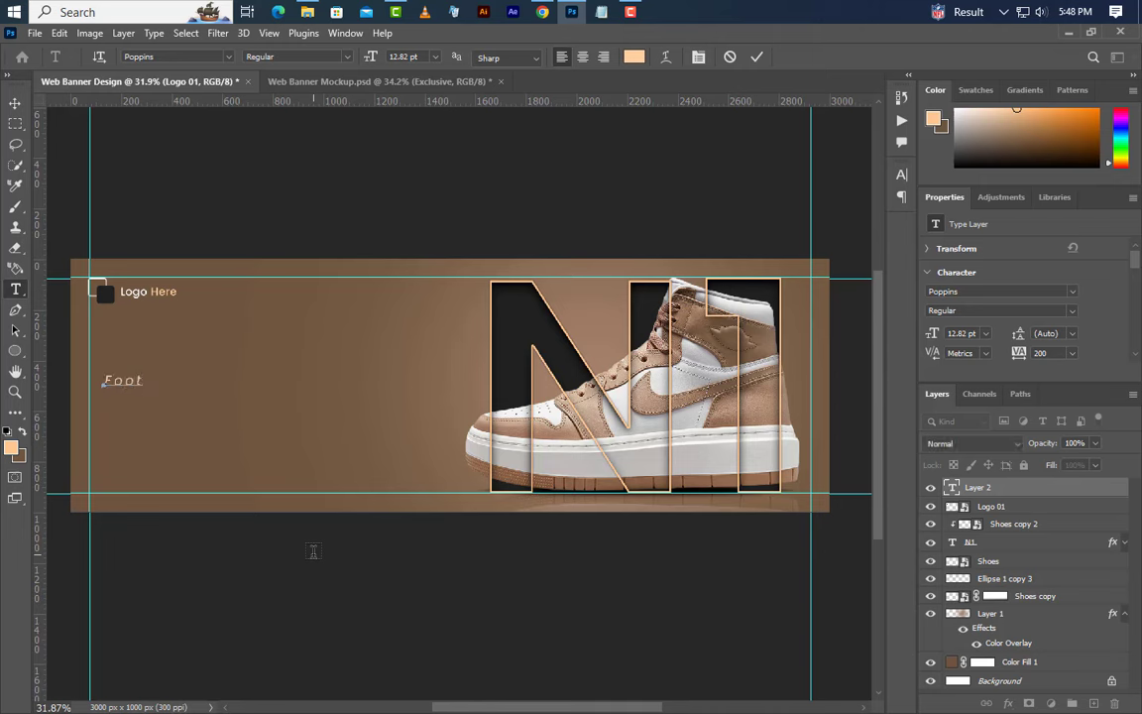
text(Footwear)
click(757, 56)
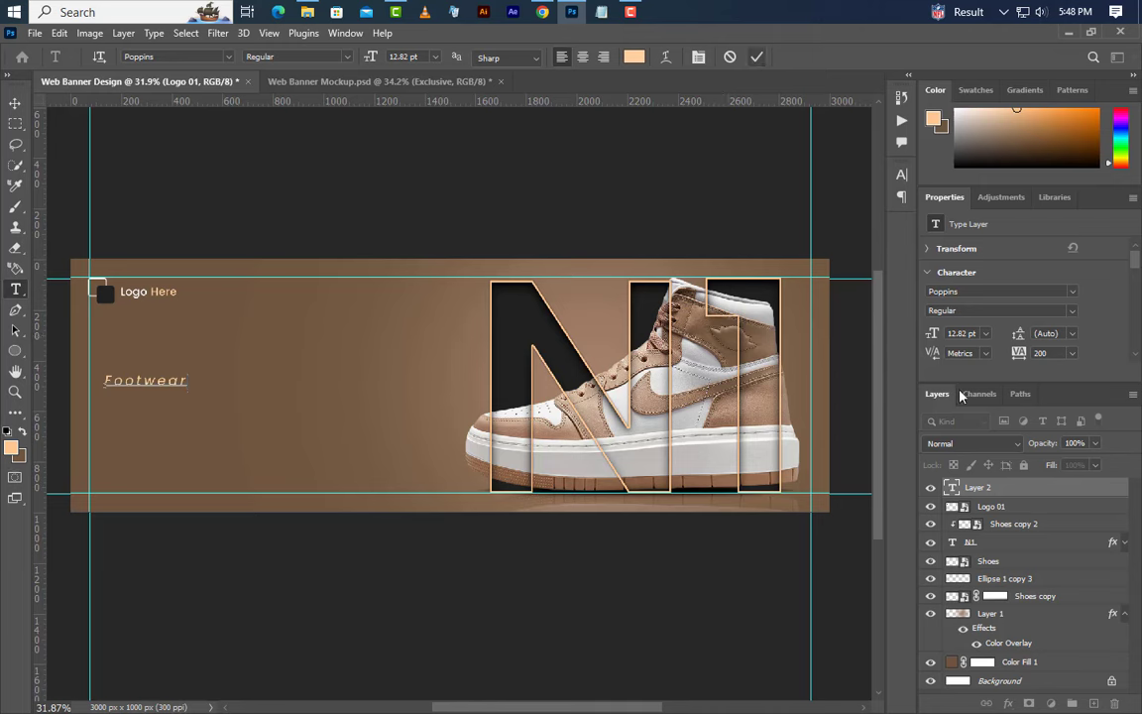
Step: Set the Footwear text's tracking to 0 and its font size to 88.15 pt
drag(1051, 354, 1012, 354)
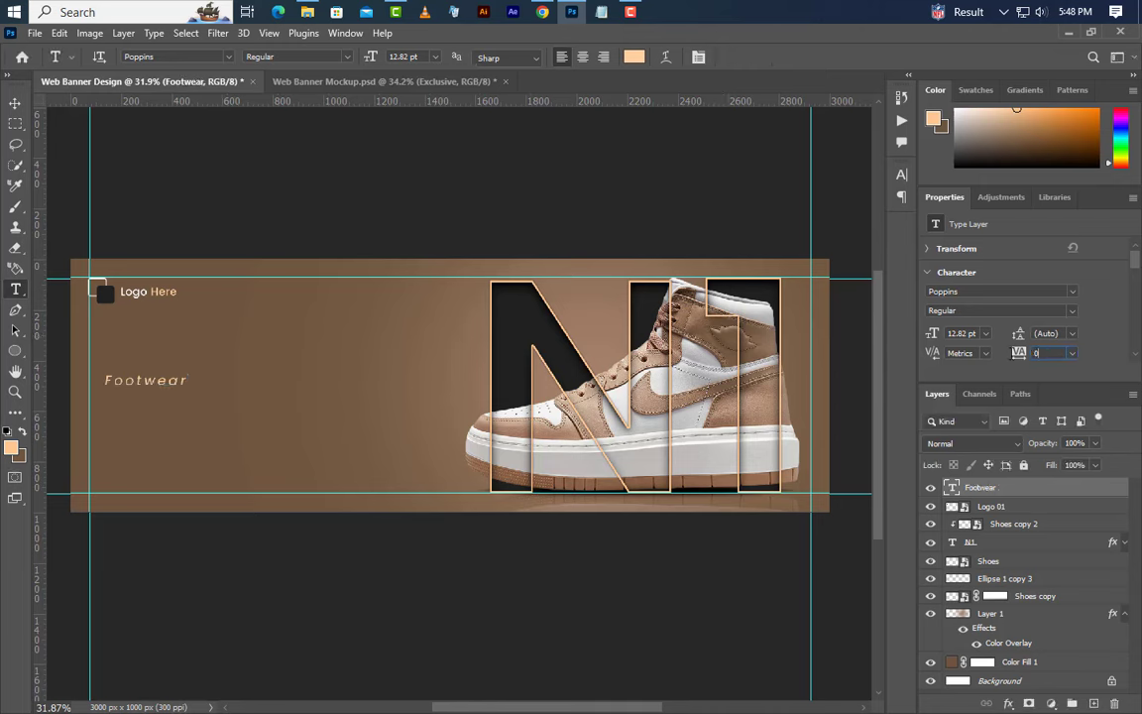
key(Tab)
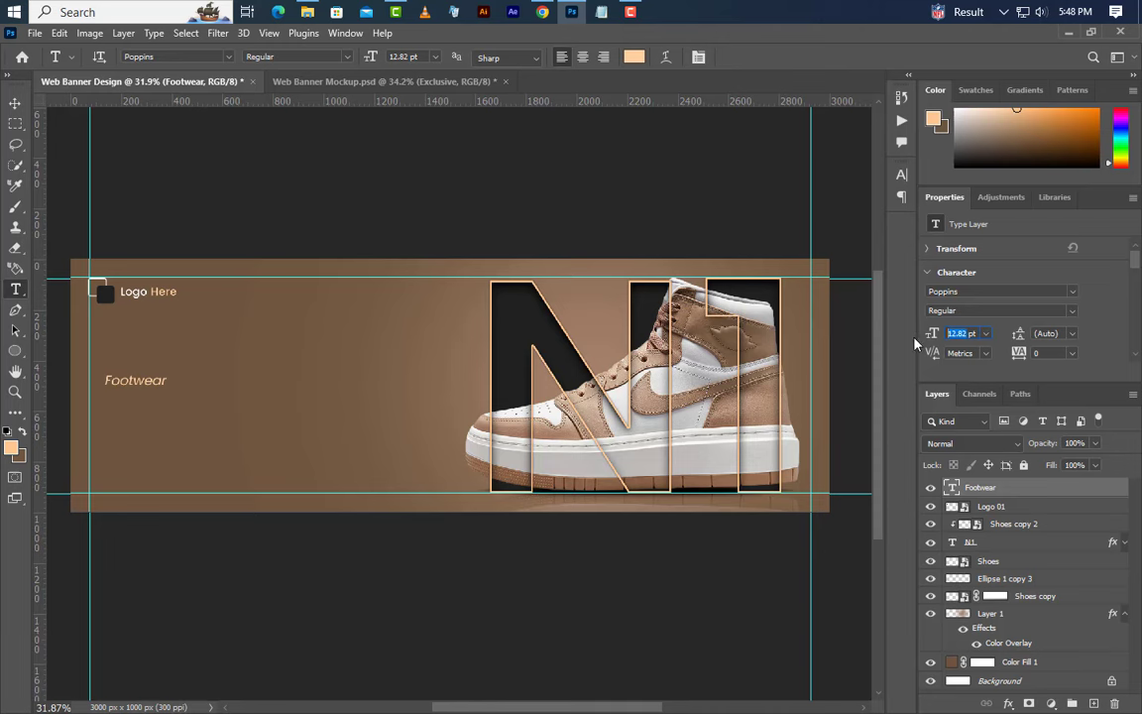
text(5)
text(88.15)
key(Return)
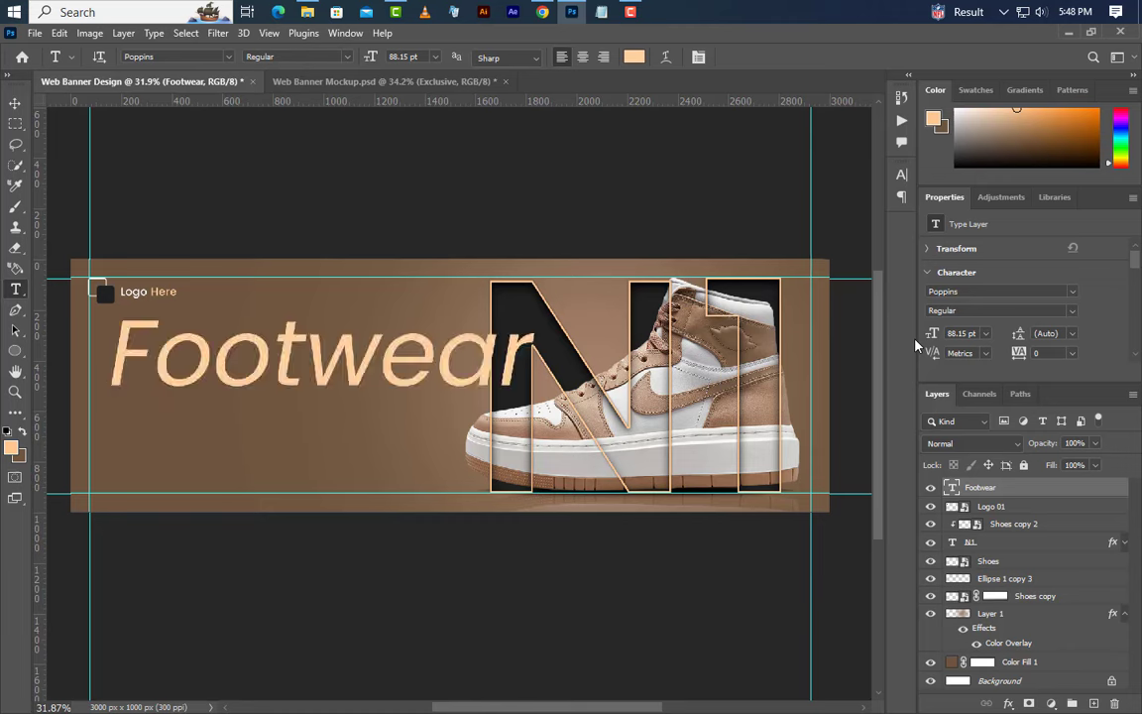
Step: Change the Footwear text's font to Kenyan Coffee in the Bold Italic style
click(1073, 292)
text(k)
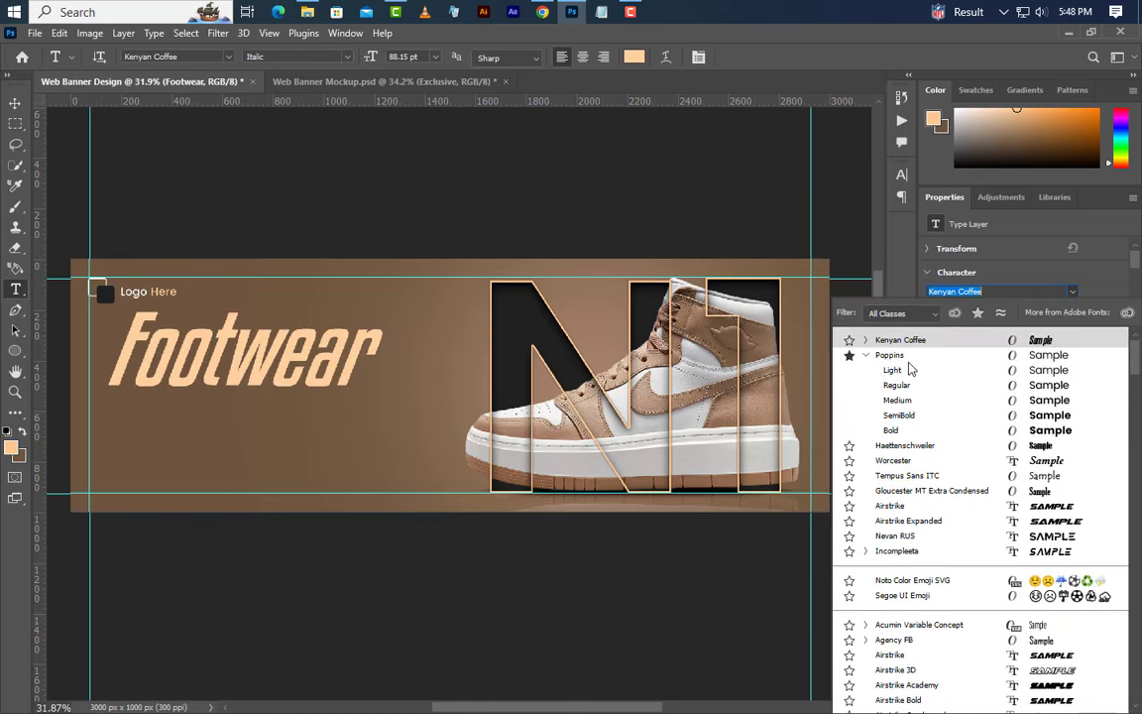
click(909, 344)
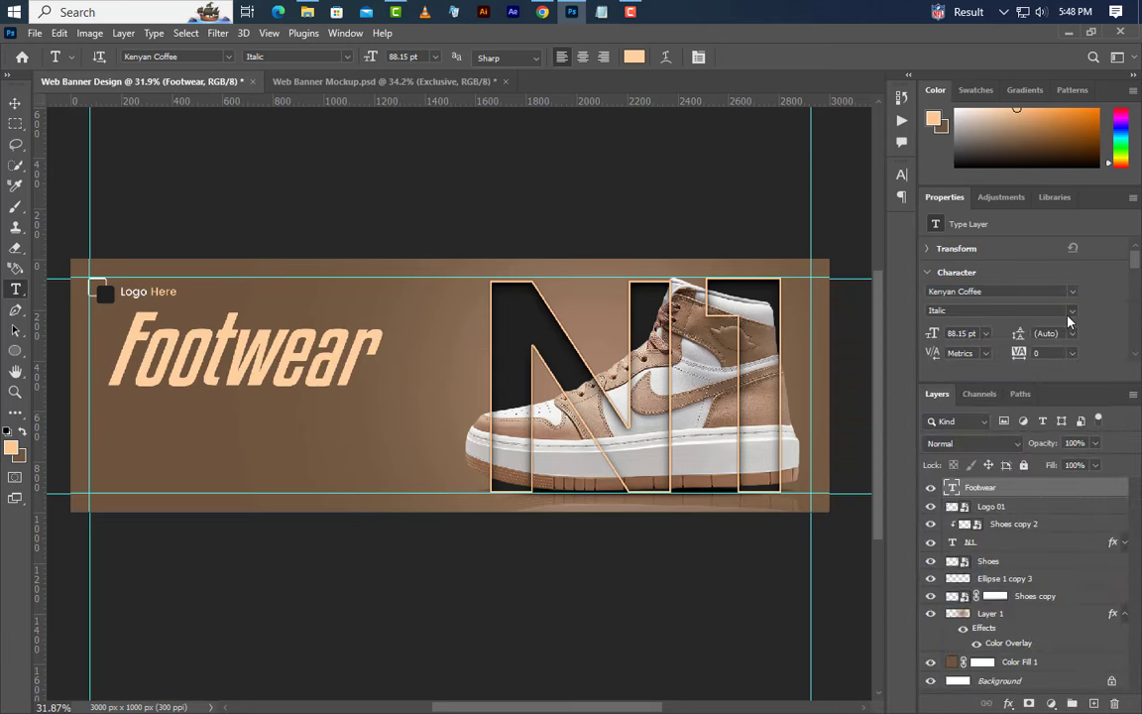
click(1021, 312)
click(966, 352)
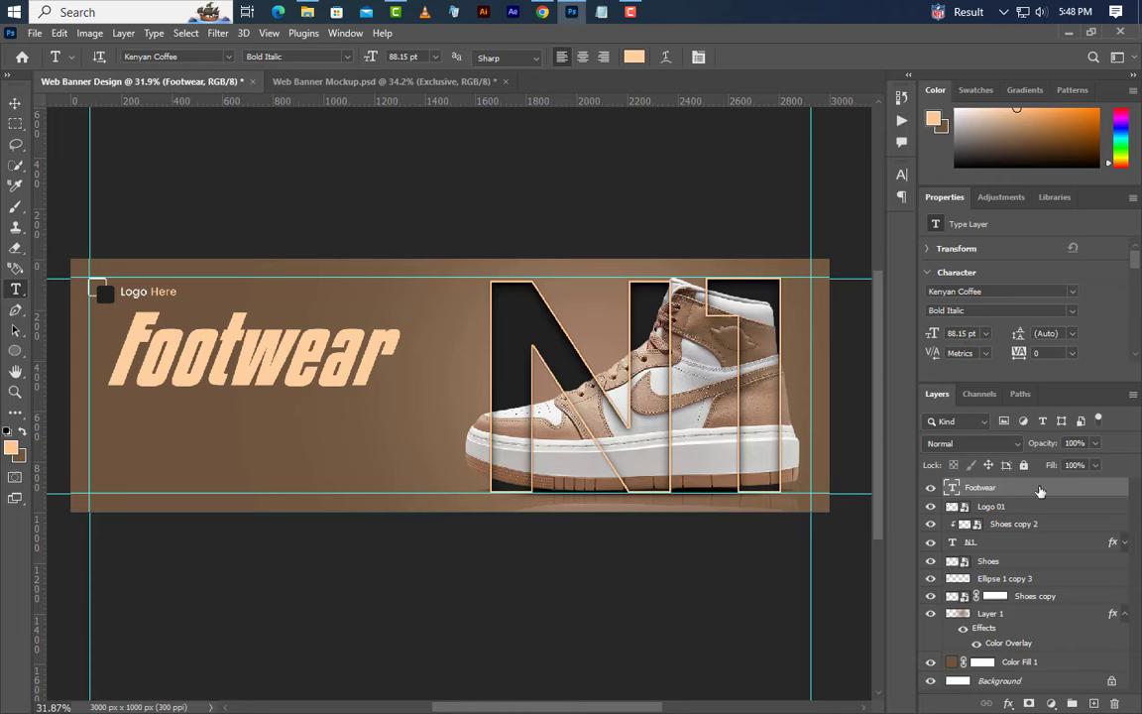
Step: Add a Stroke layer effect to the Footwear text: size 6 px, centered position, color fec791
right_click(981, 486)
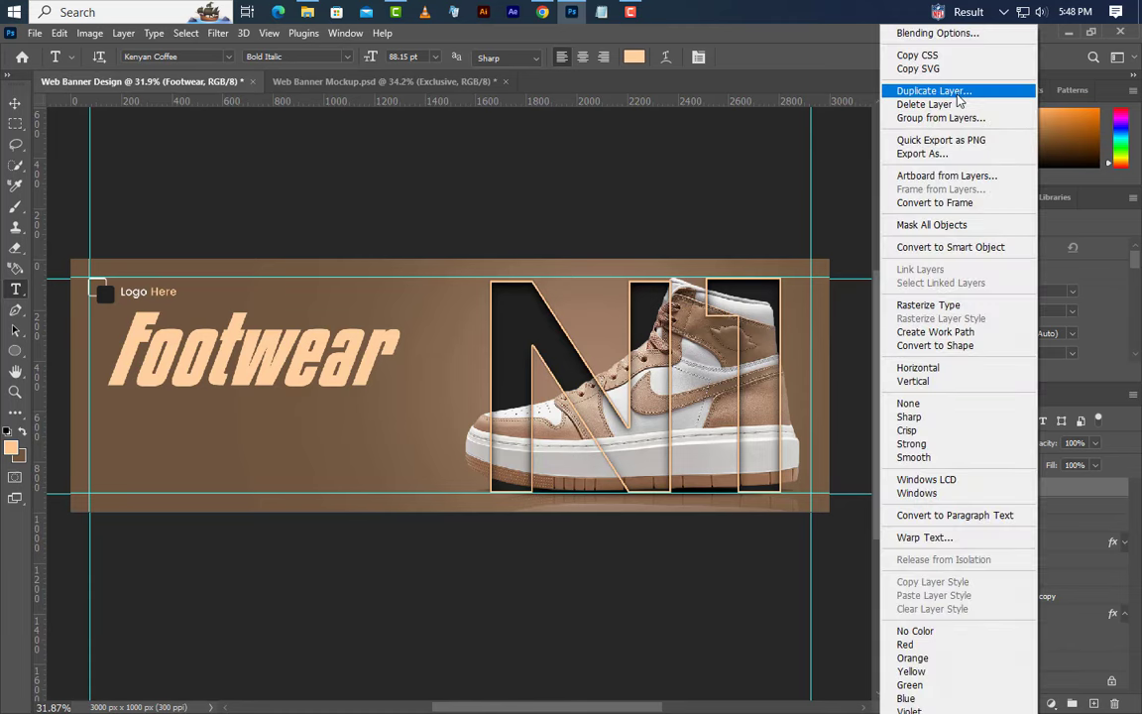
click(957, 36)
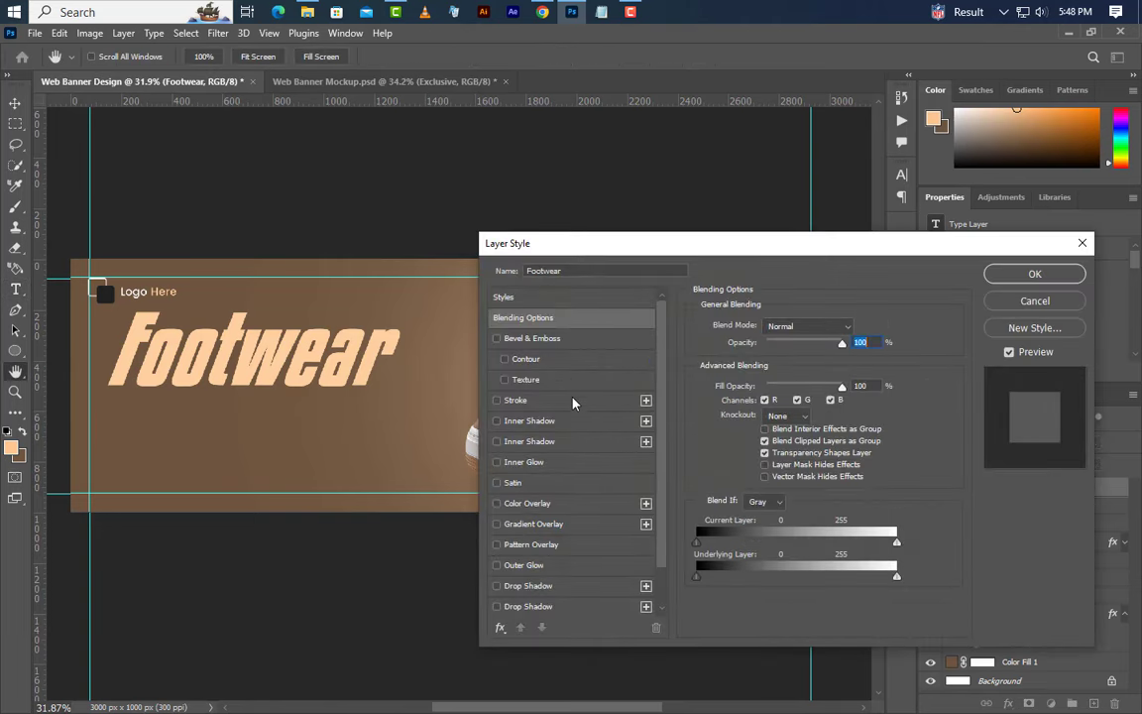
click(576, 402)
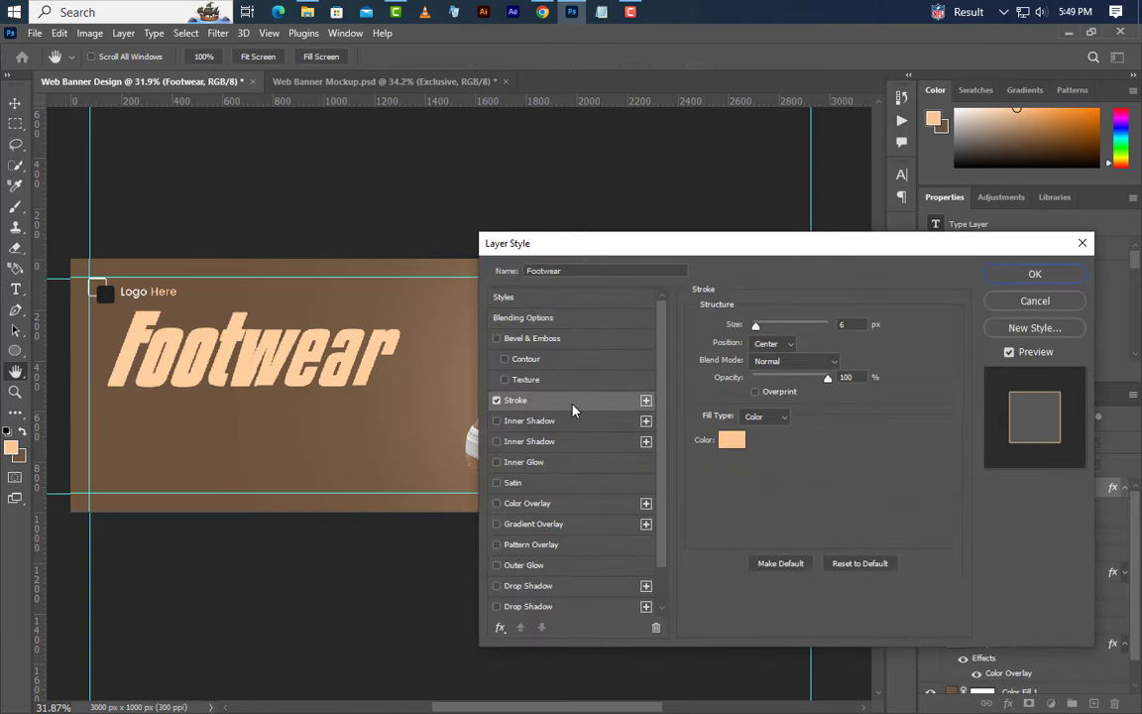
double_click(838, 325)
click(770, 344)
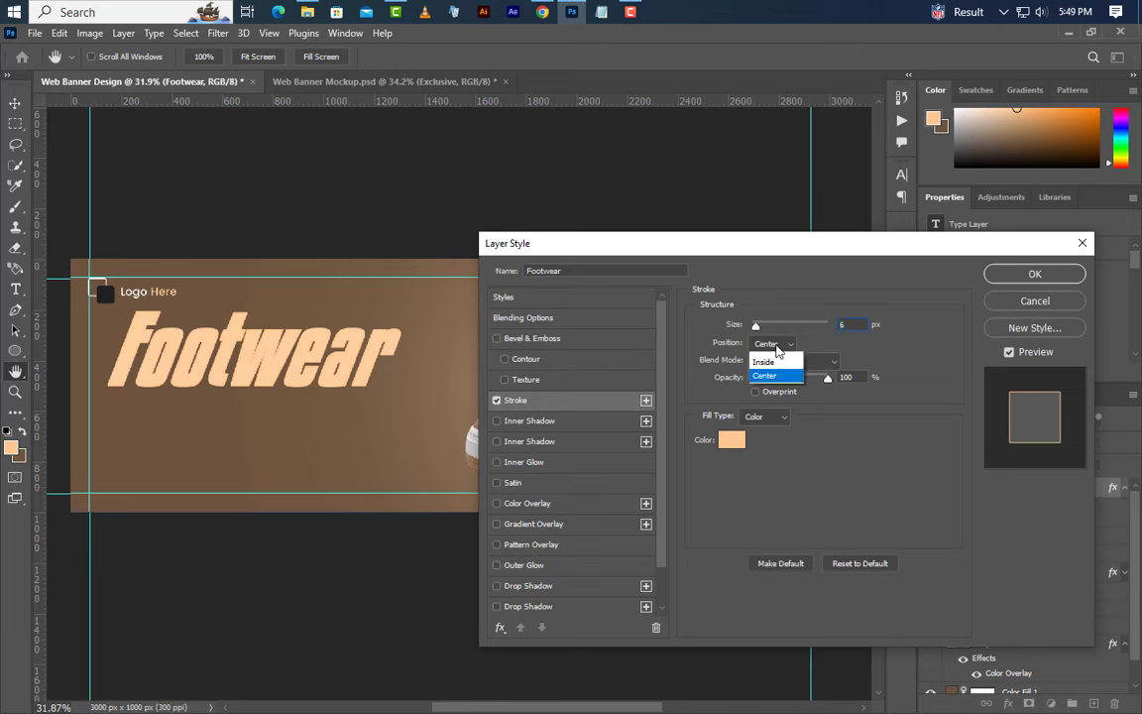
click(766, 389)
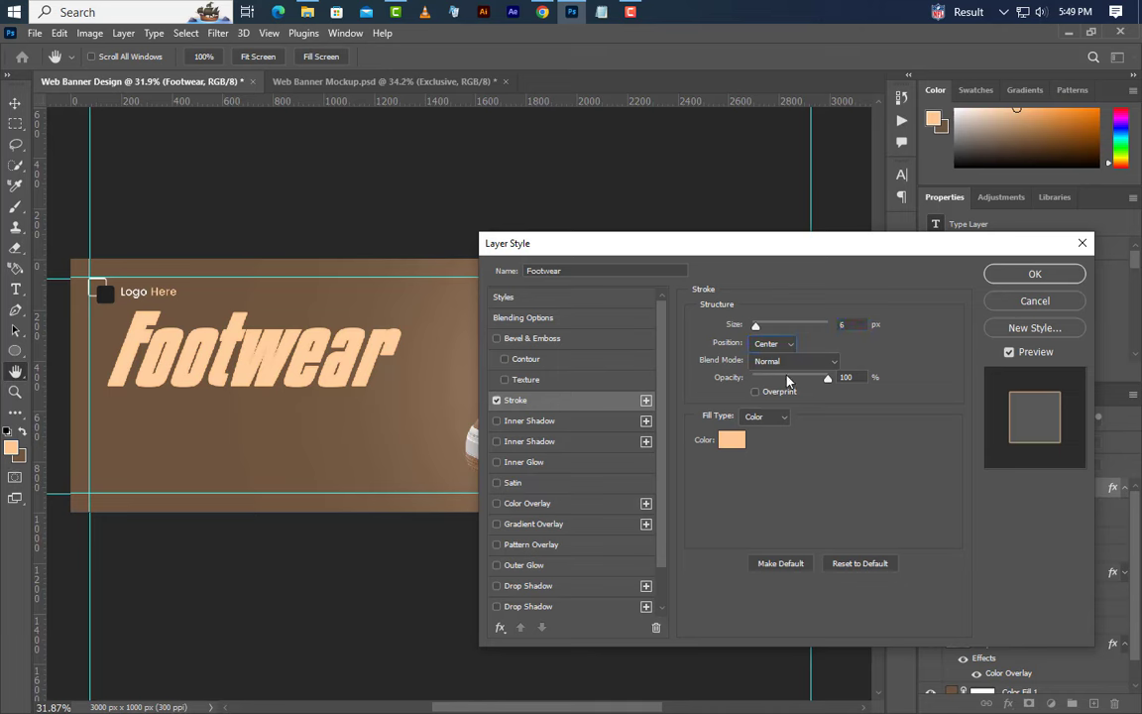
click(733, 443)
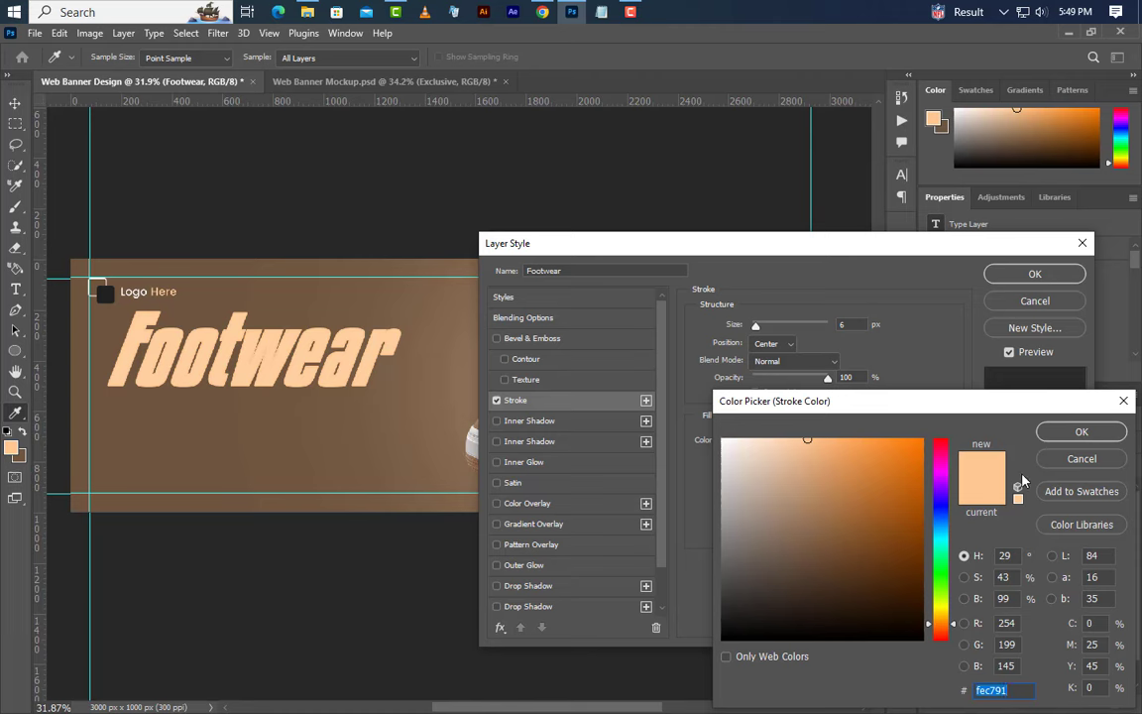
click(1073, 433)
Step: Add a black drop shadow to the Footwear text with 50% opacity, 145° angle, 3 px distance and 5 px size
scroll(590, 580, down, 1)
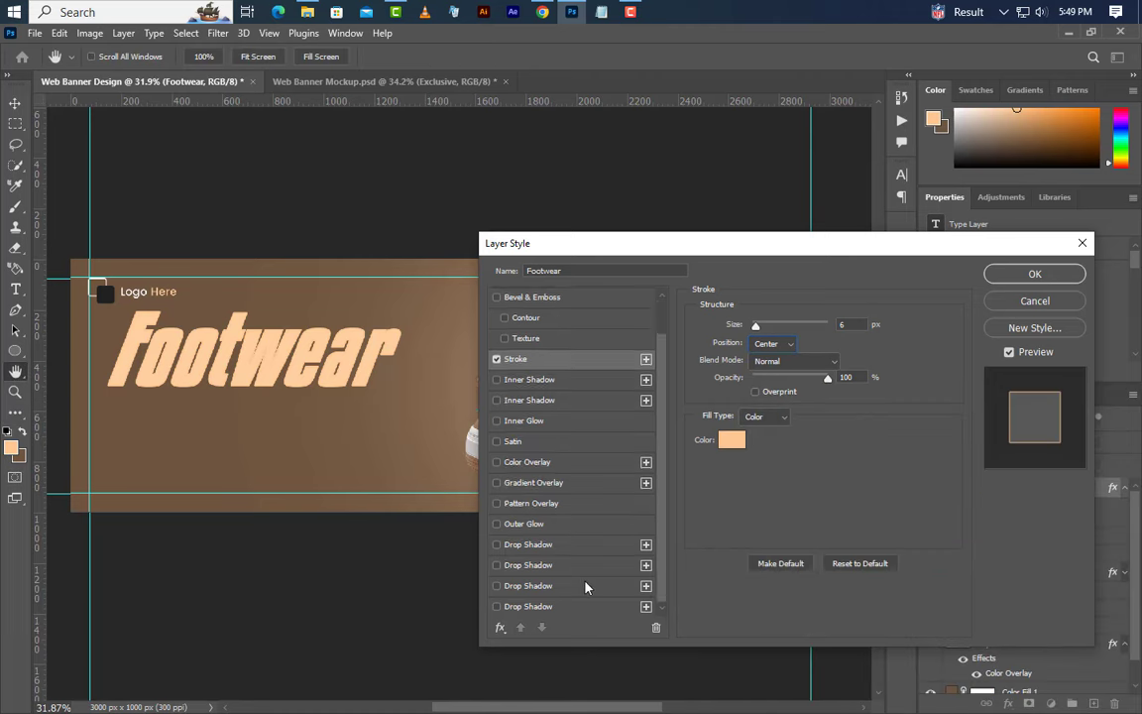
click(573, 563)
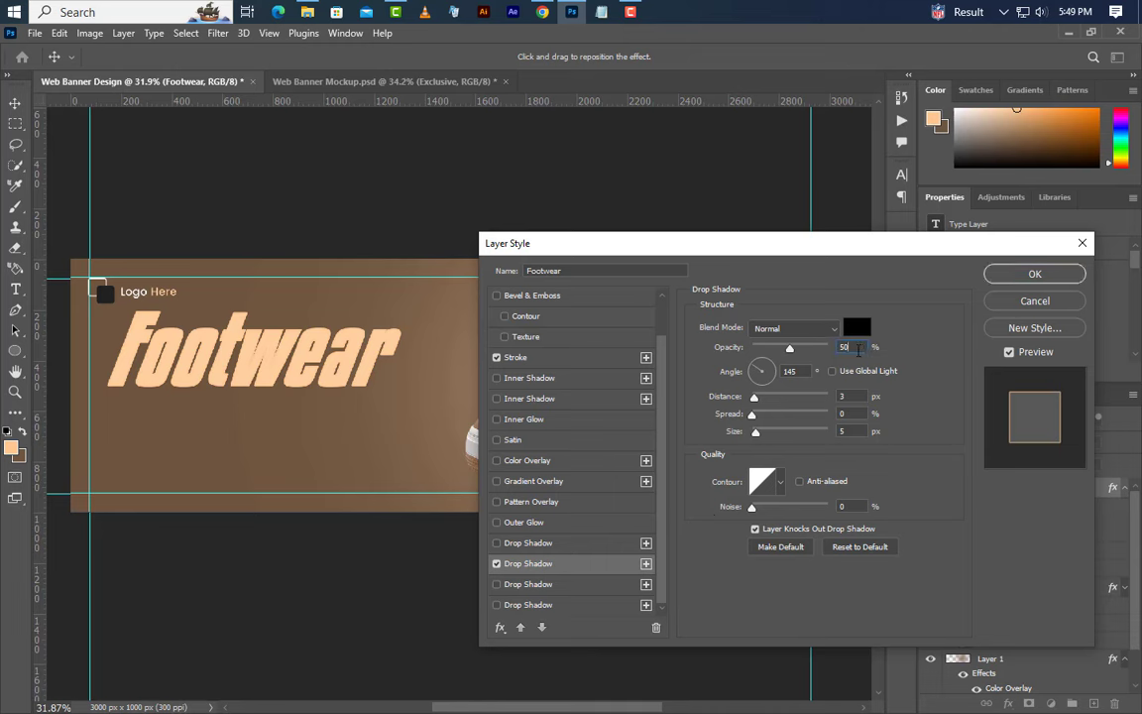
click(789, 372)
click(852, 398)
click(849, 431)
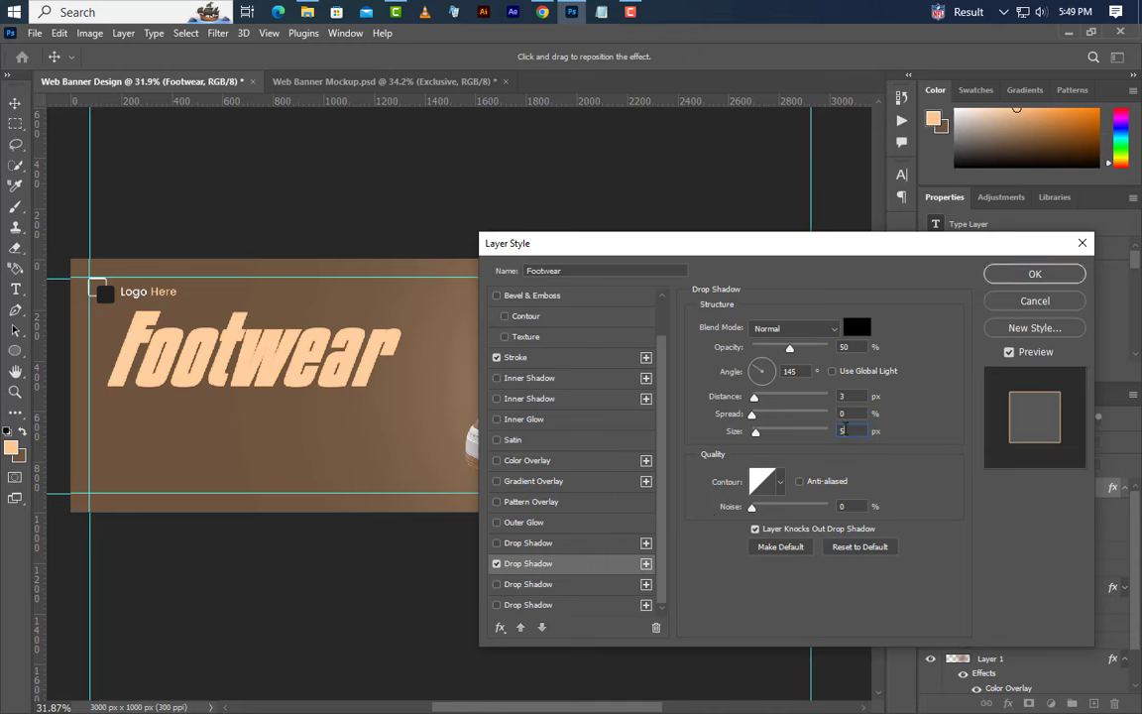
Step: Add a second drop shadow to the Footwear text with 35% opacity, 145° angle, 10 px distance and 20 px size
click(580, 584)
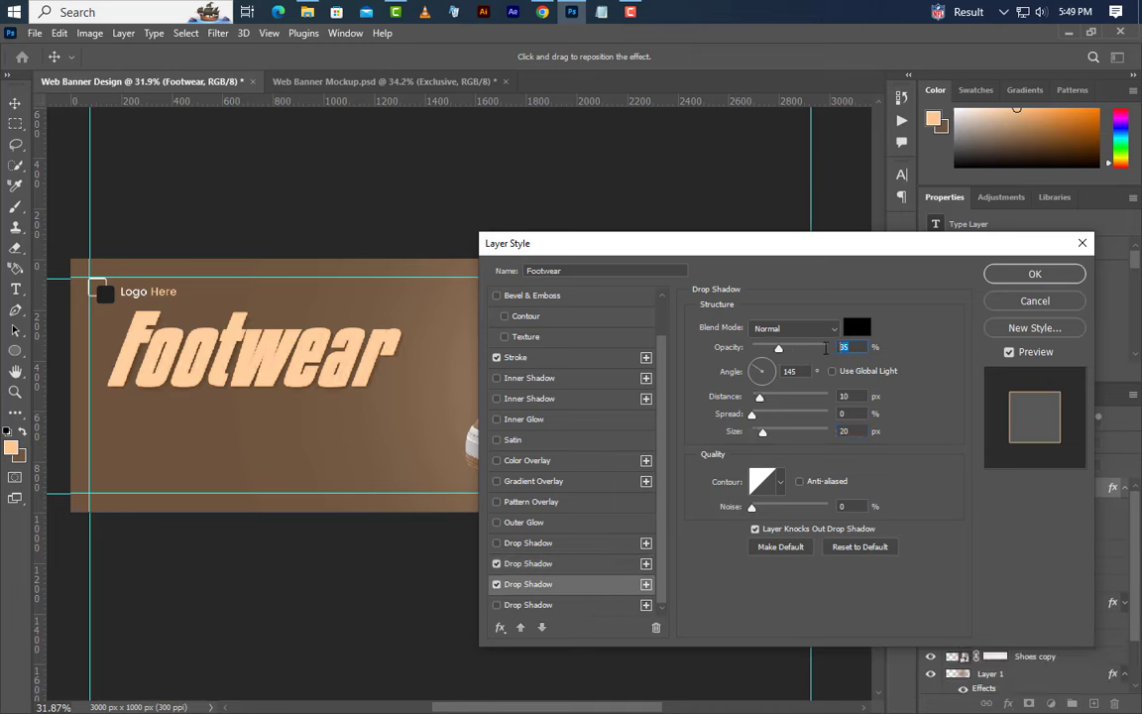
click(789, 372)
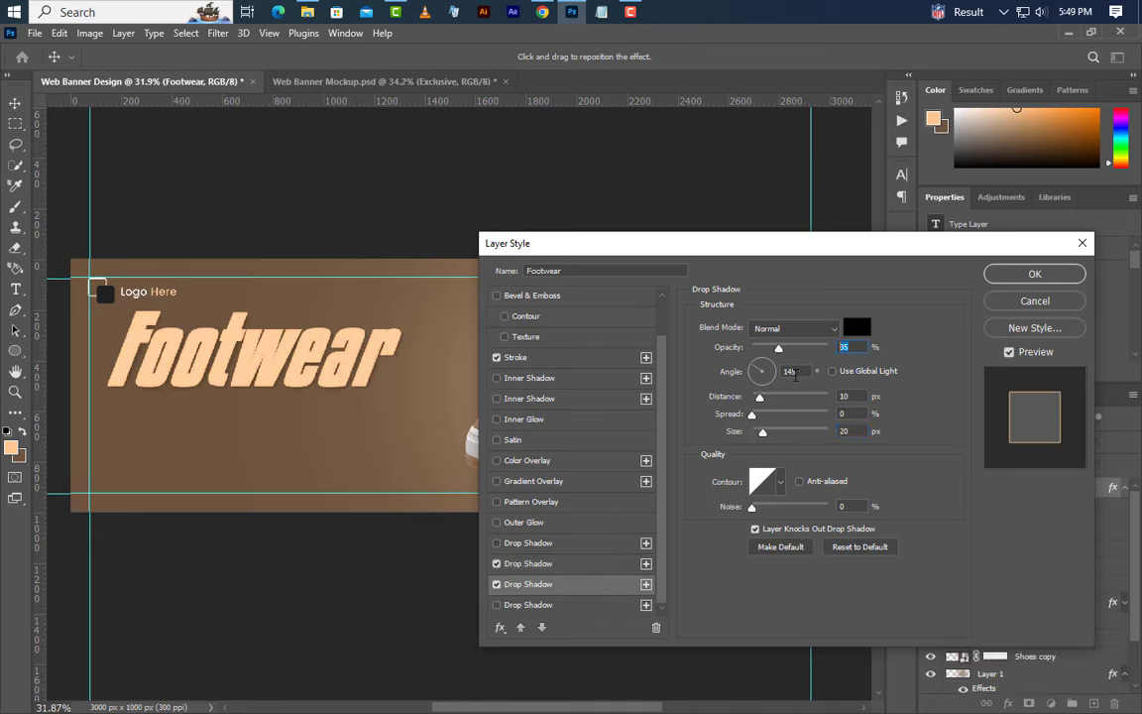
click(842, 432)
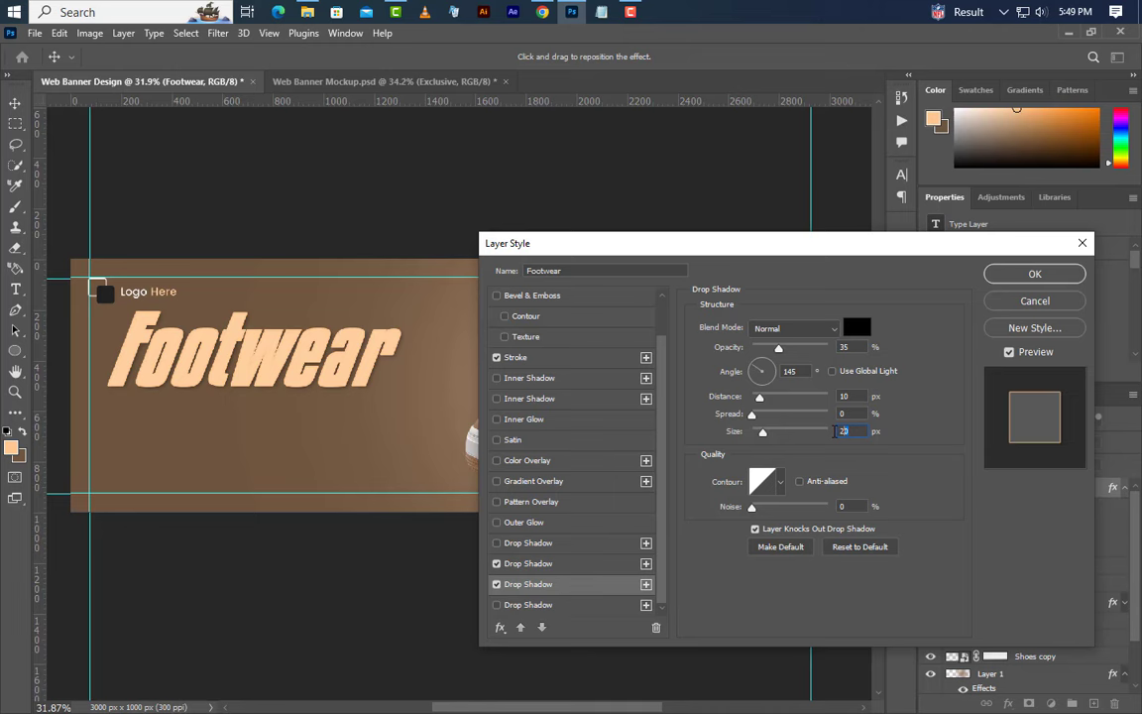
Step: Add a third drop shadow with 20% opacity, 145° angle, 30 px distance and 20 px size, and apply the Footwear layer style
click(586, 604)
click(789, 372)
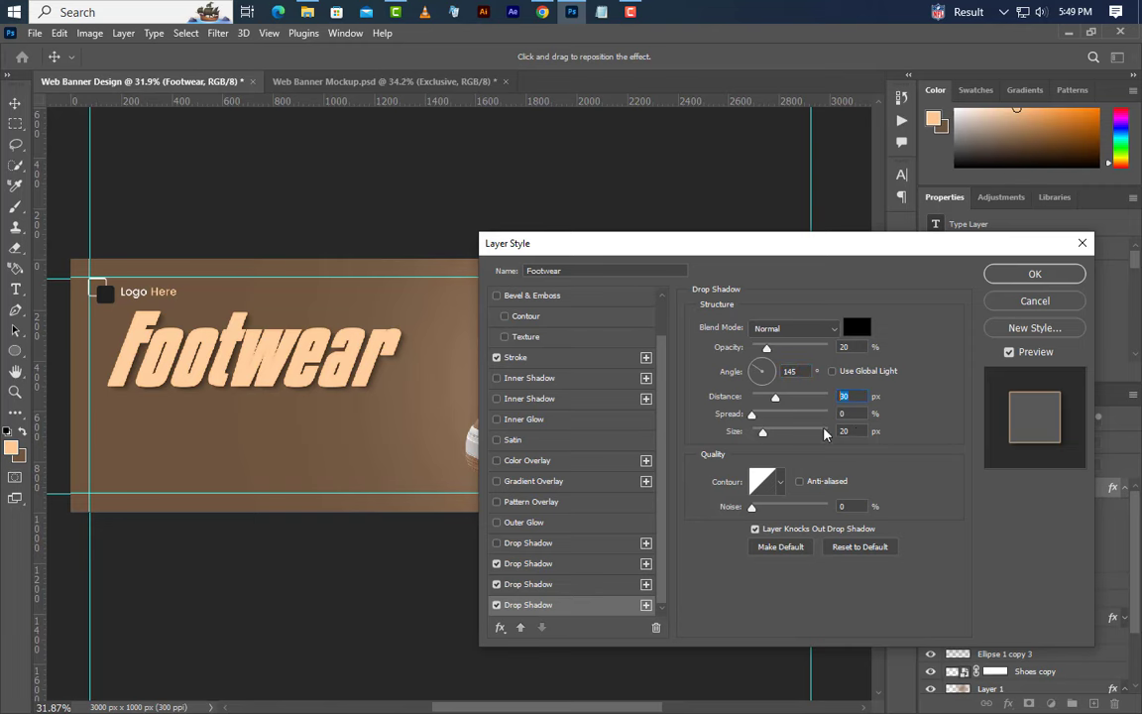
click(835, 432)
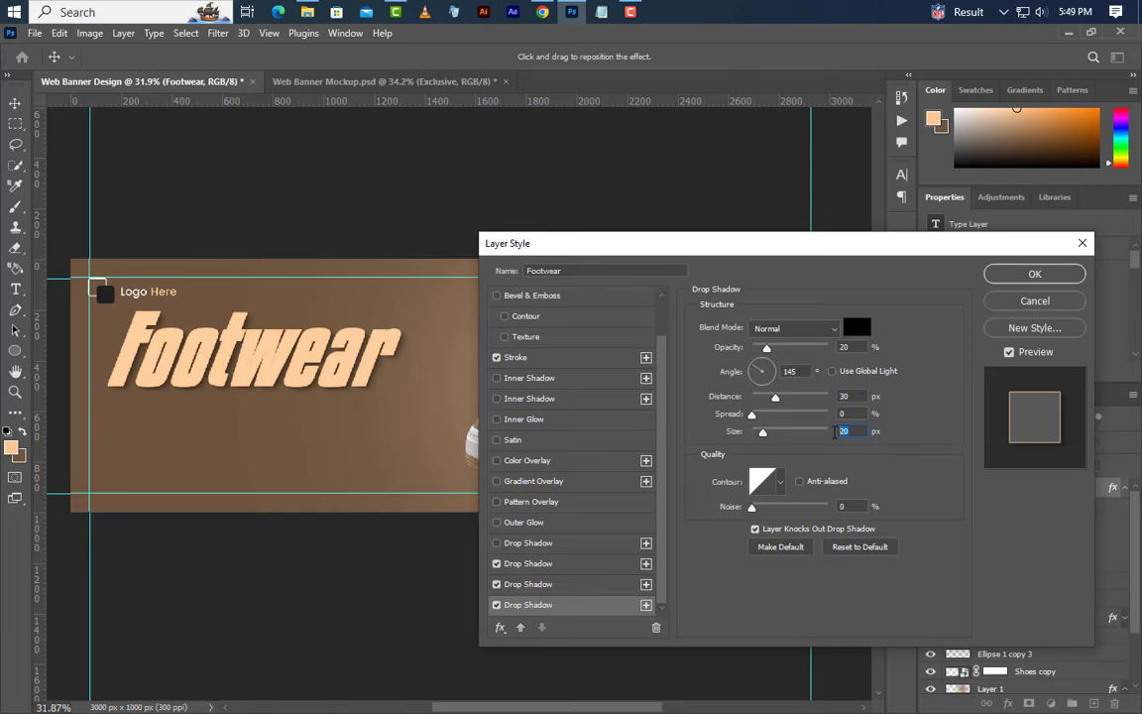
click(1034, 274)
Step: Change the Footwear text's color to near-black 0a0a0a and move the text down to leave space below the logo
click(901, 174)
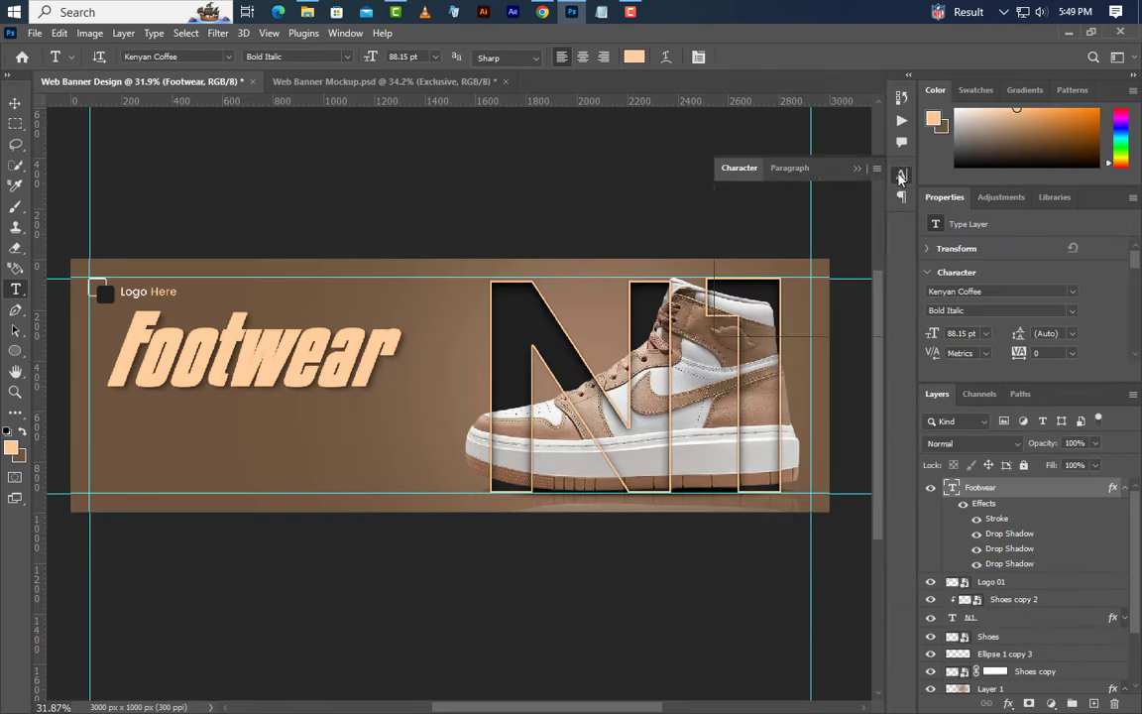
click(860, 269)
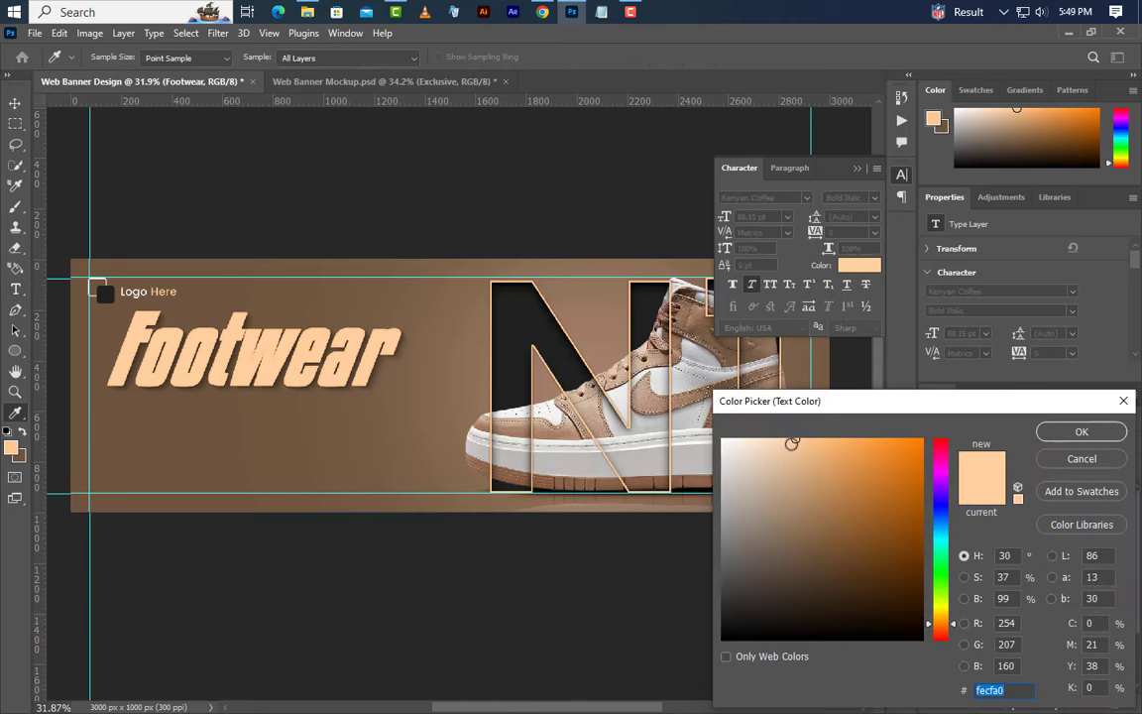
click(514, 359)
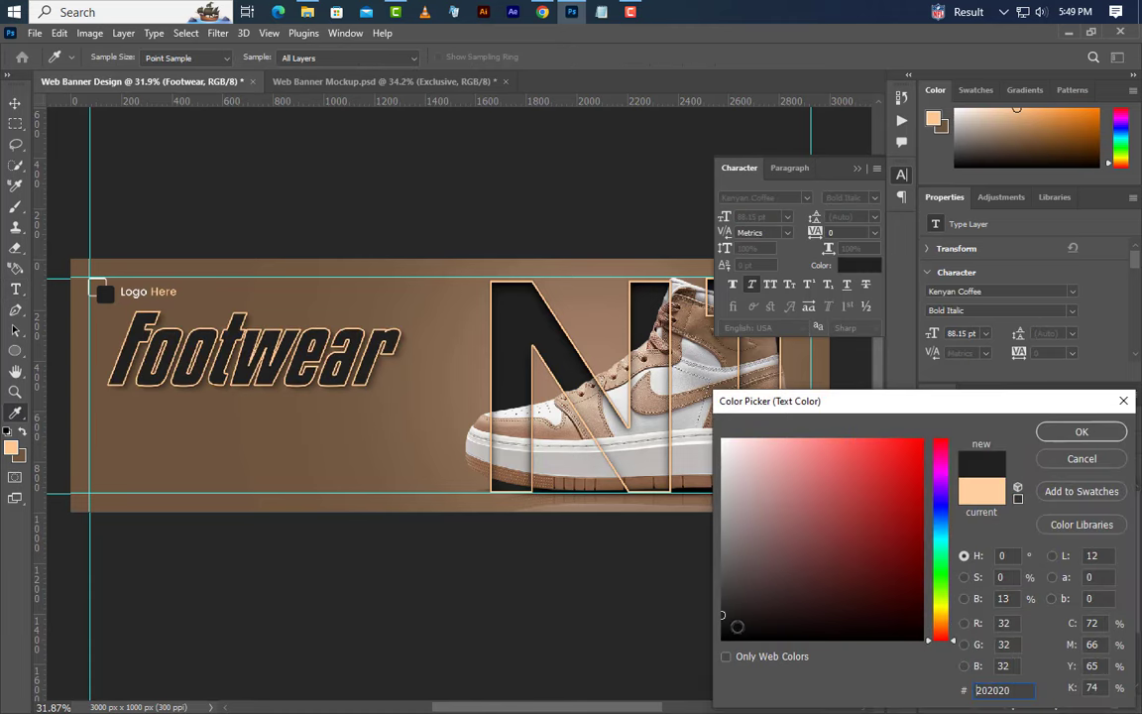
drag(737, 628, 692, 634)
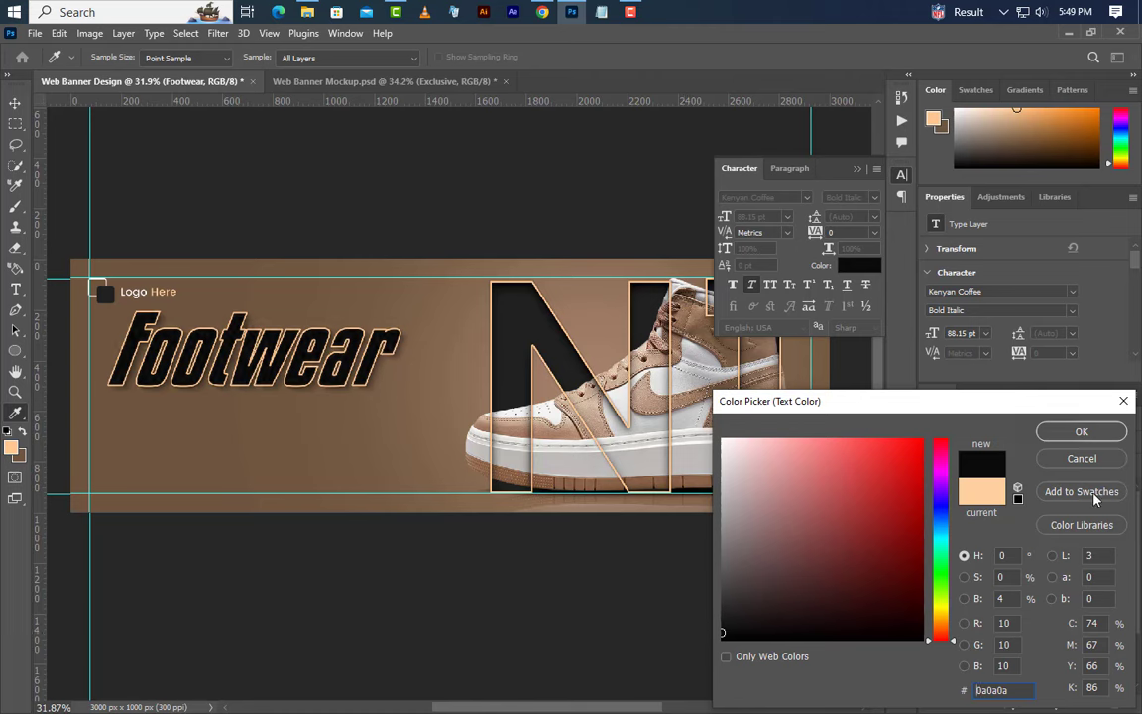
click(1117, 436)
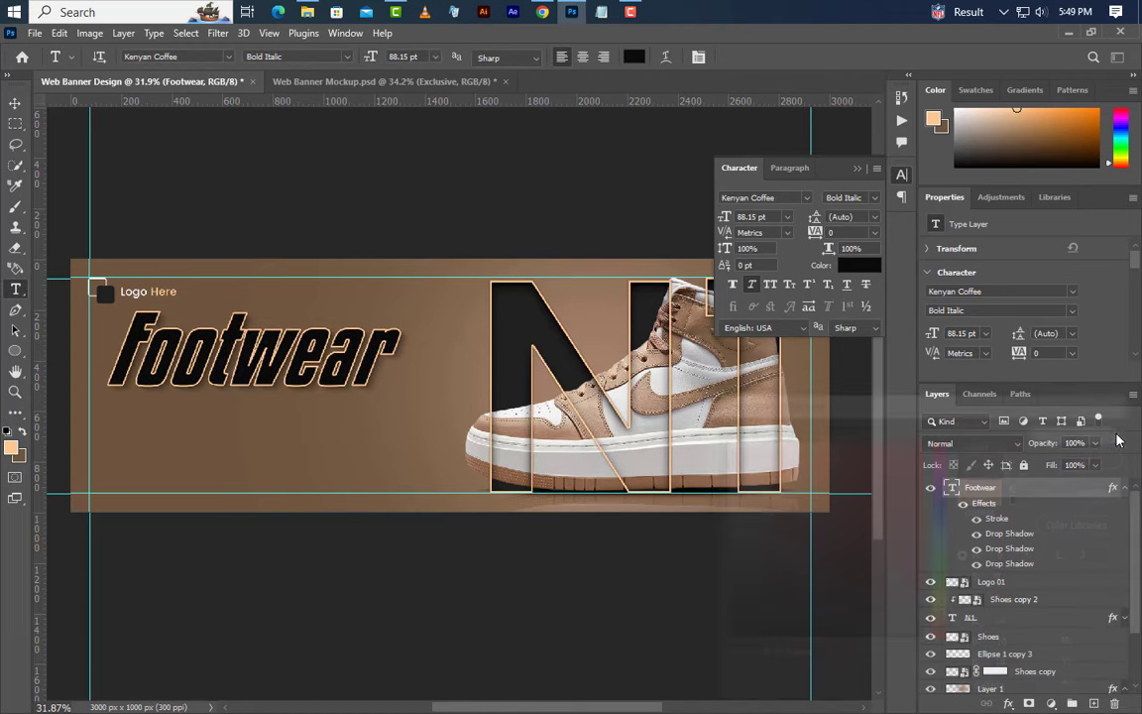
click(857, 169)
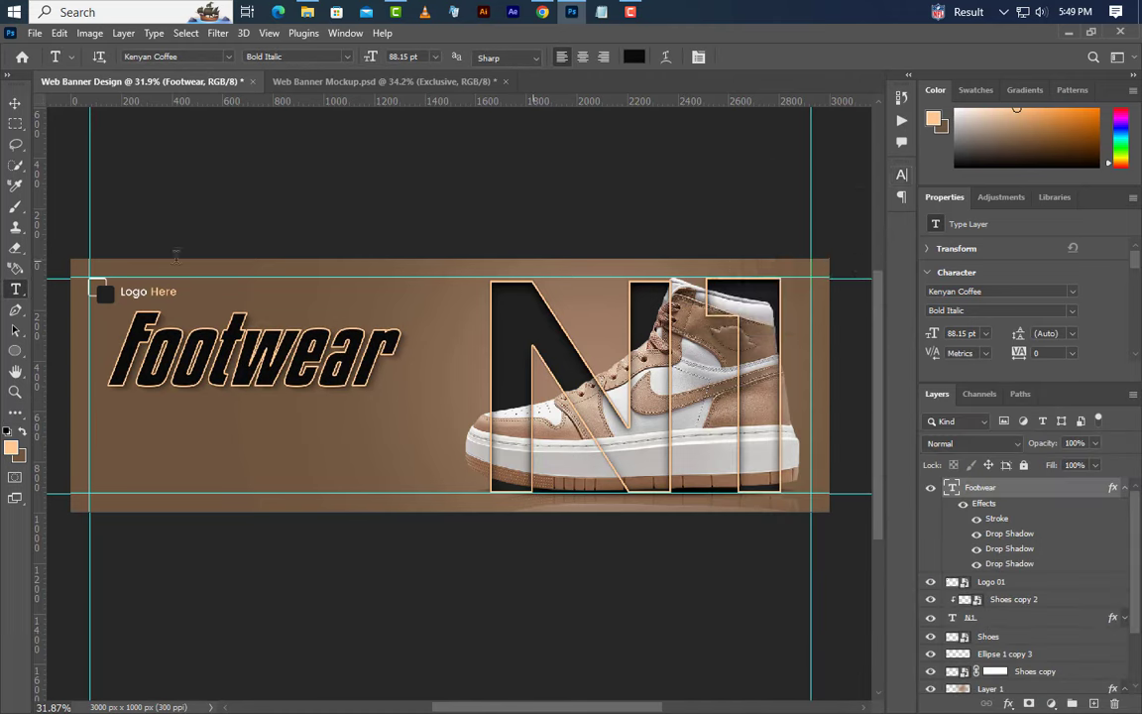
click(15, 102)
drag(330, 349, 366, 416)
Step: Add the horizontal text "Exclusive" as a new type layer above the Footwear headline
click(16, 291)
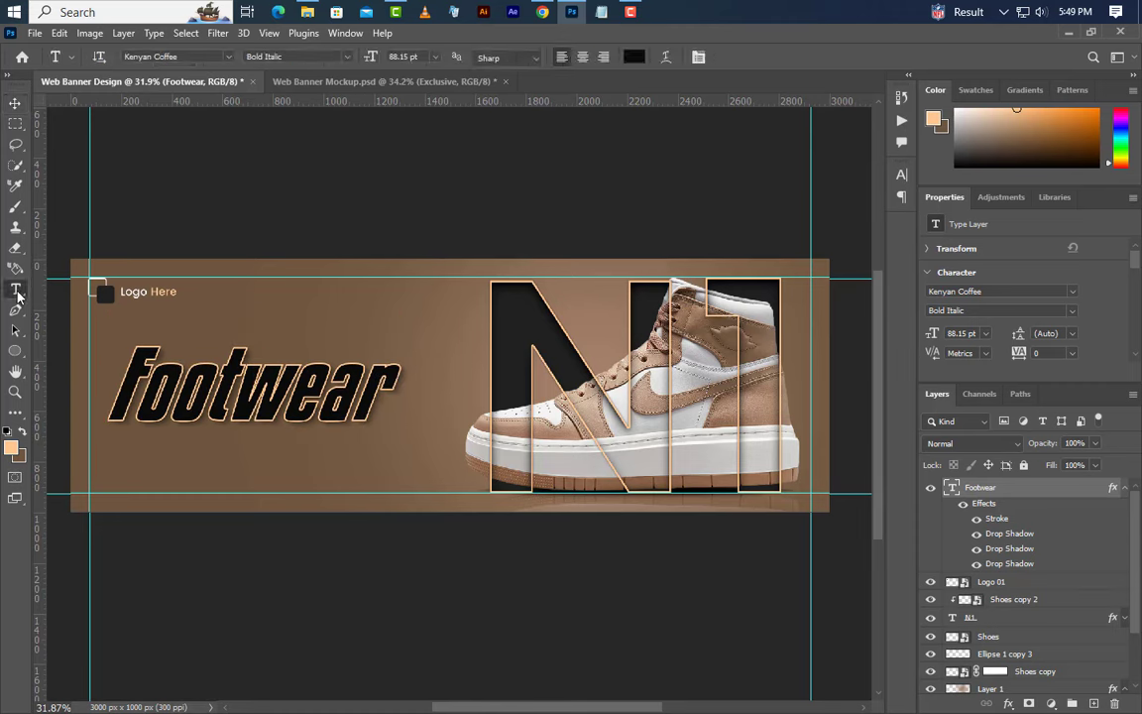
click(239, 315)
text(E)
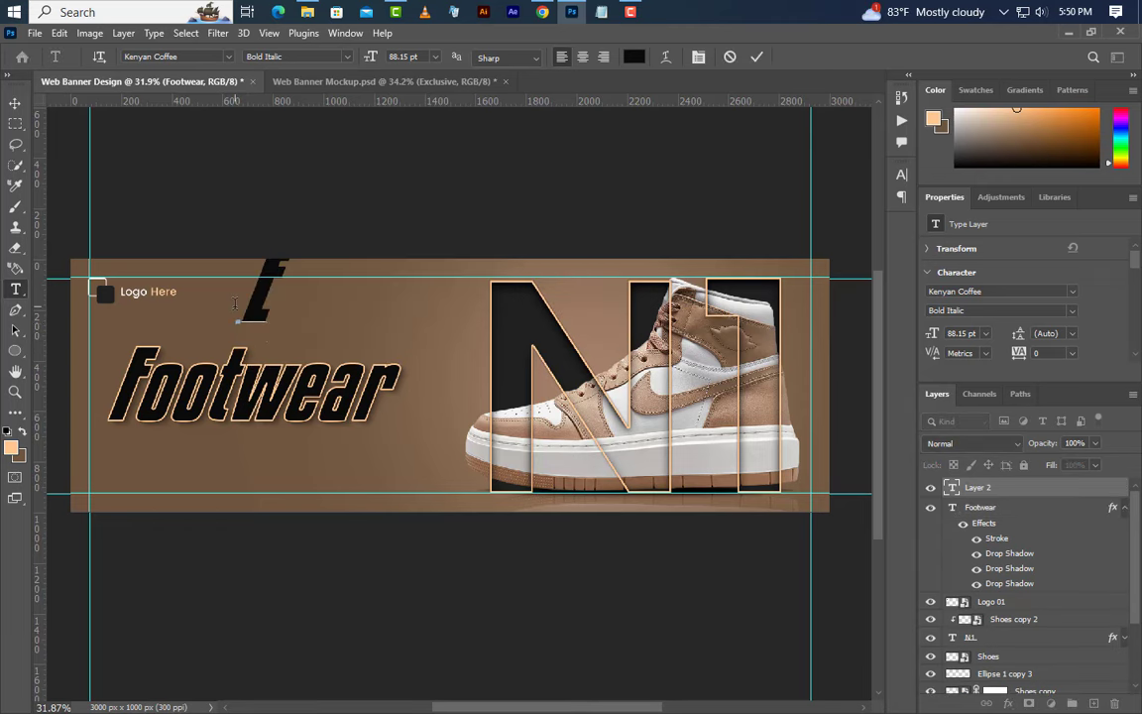
text(xclu)
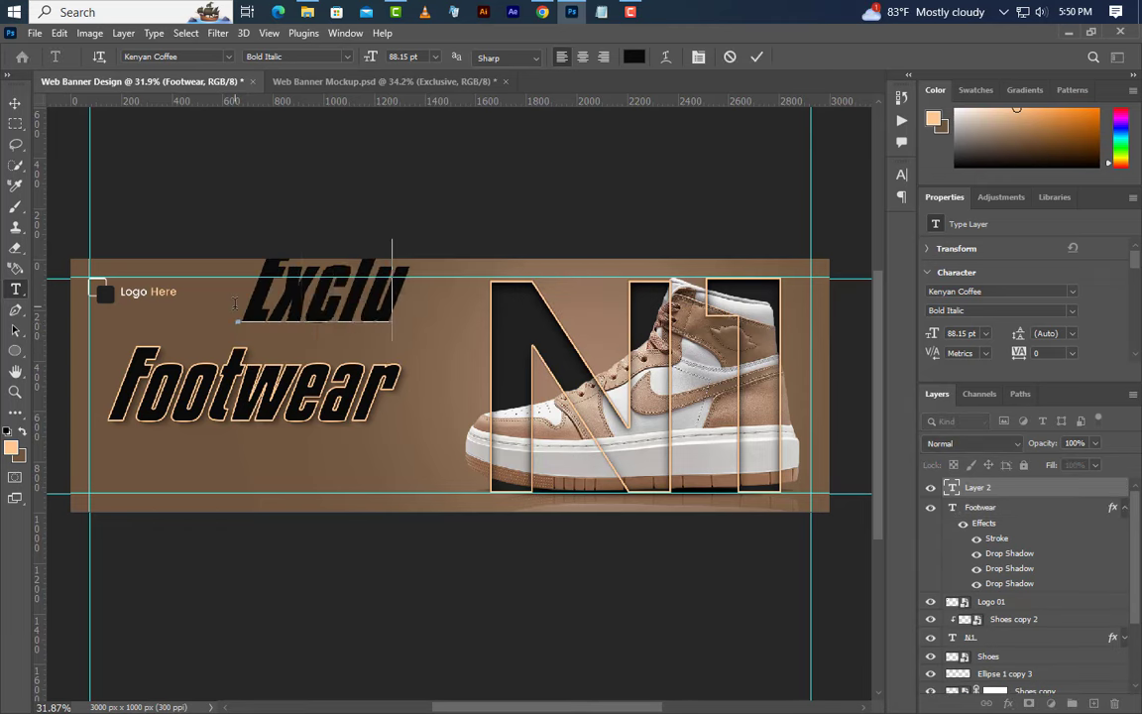
text(sive)
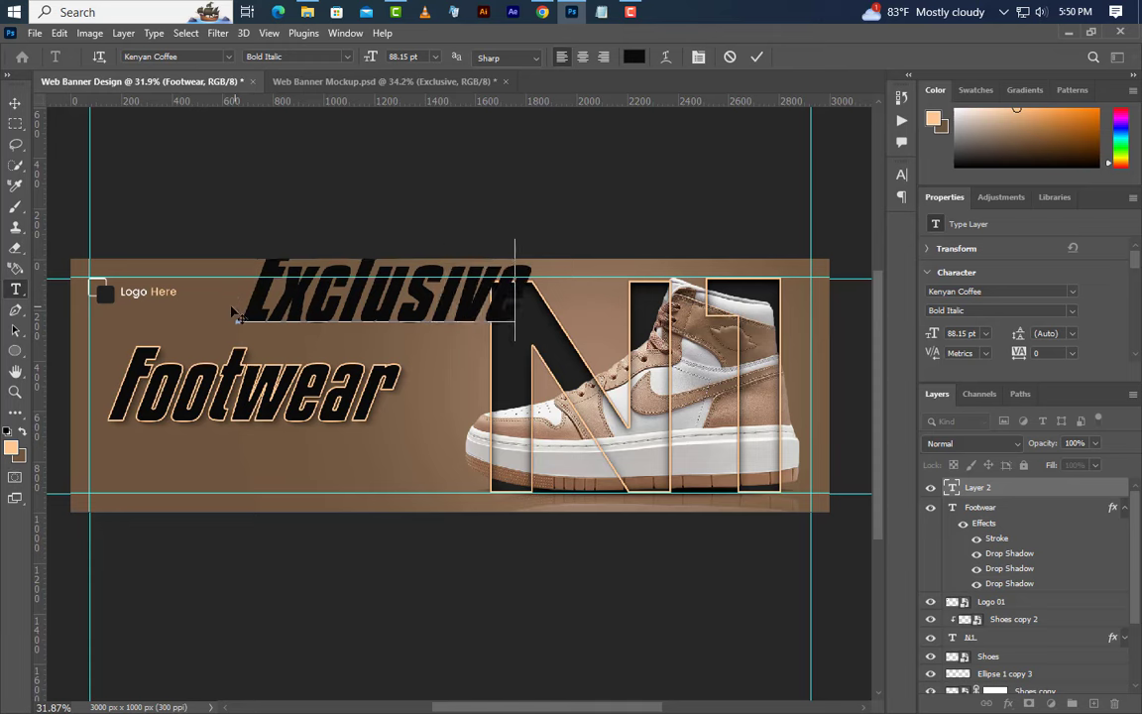
click(757, 57)
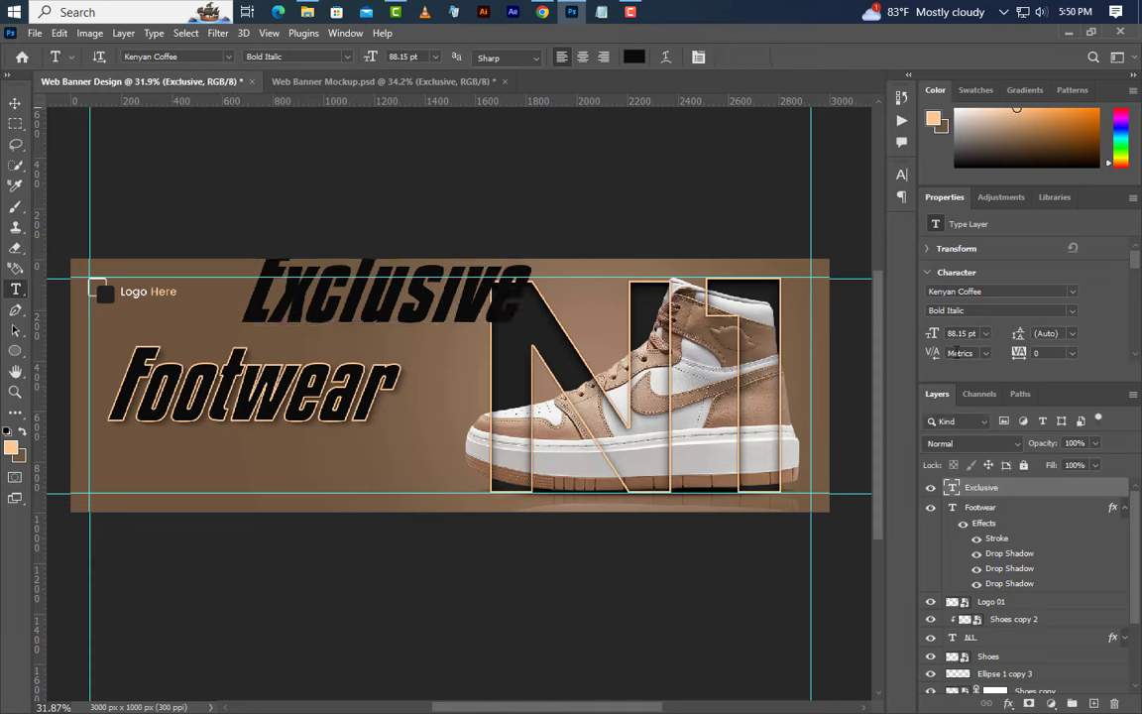
Step: Set the Exclusive text's font size to 21.77 pt and its font to Poppins Regular
click(961, 334)
text(2pt)
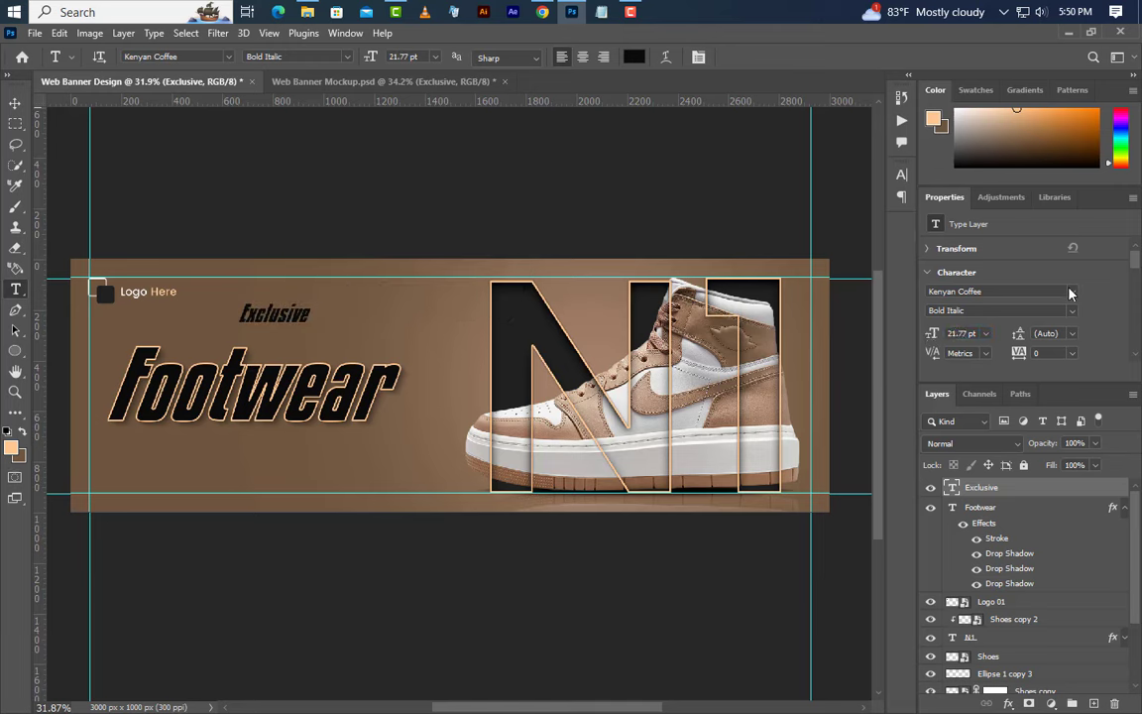
click(1070, 293)
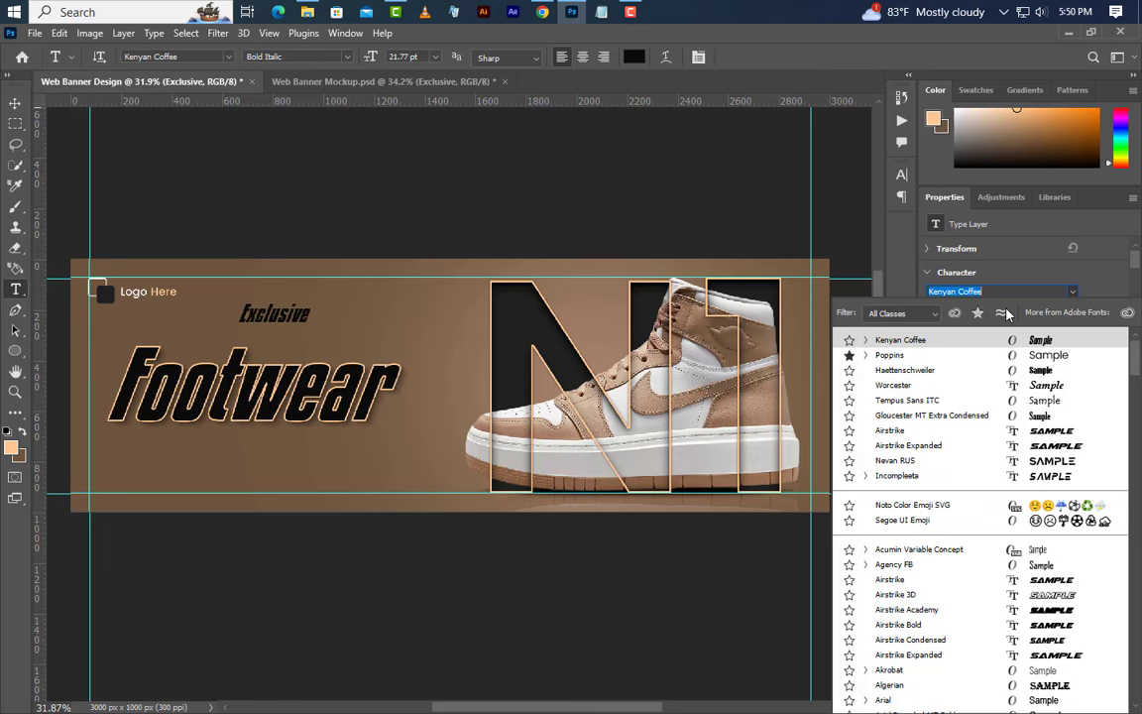
click(895, 356)
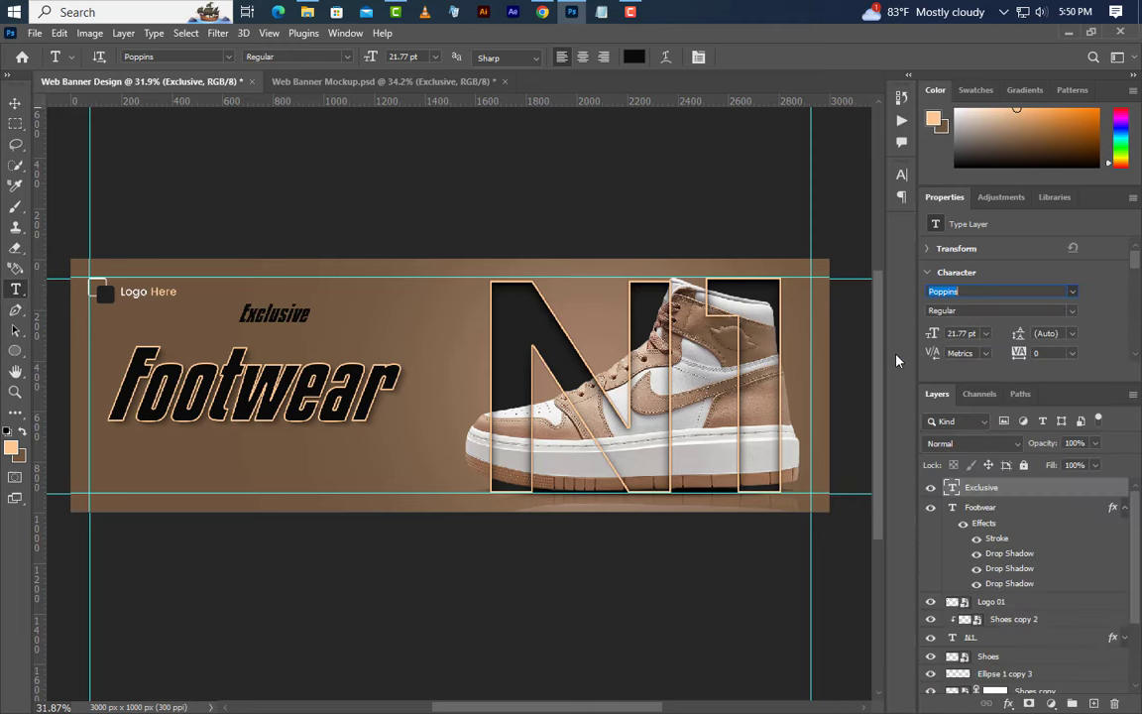
click(960, 311)
Step: Set the Exclusive text's tracking to 200
click(1015, 355)
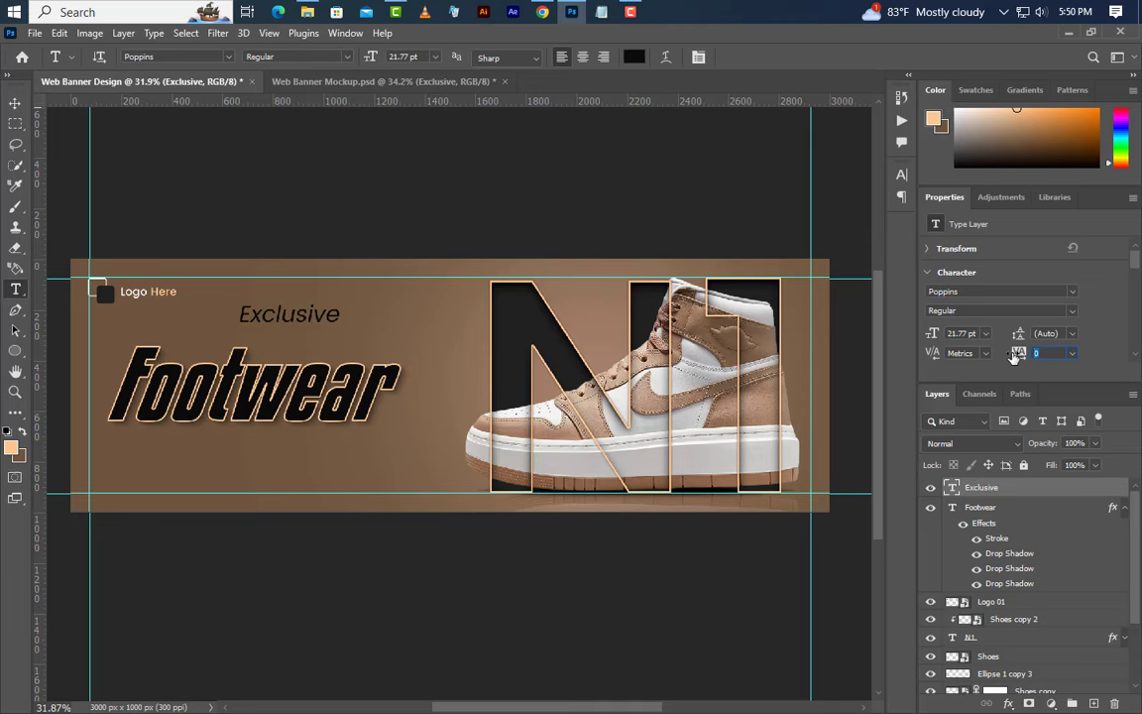
text(200)
key(Return)
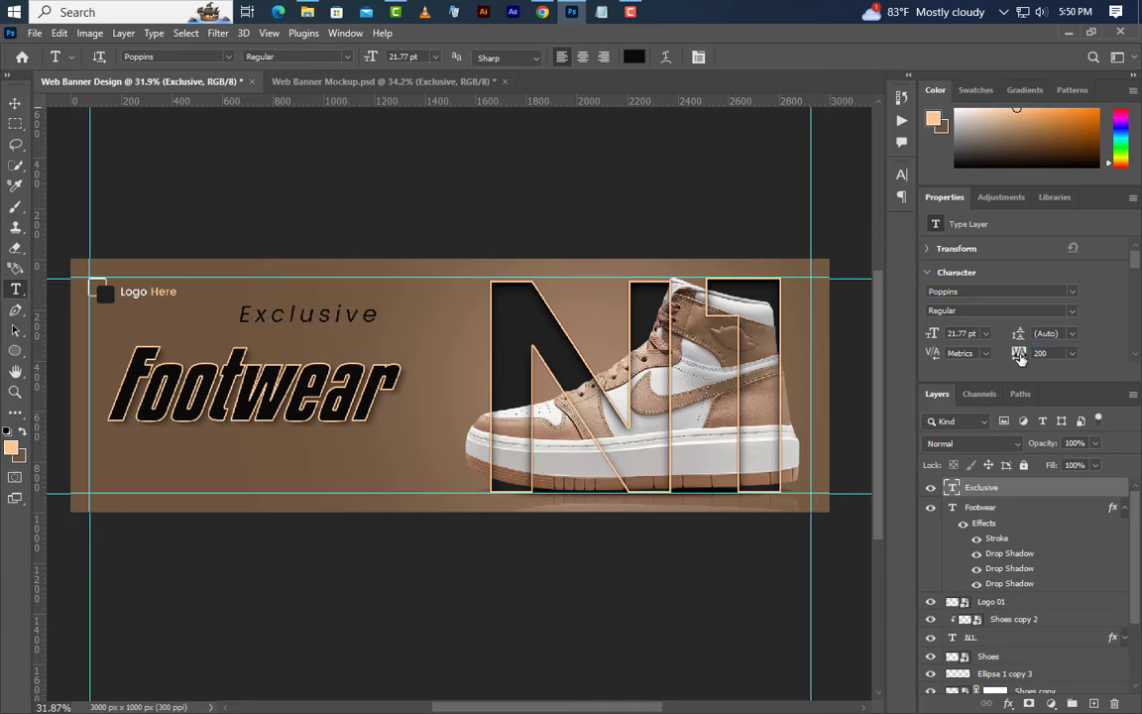
Step: Recolor the Exclusive text to the peach foreground color fec791 and move it just above the right part of Footwear
click(902, 174)
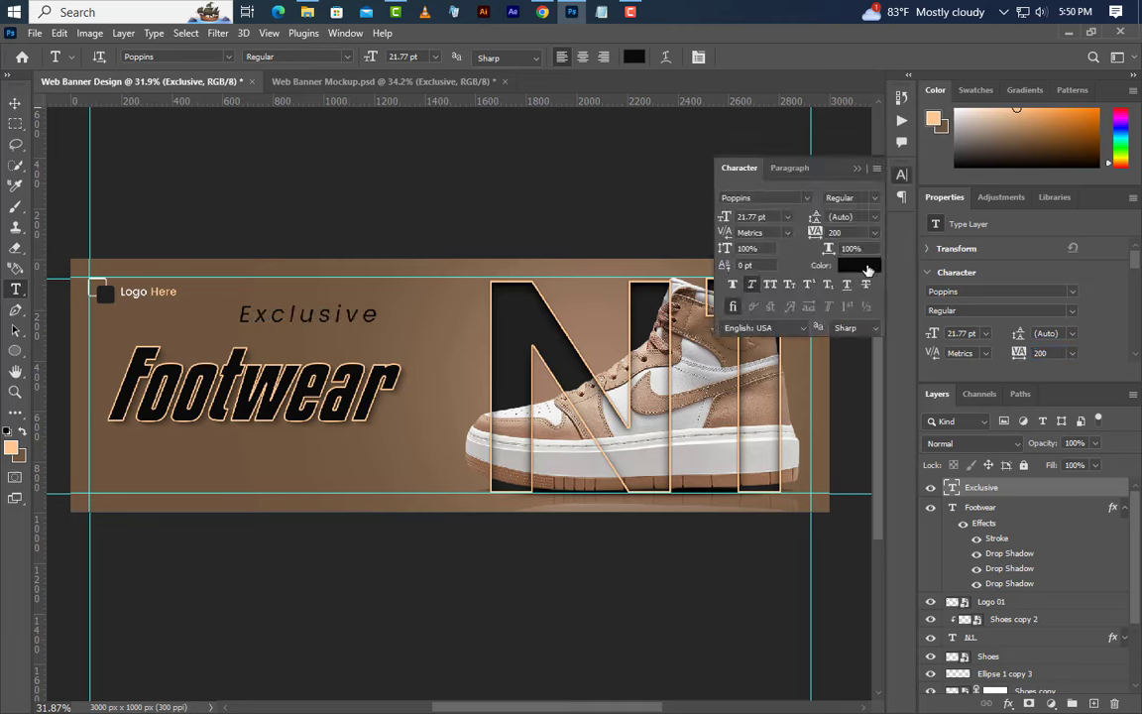
click(858, 265)
click(8, 451)
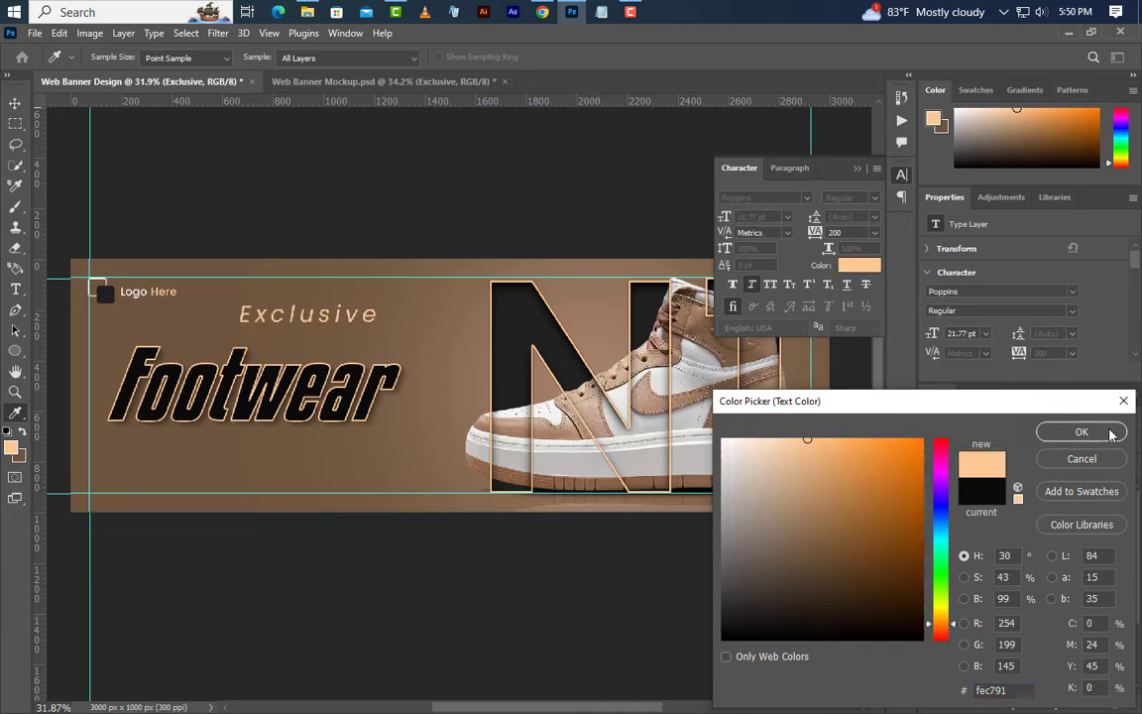
click(1124, 432)
click(858, 170)
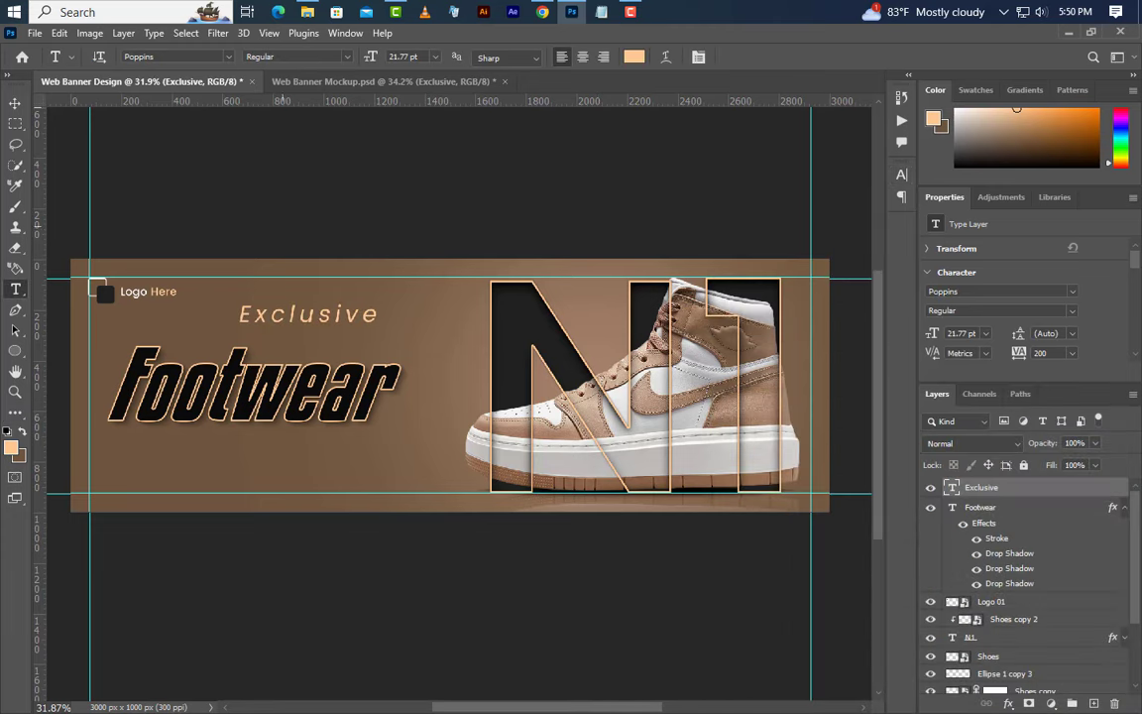
click(14, 103)
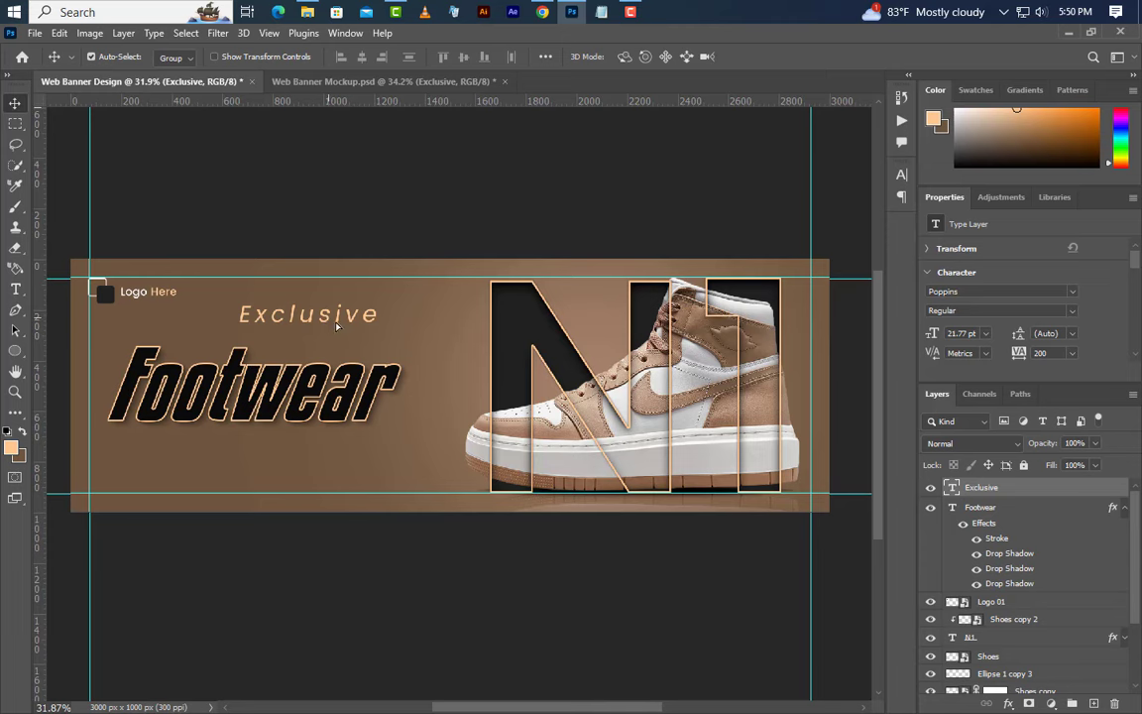
drag(337, 325, 362, 348)
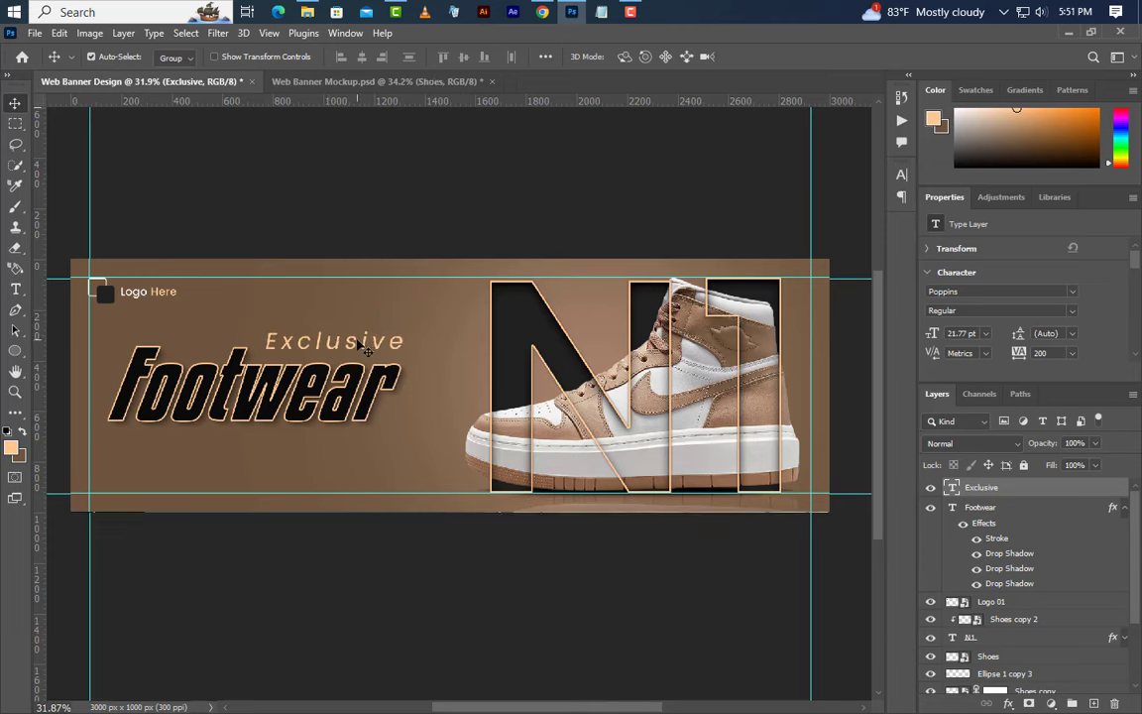
Step: Add the horizontal text "Shoes" as a new type layer near the lower guide, just before the sneaker's toe
click(15, 288)
click(365, 492)
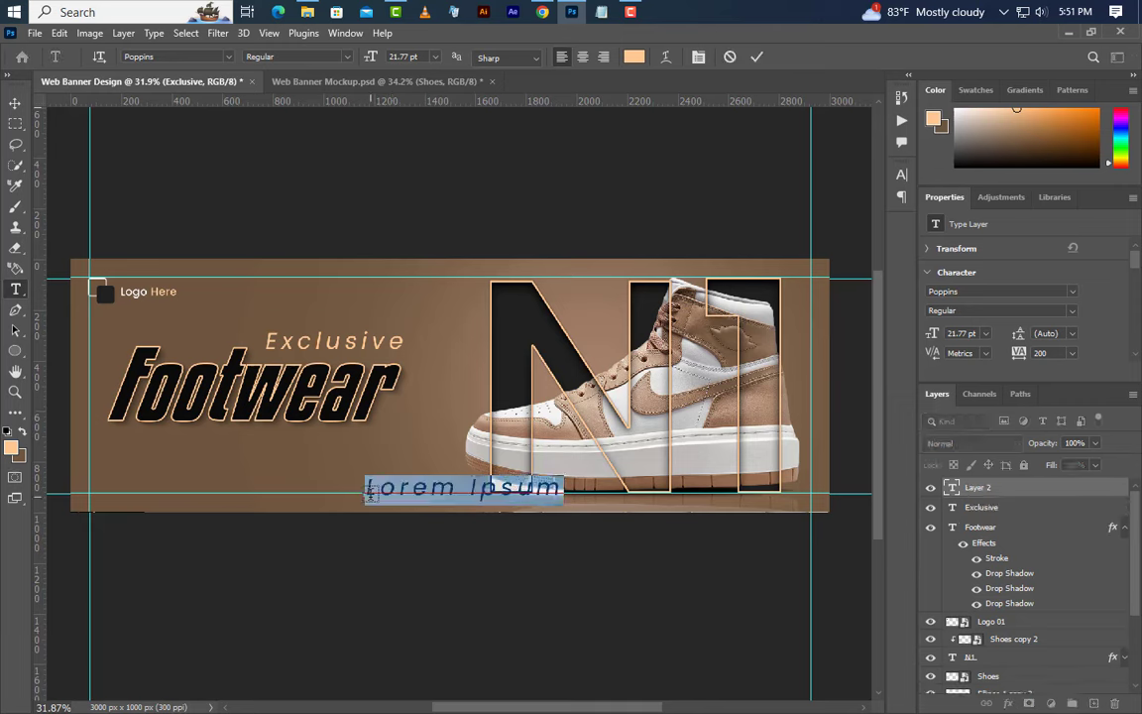
text(Sh)
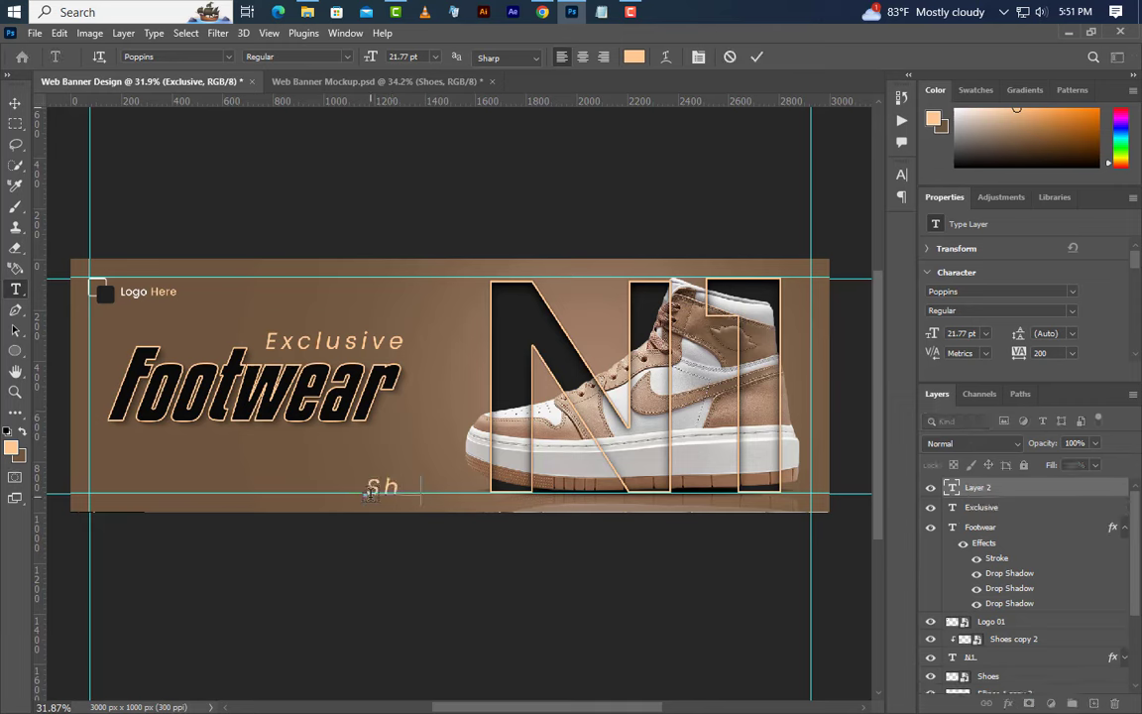
text(oes)
click(984, 487)
Step: Set the Shoes text's font size to 33.2 pt and its tracking to 0
drag(971, 334, 929, 345)
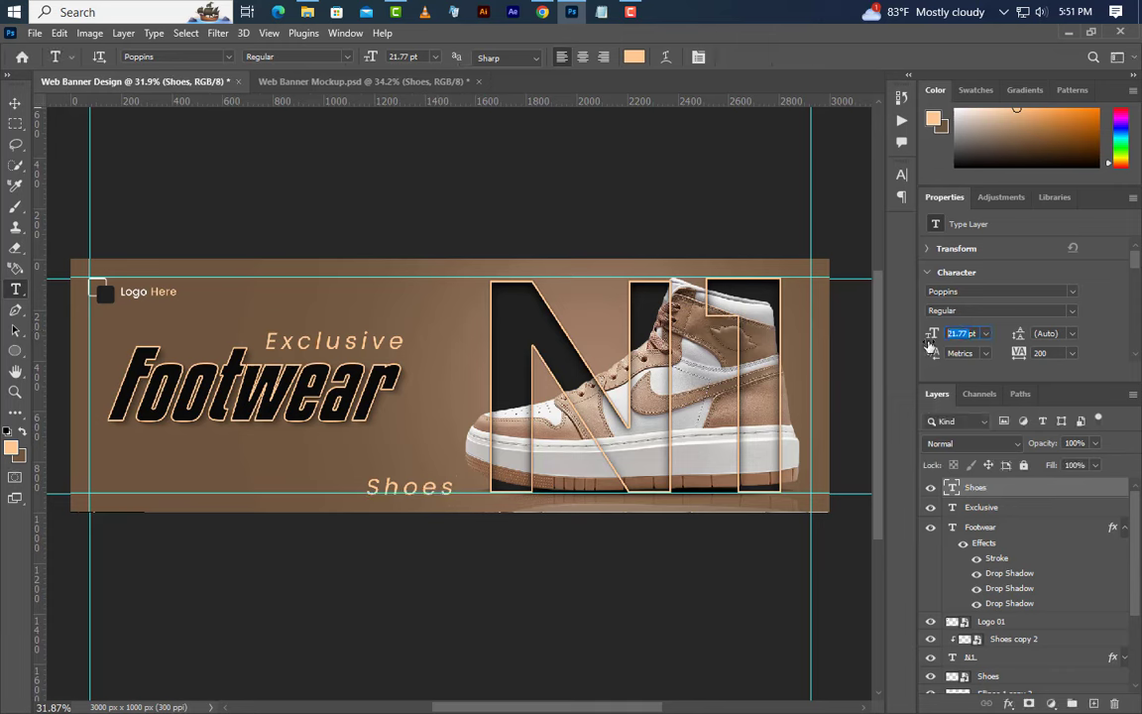
text(33pt)
key(Return)
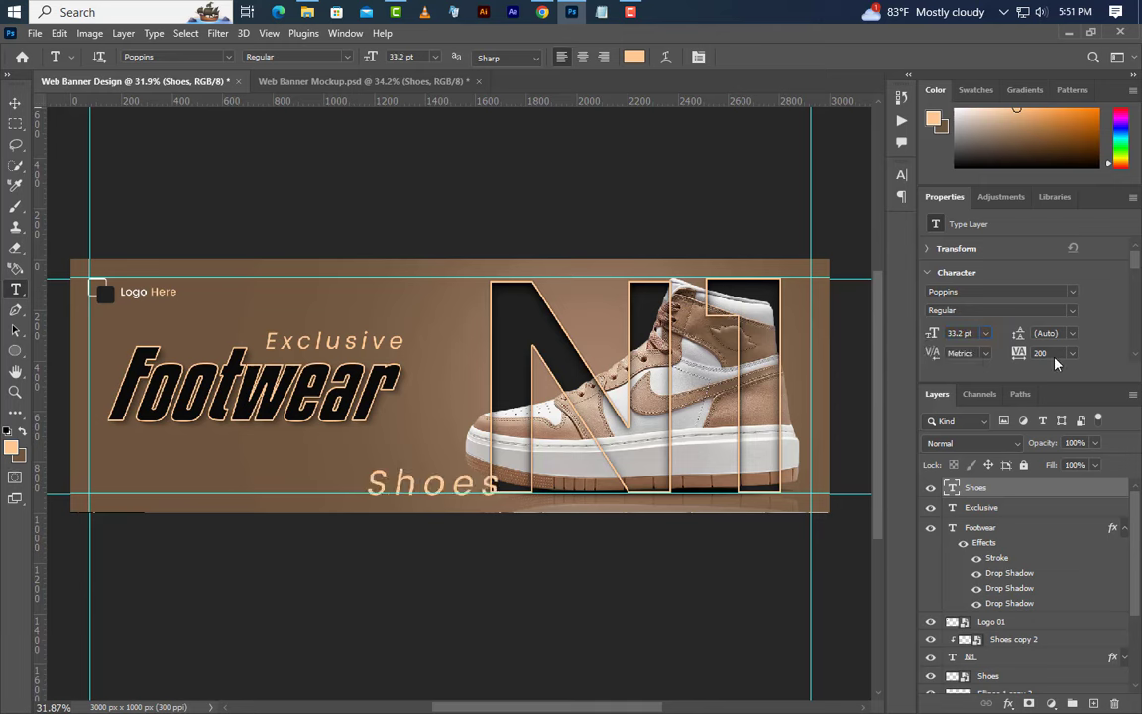
drag(1049, 354, 1006, 356)
key(Return)
Step: Change the Shoes text's font to Kenyan Coffee Italic and move it directly after the Footwear headline, near its baseline
click(1069, 292)
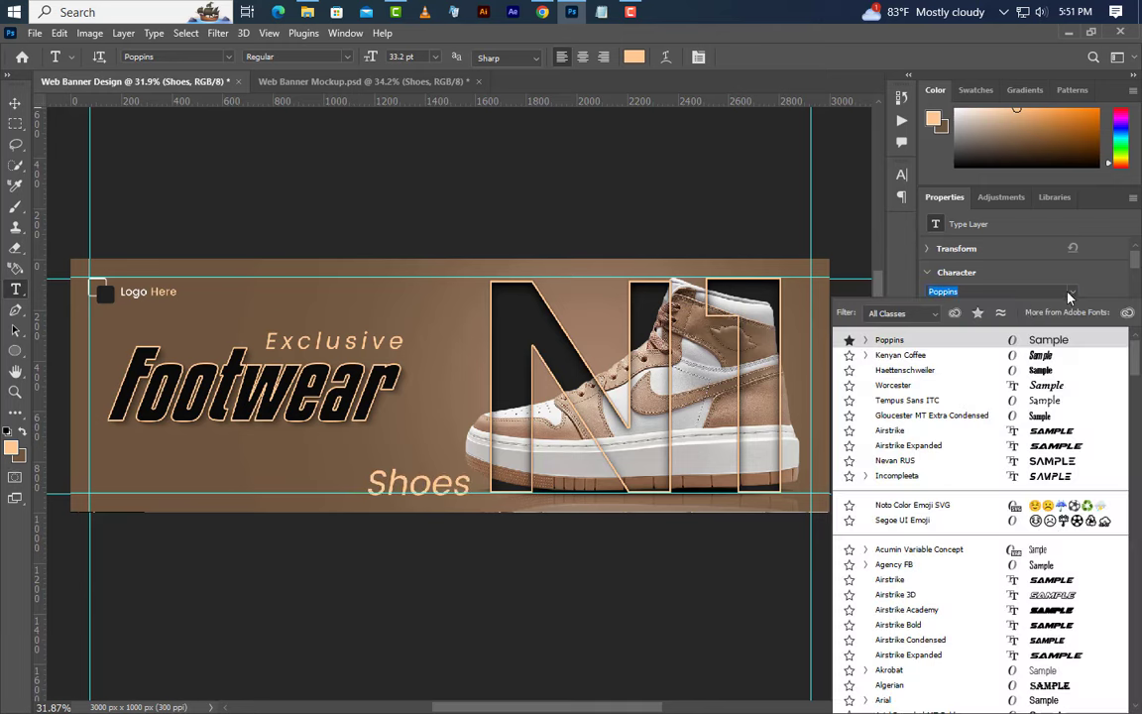
click(934, 353)
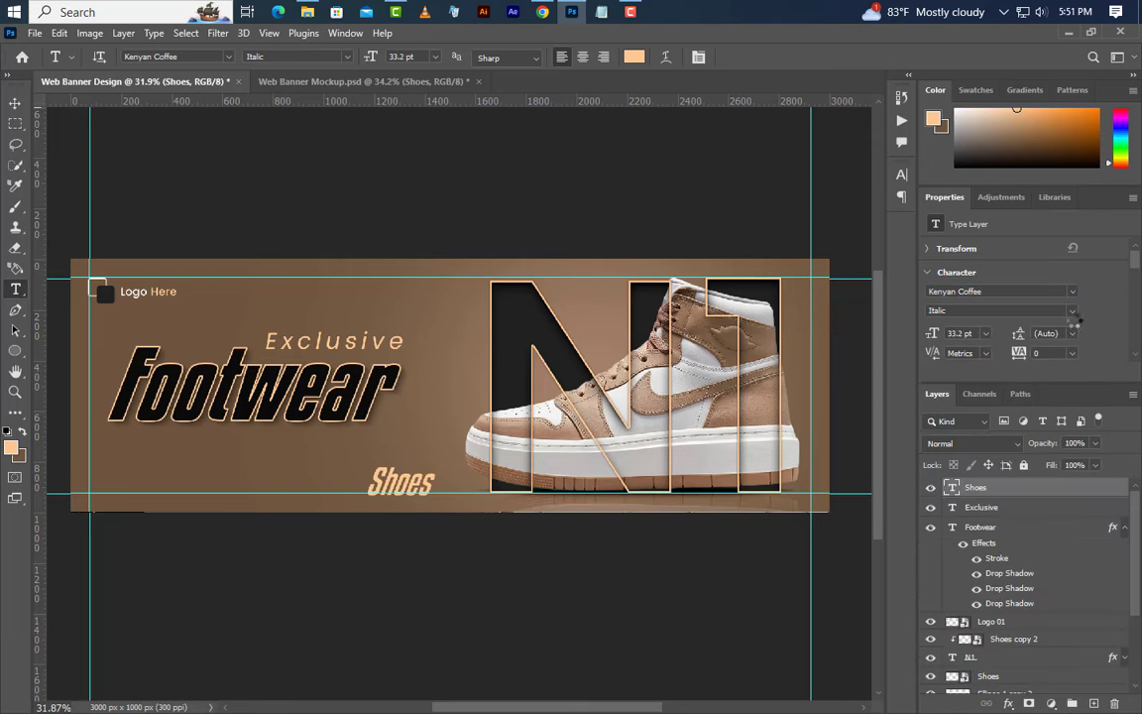
click(15, 102)
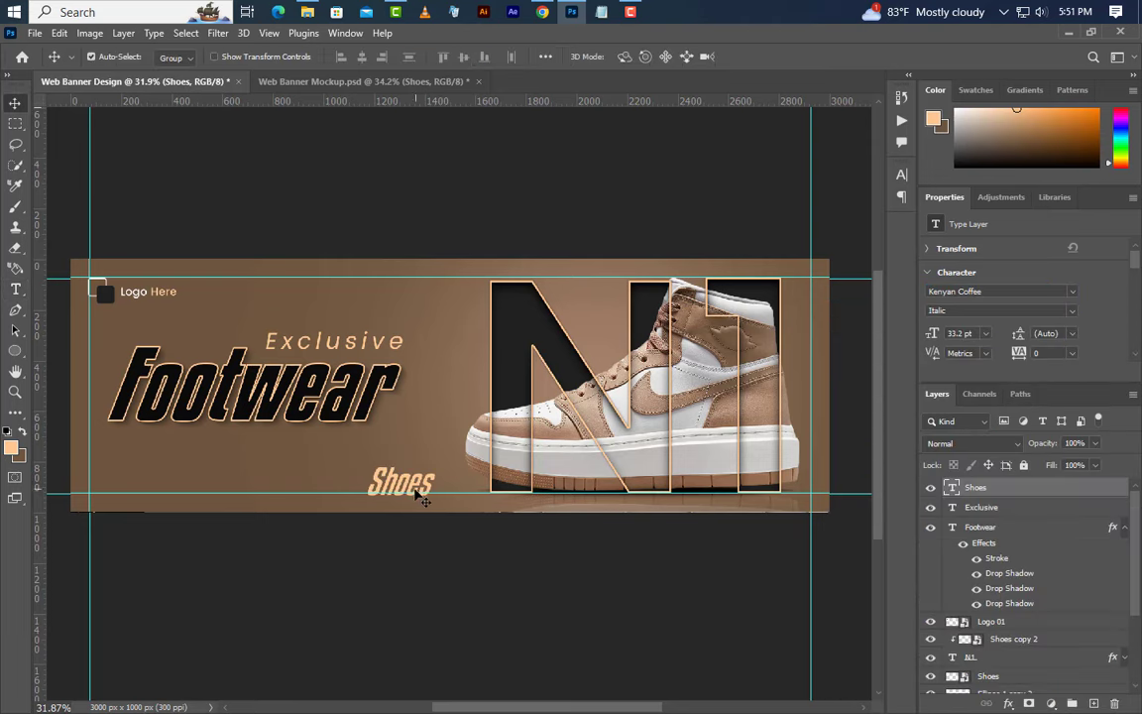
drag(416, 485, 446, 414)
key(shift+Right)
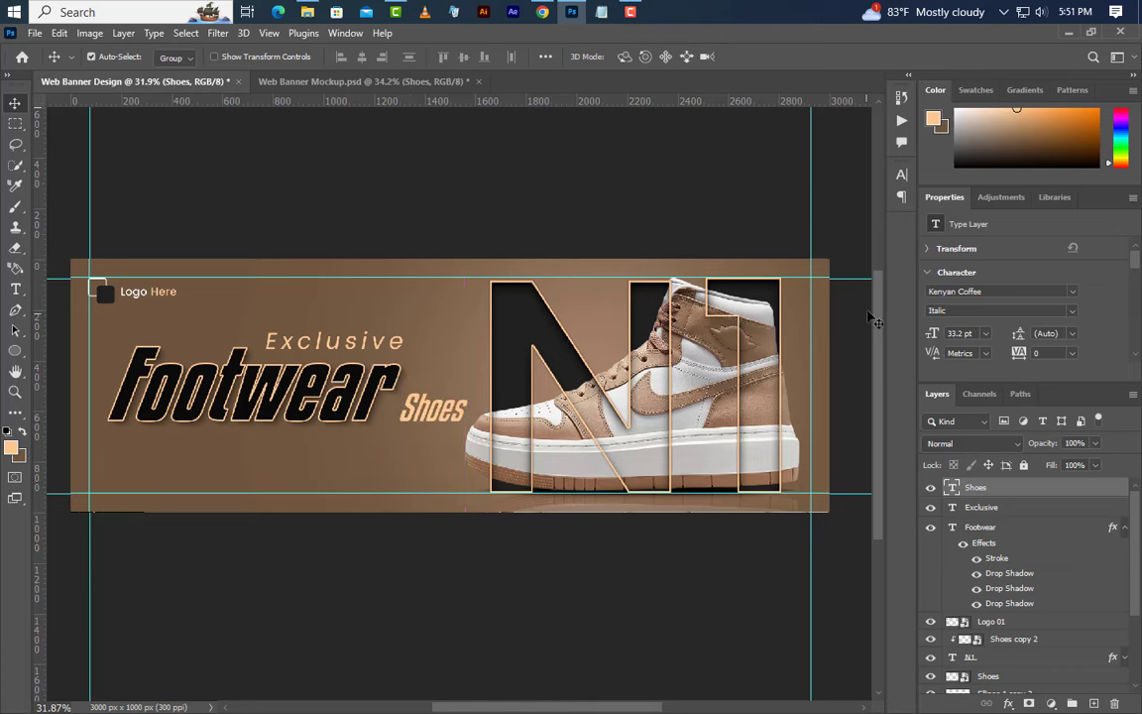
Step: Recolor the Shoes text to white
click(899, 176)
click(852, 266)
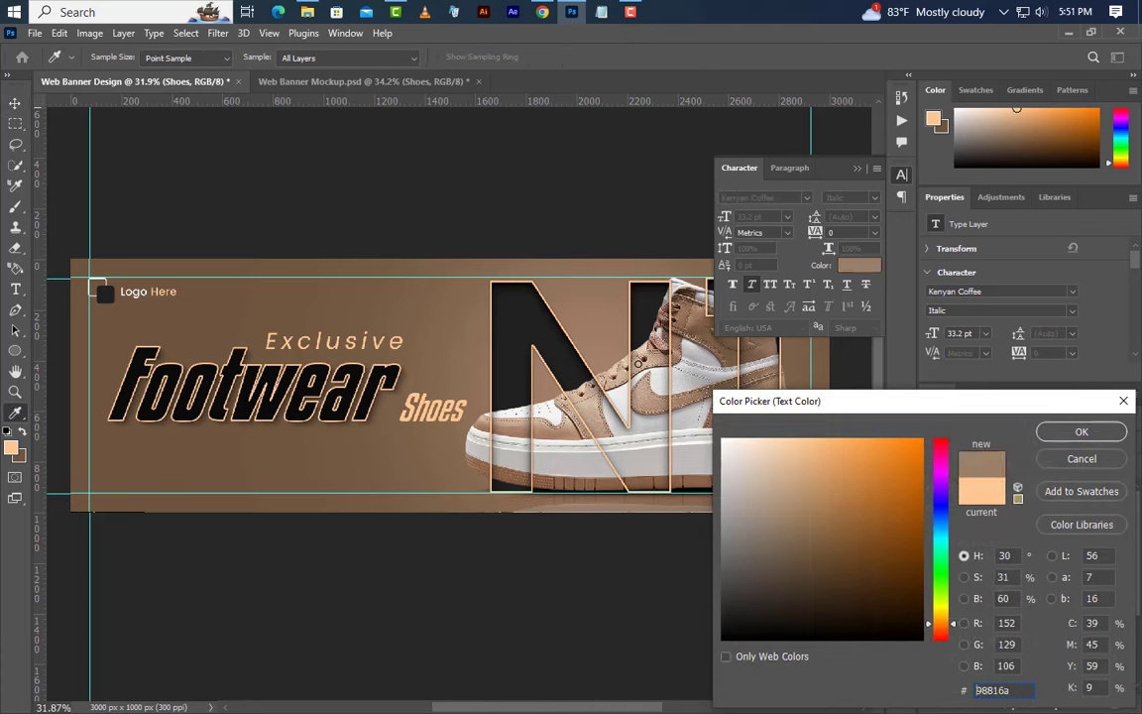
click(724, 440)
click(1082, 431)
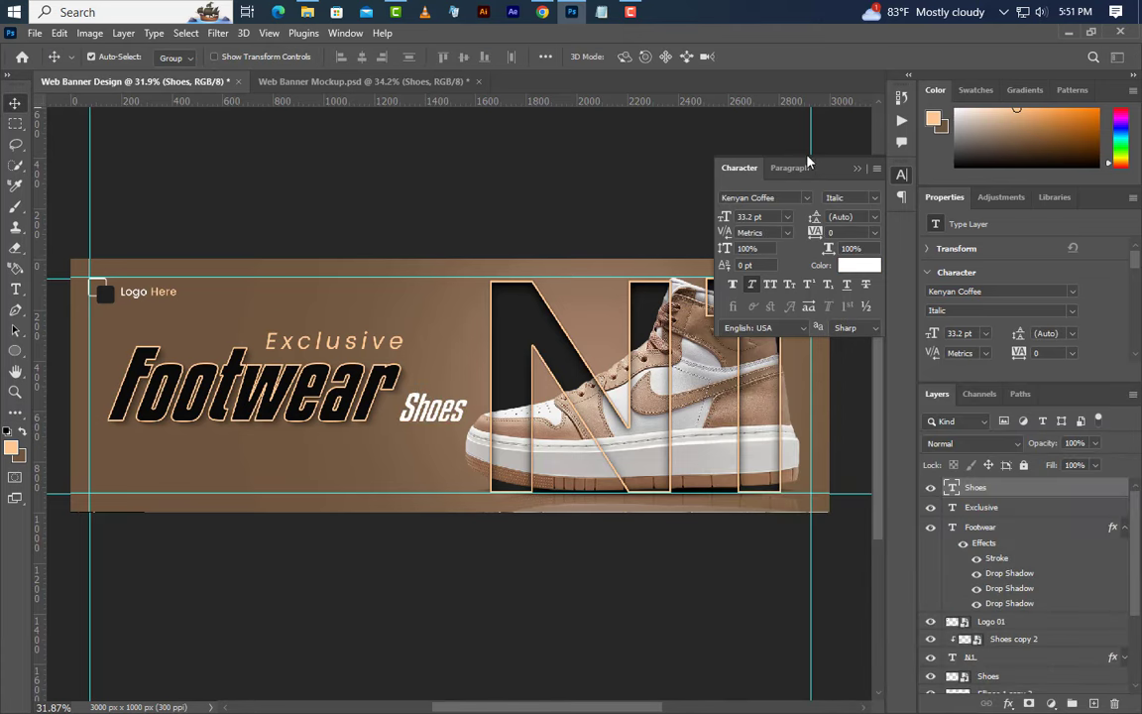
click(858, 168)
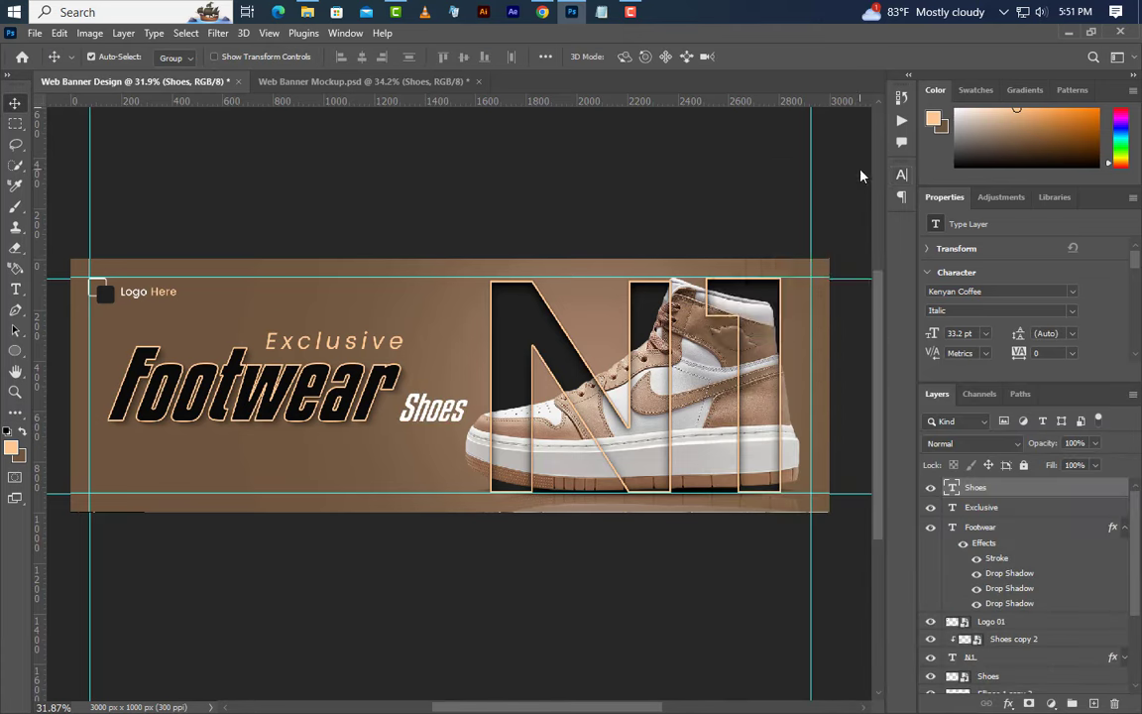
Step: Add the text "Buy One Get One Free" as a new type layer below the Footwear headline, near the lower guide
click(15, 289)
click(106, 482)
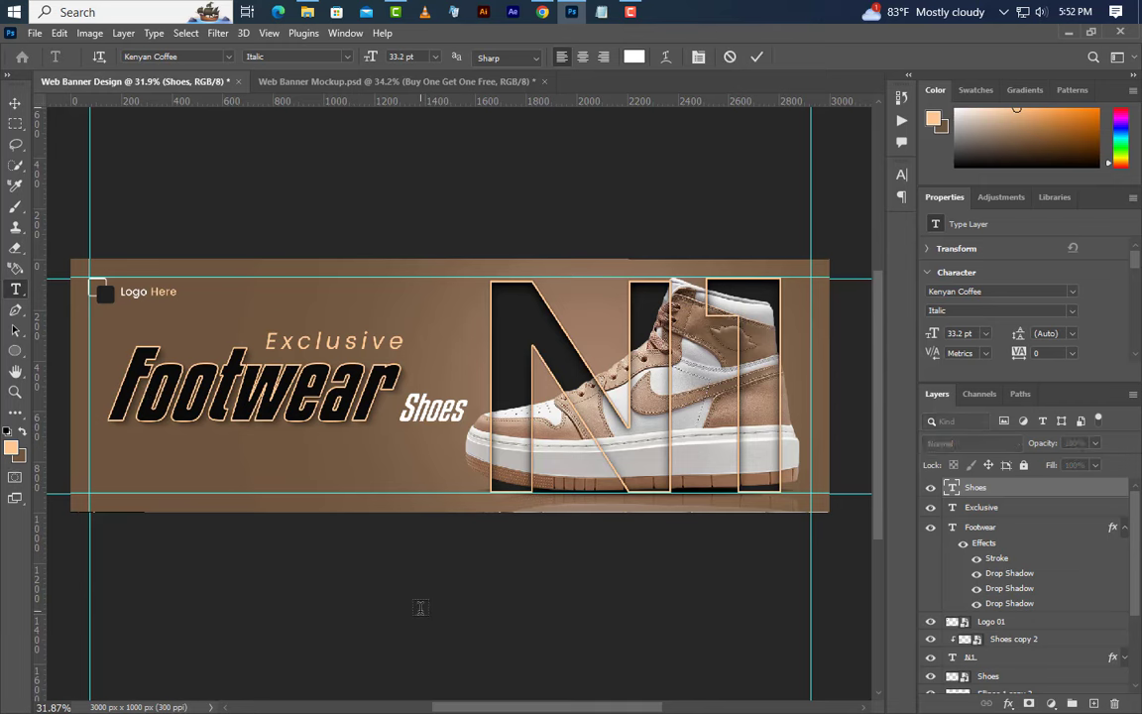
text(Buy One Get One Free)
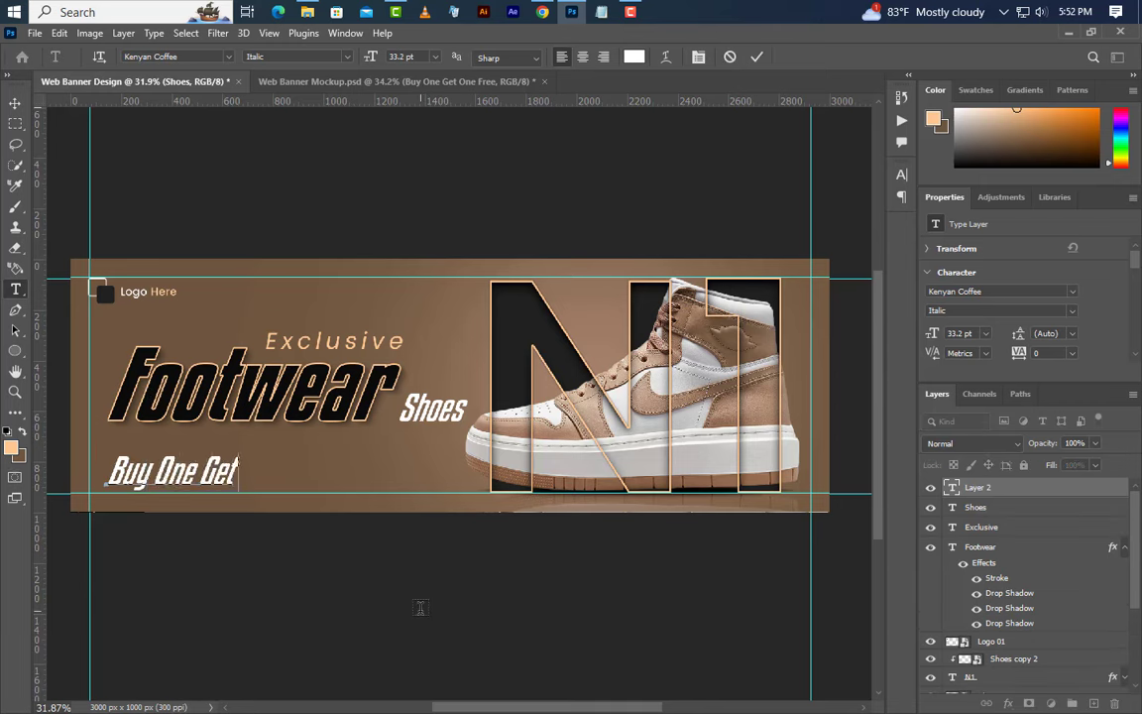
click(757, 57)
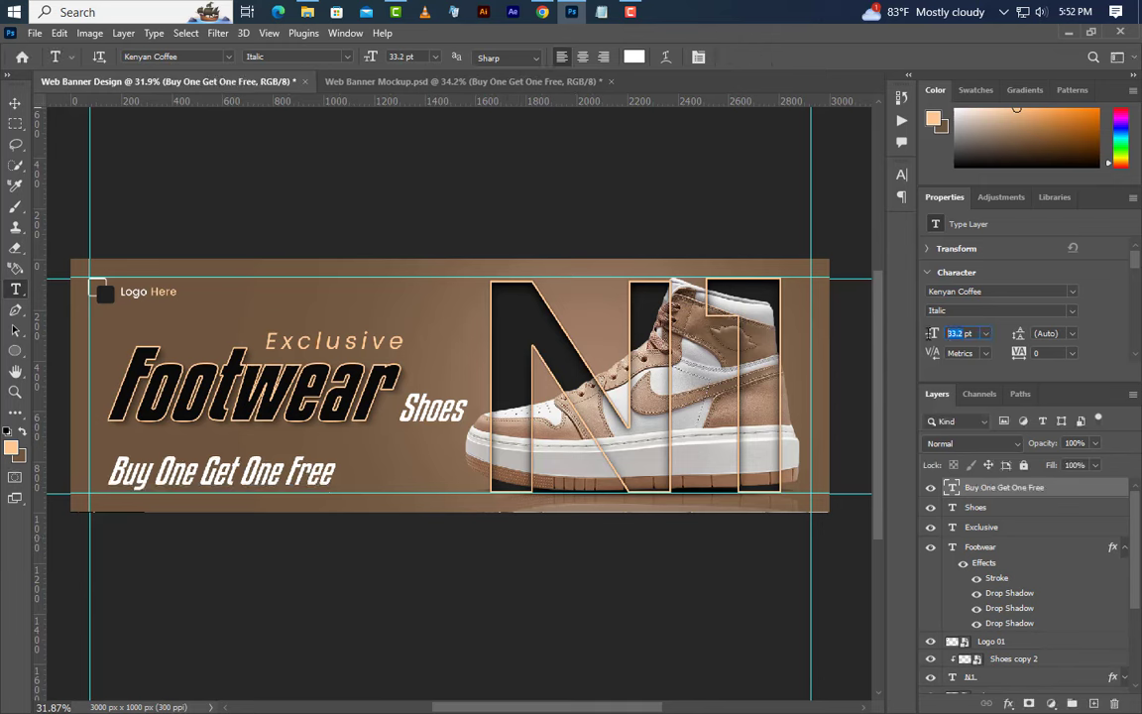
Step: Set the Buy One Get One Free text's font size to 12.15 pt and its tracking to 500
text(12.15)
key(Return)
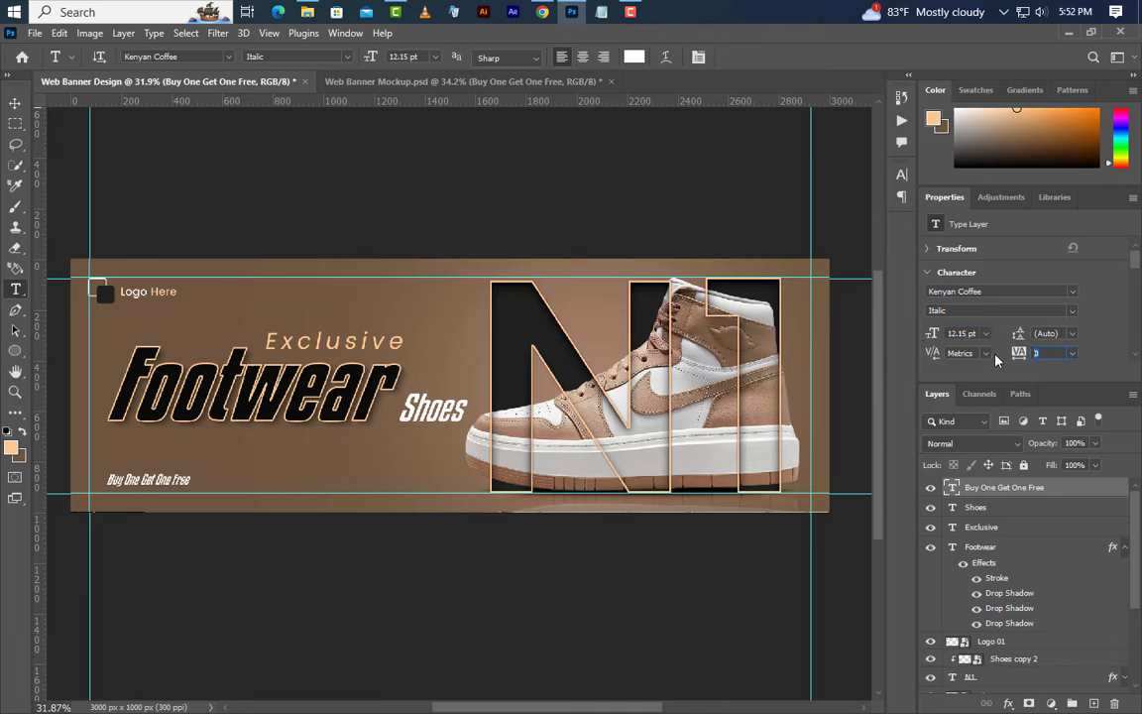
text(500)
key(Return)
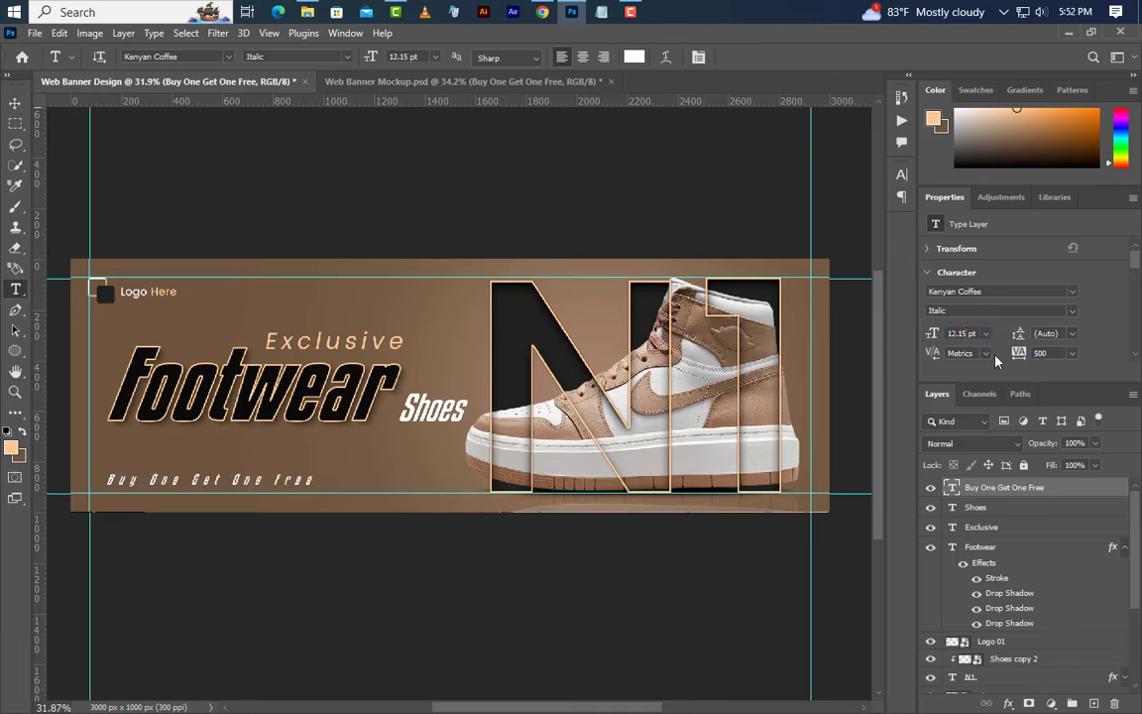
Step: Change the Buy One Get One Free text's font to Poppins Regular and move it up directly beneath the Footwear headline
click(1072, 291)
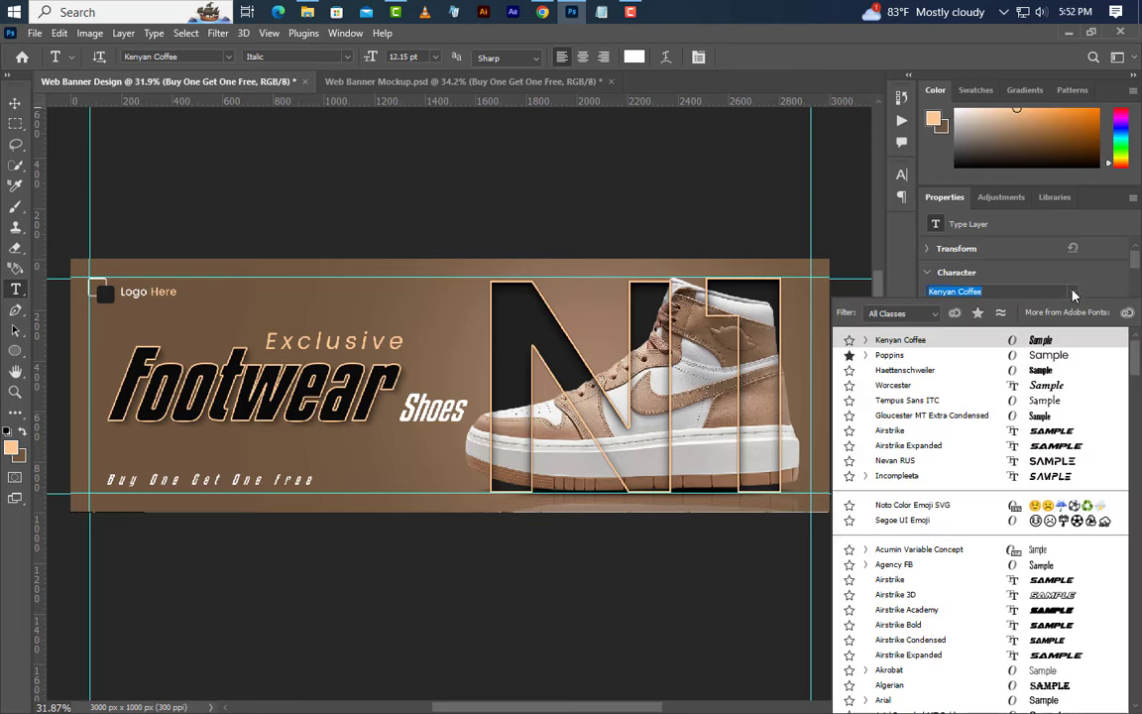
click(902, 287)
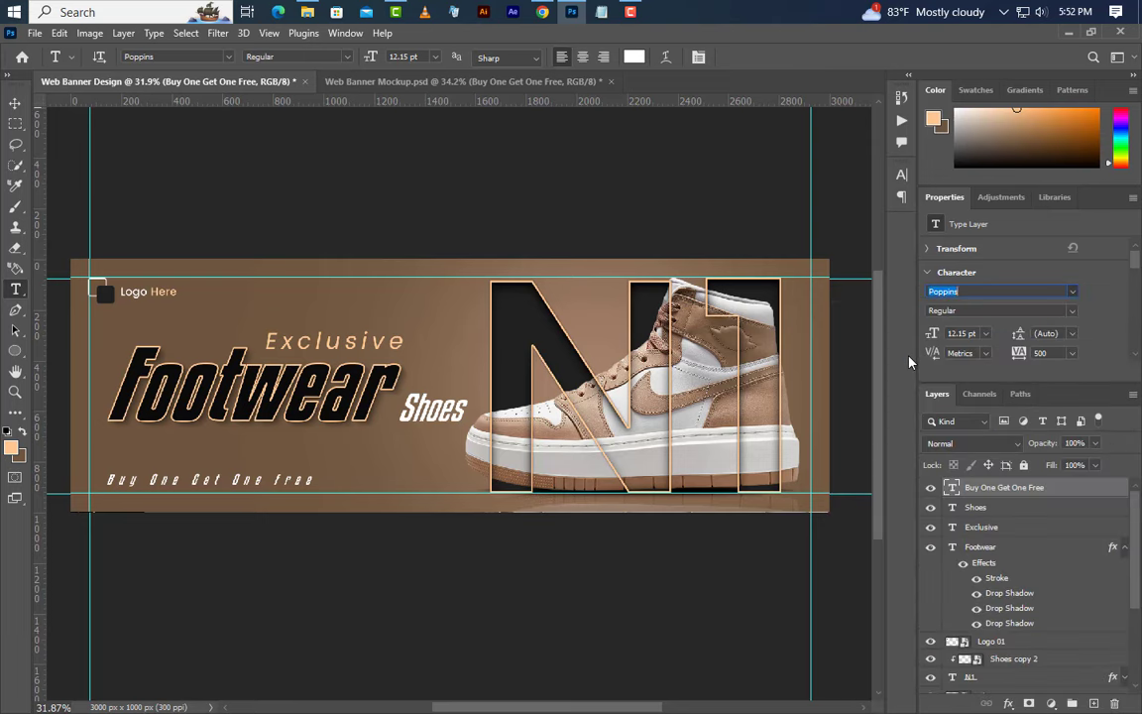
key(Return)
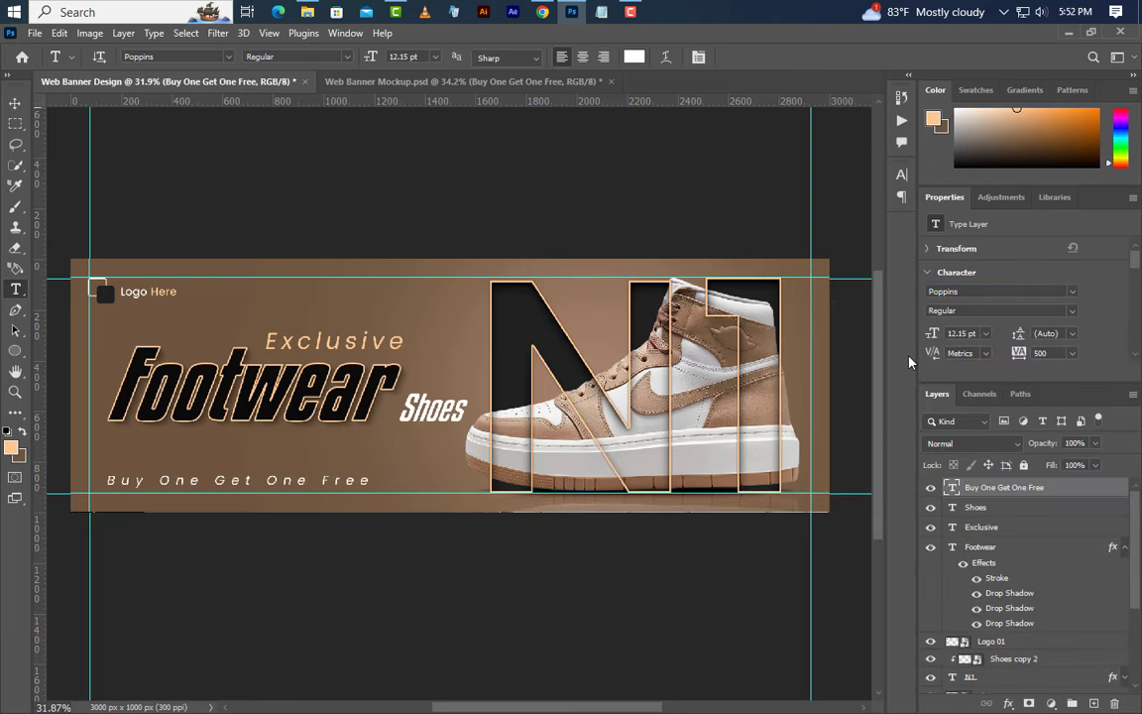
click(15, 103)
drag(246, 481, 248, 440)
Step: Draw a peach rectangle shape about 336 × 100 px beneath the Buy One Get One Free line, starting at the left vertical guide
right_click(18, 352)
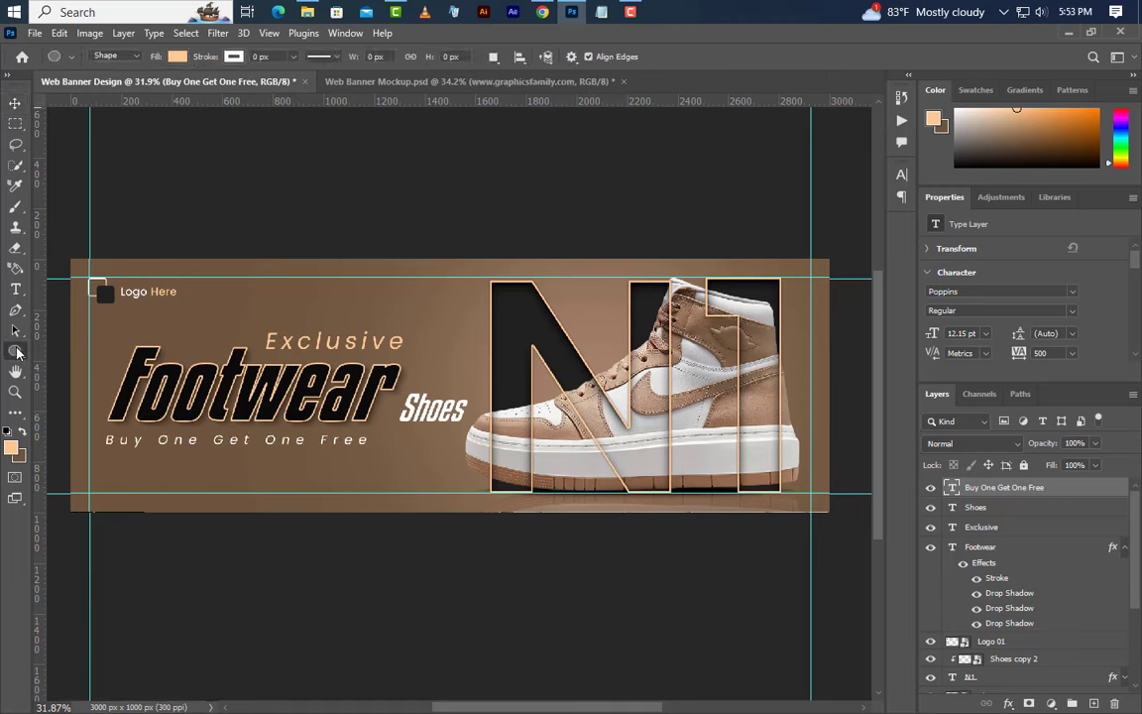
click(57, 353)
drag(88, 454, 174, 478)
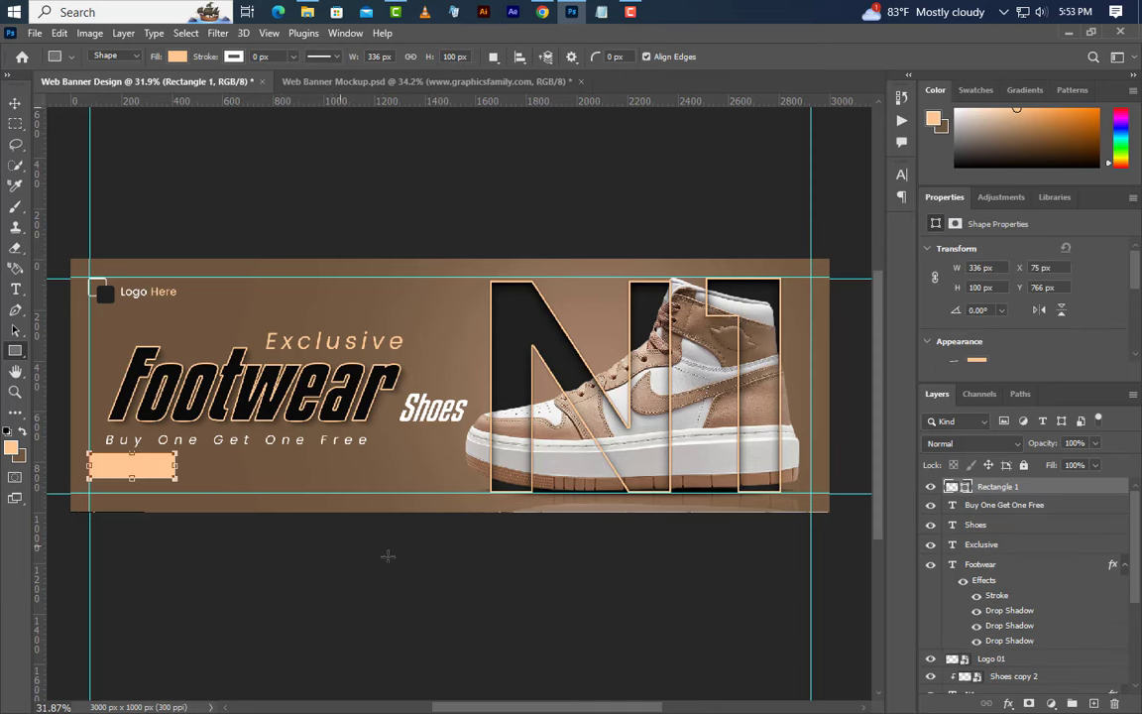
Step: Set the rectangle's width to 285 px and its height to 95 px
click(958, 273)
text(285)
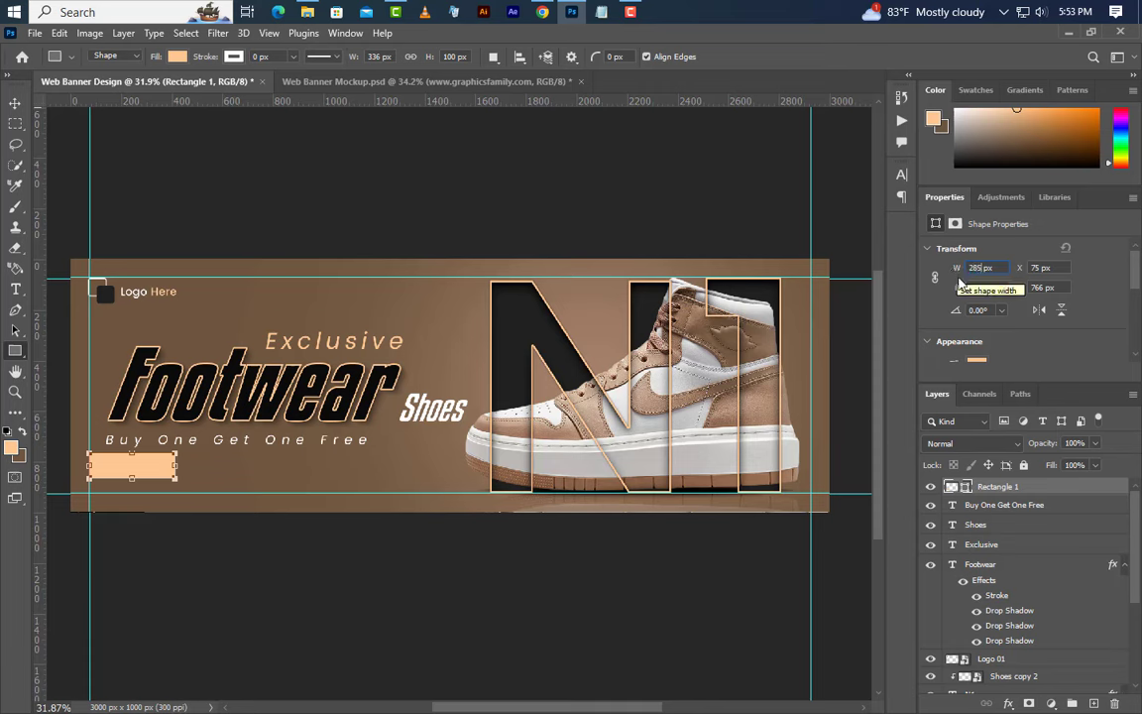
key(Return)
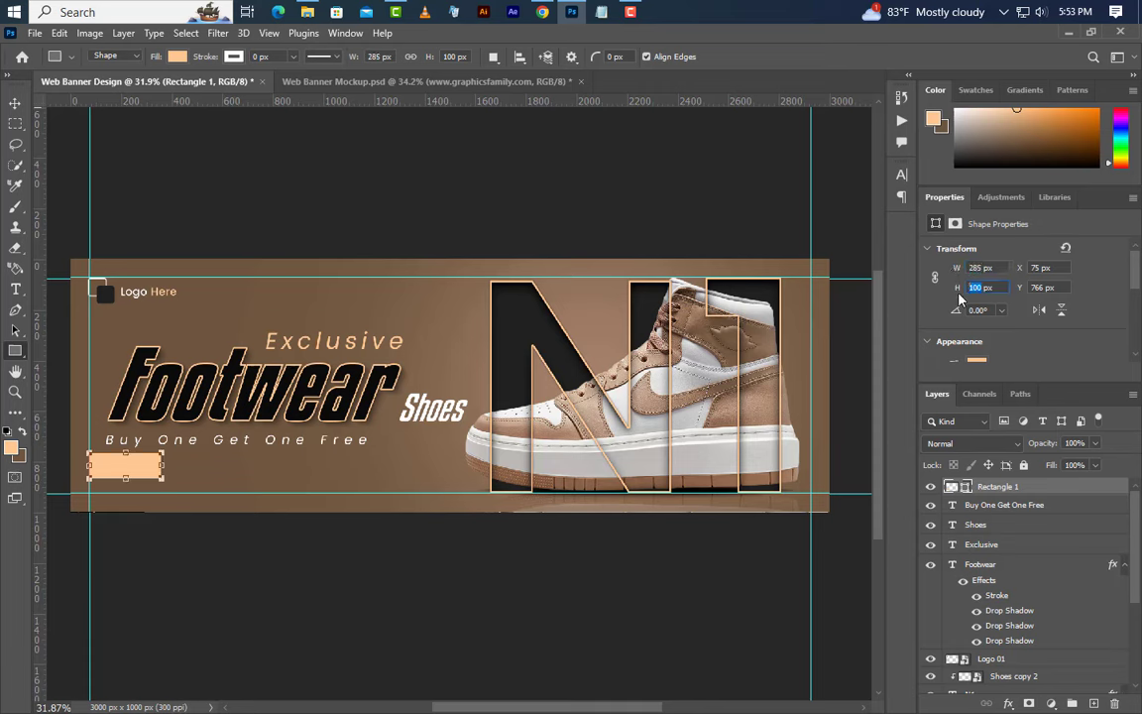
text(95)
key(Return)
Step: Recolor the rectangle to the near-black 0b0b0b sampled from the Footwear lettering
double_click(965, 487)
click(246, 367)
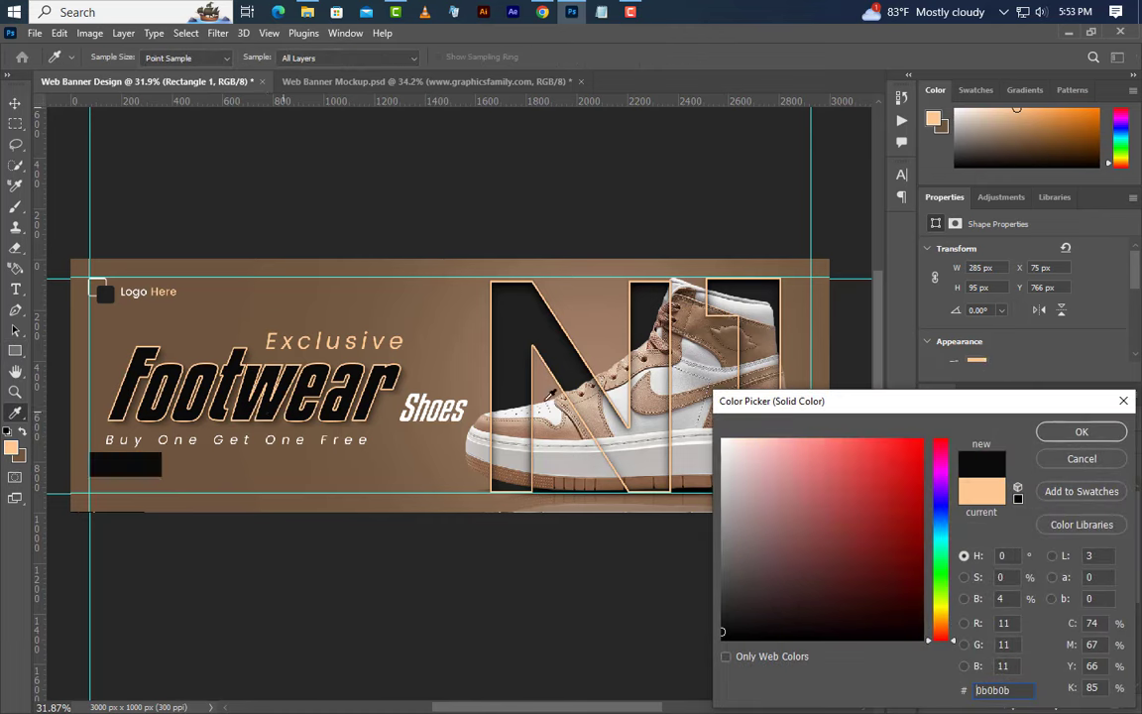
click(1081, 431)
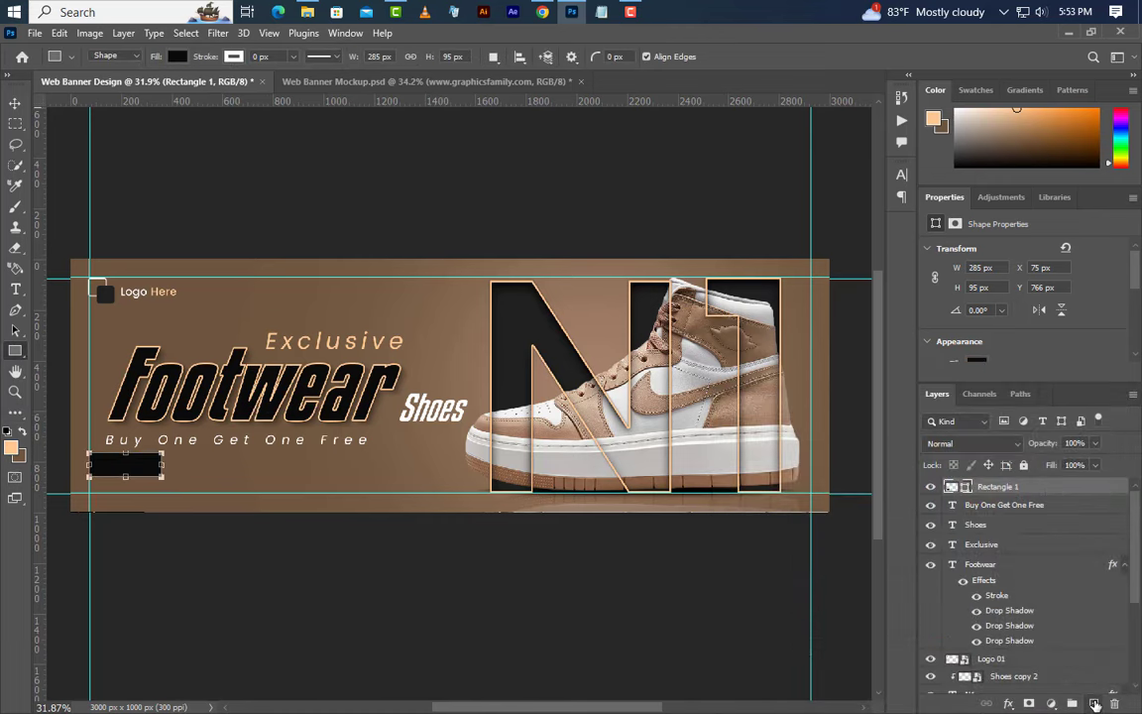
Step: Add the text "Order Now" as a new type layer over the black rectangle
click(15, 288)
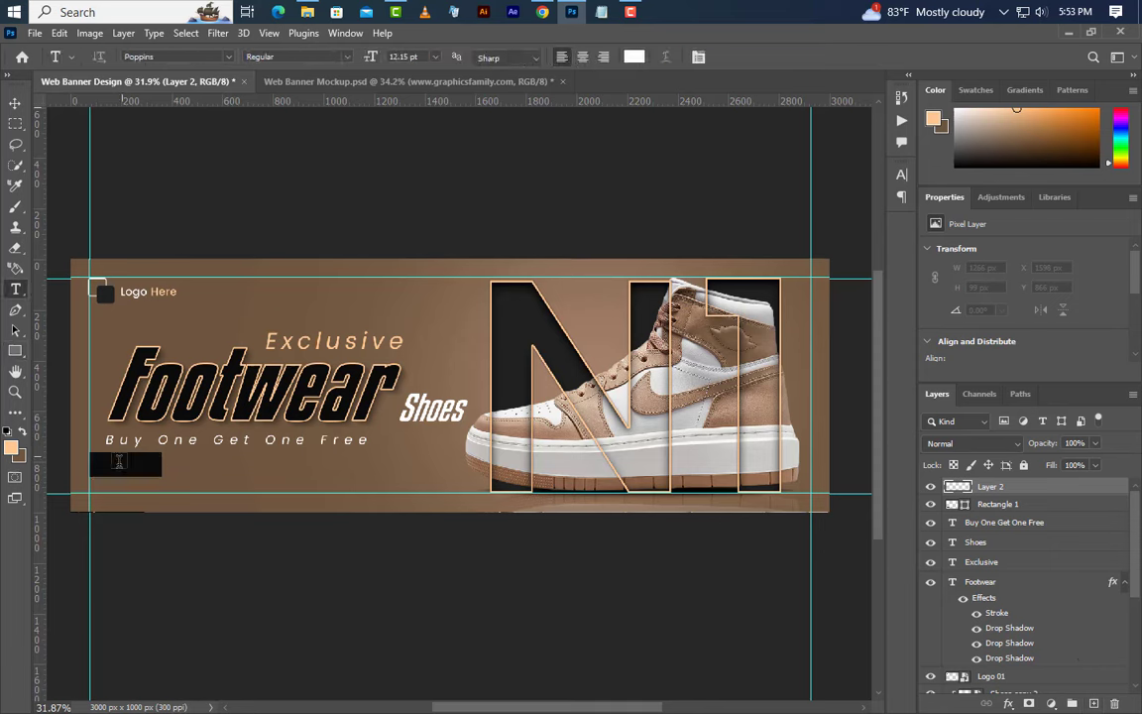
click(96, 468)
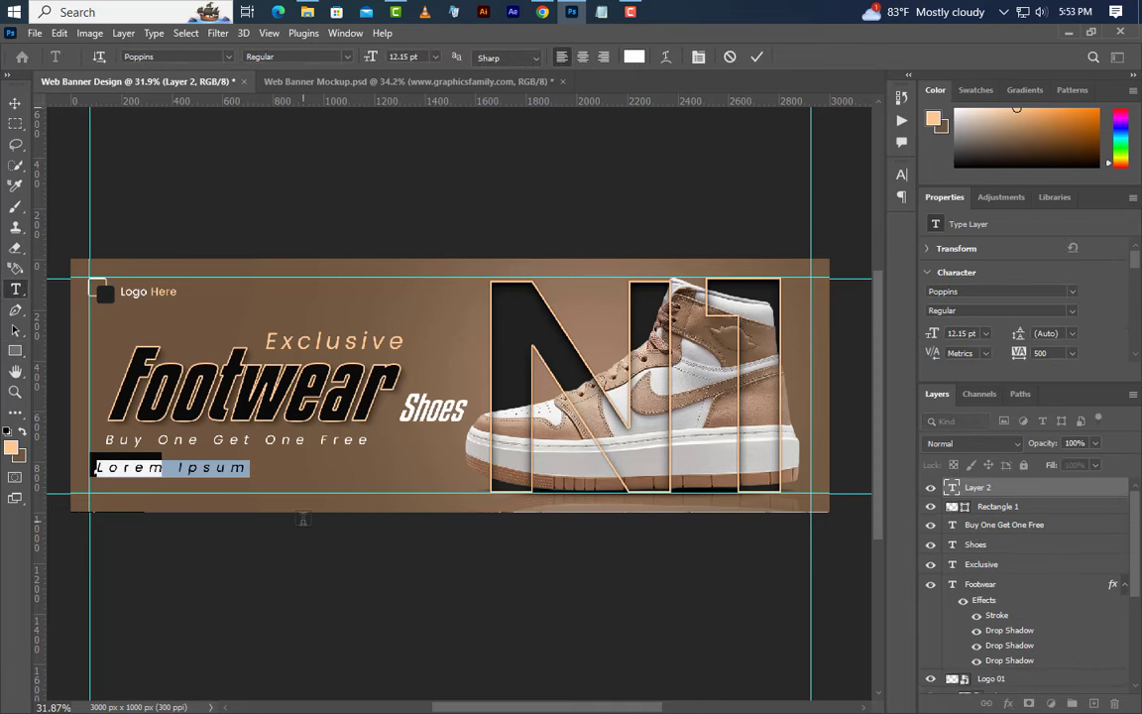
text(Order Now)
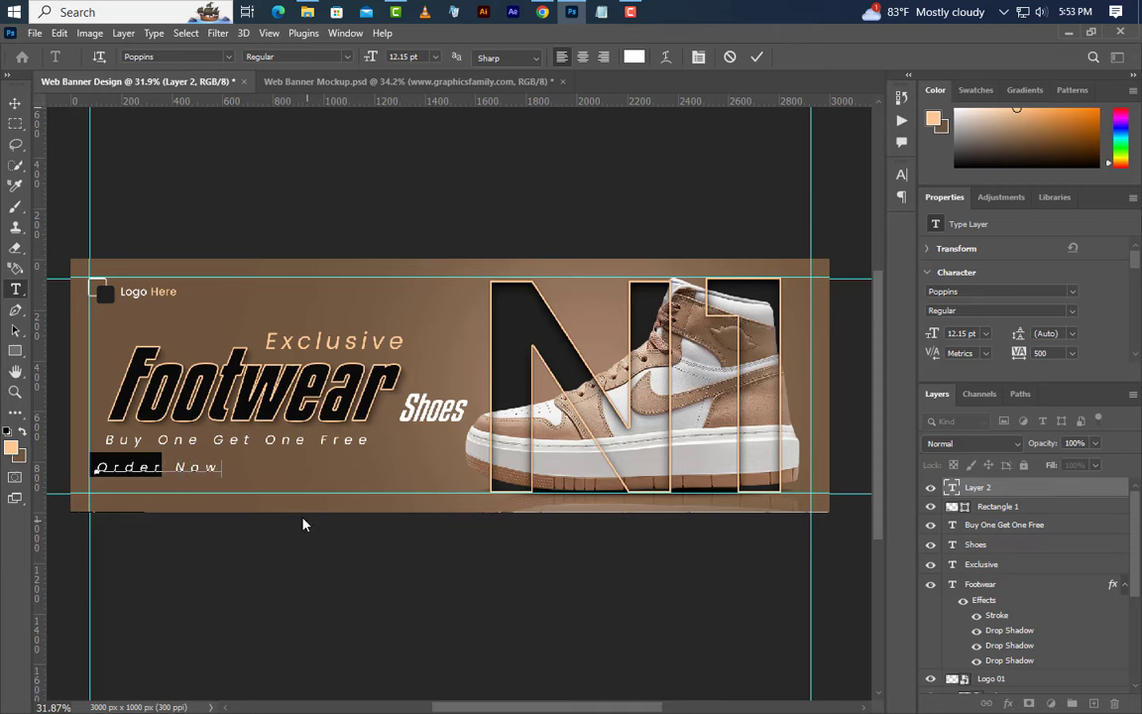
click(757, 58)
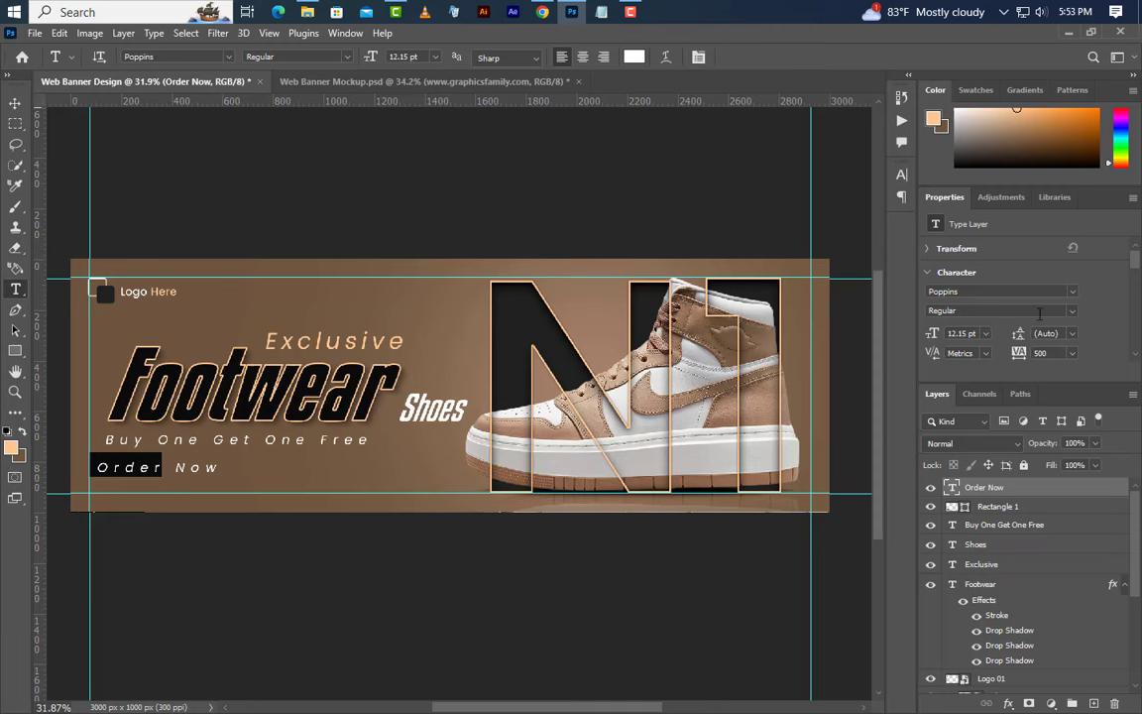
Step: Set the Order Now text to Poppins SemiBold at 10 pt with a tracking of 0
click(1039, 313)
click(974, 339)
click(961, 334)
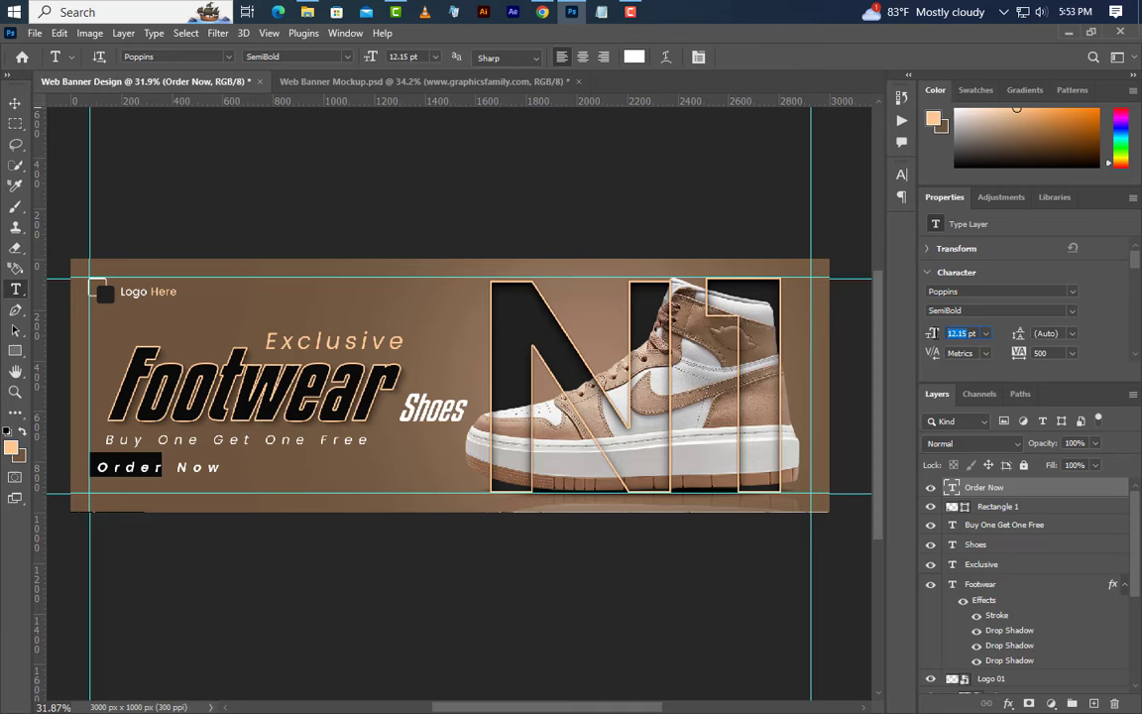
text(10)
click(1020, 354)
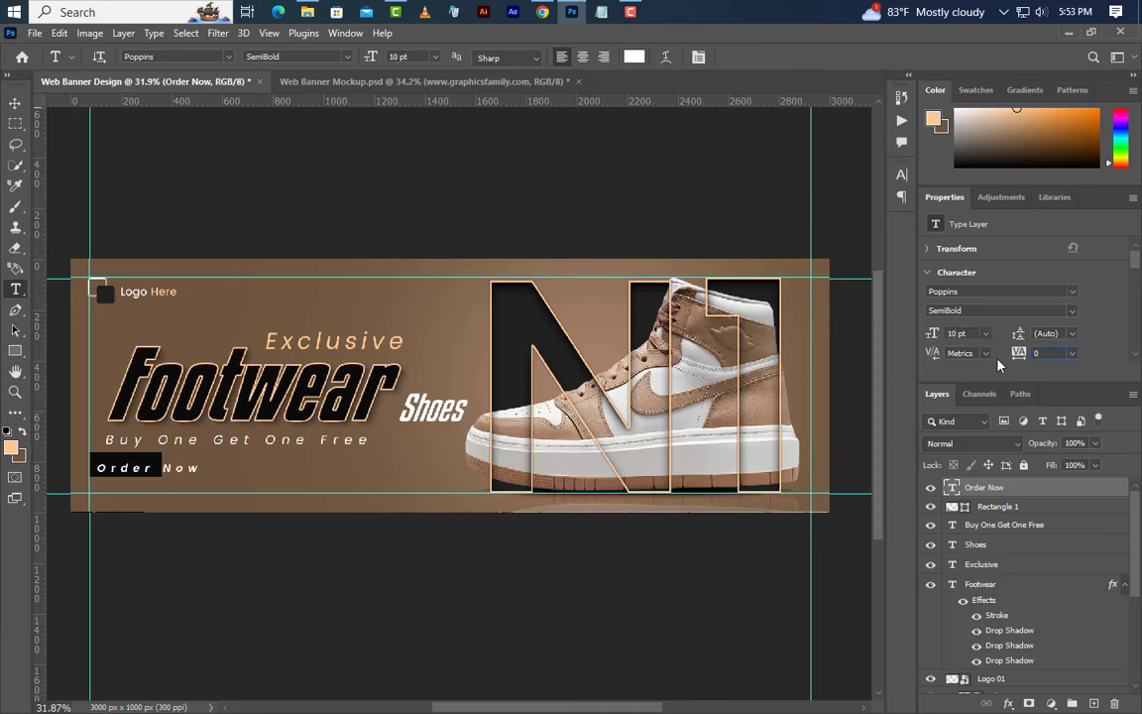
text(0)
key(Return)
Step: Turn off faux italic for the Order Now text and recolor it to the peach foreground color fec791
click(901, 174)
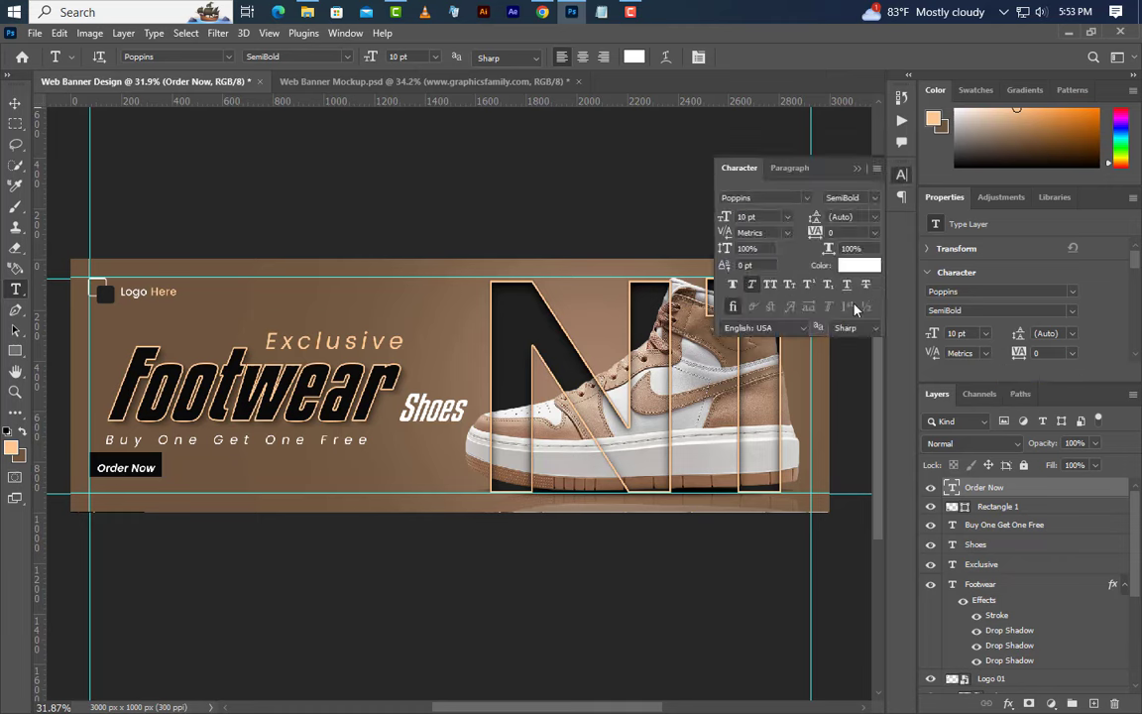
click(753, 289)
click(857, 267)
click(8, 448)
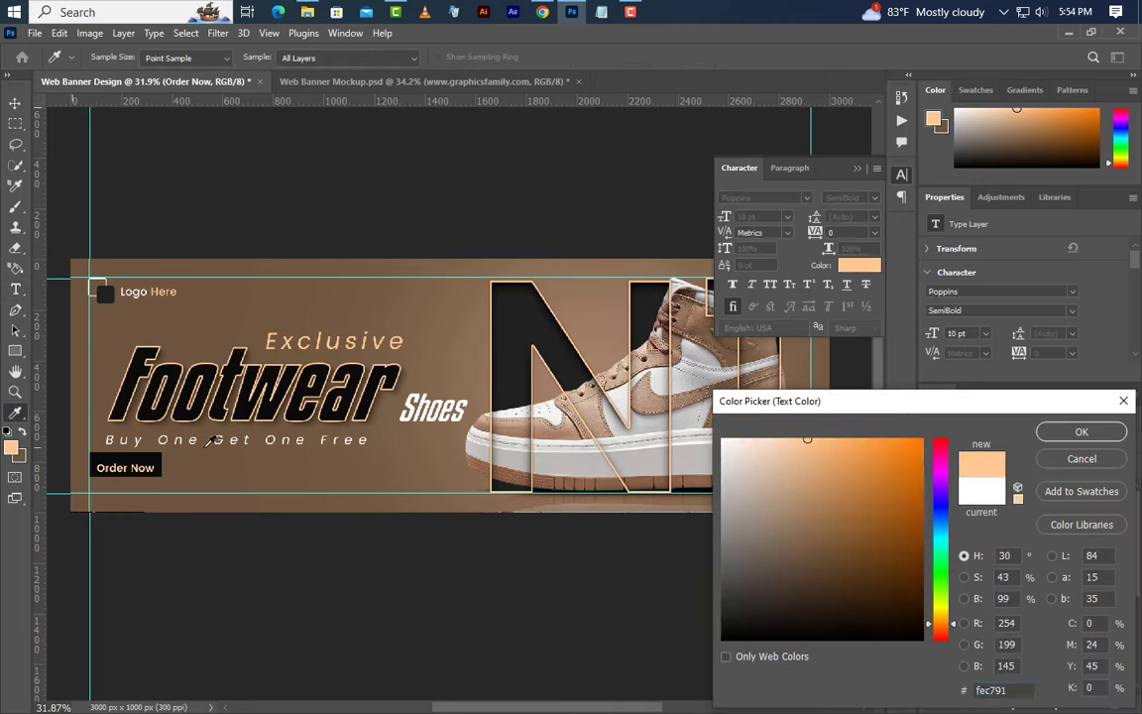
click(1092, 435)
click(860, 170)
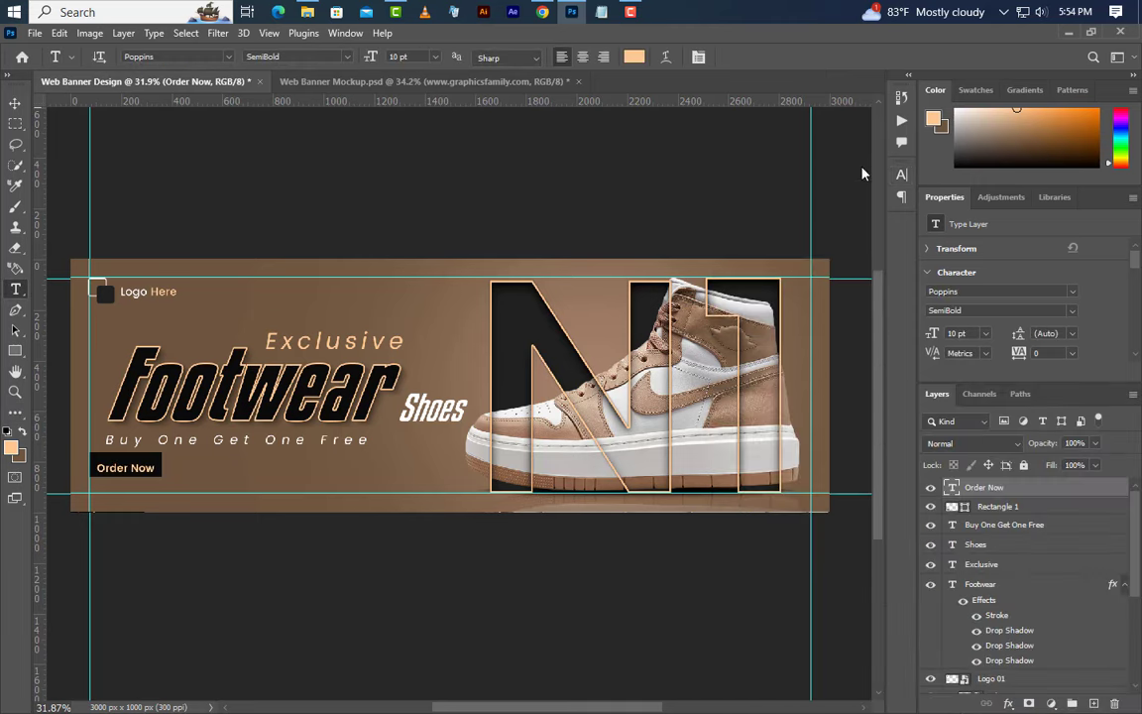
Step: Centre the Order Now text vertically within the black rectangle, then deselect
ctrl+click(964, 507)
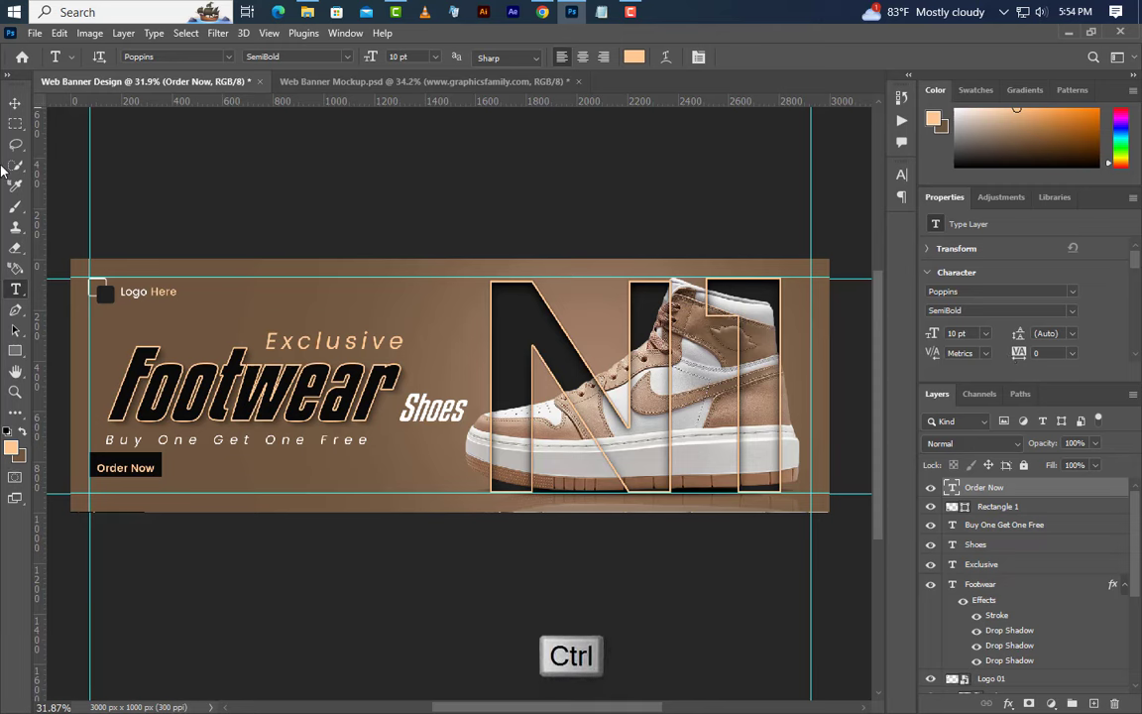
key(v)
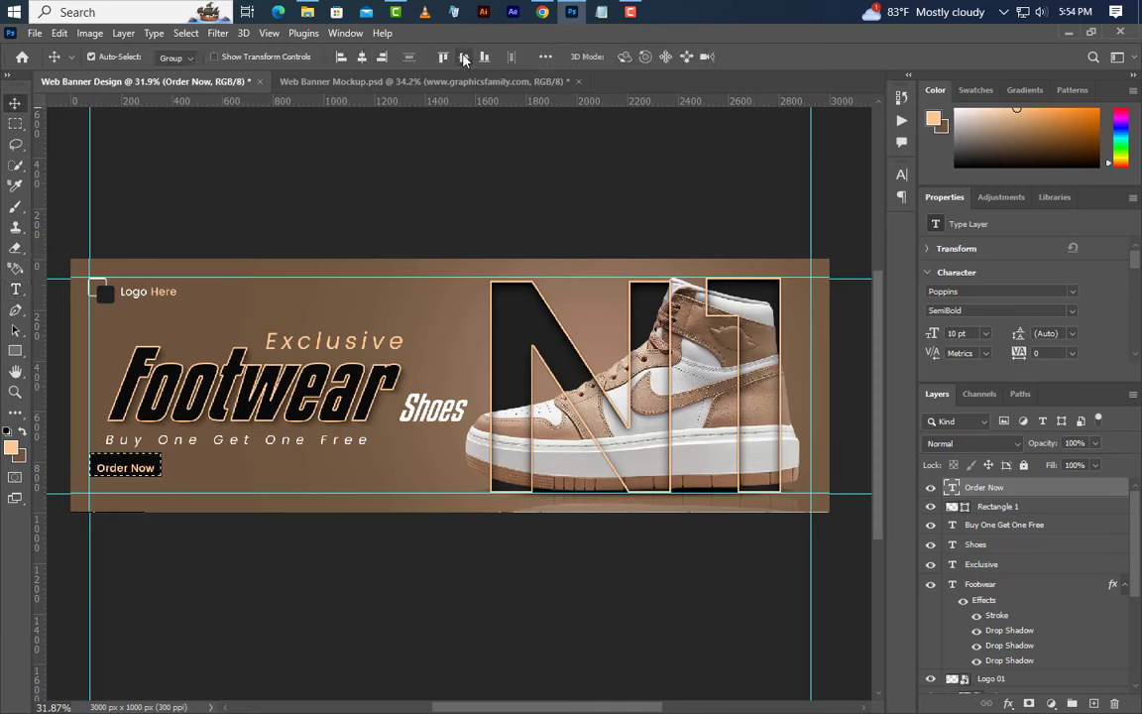
click(463, 59)
click(186, 33)
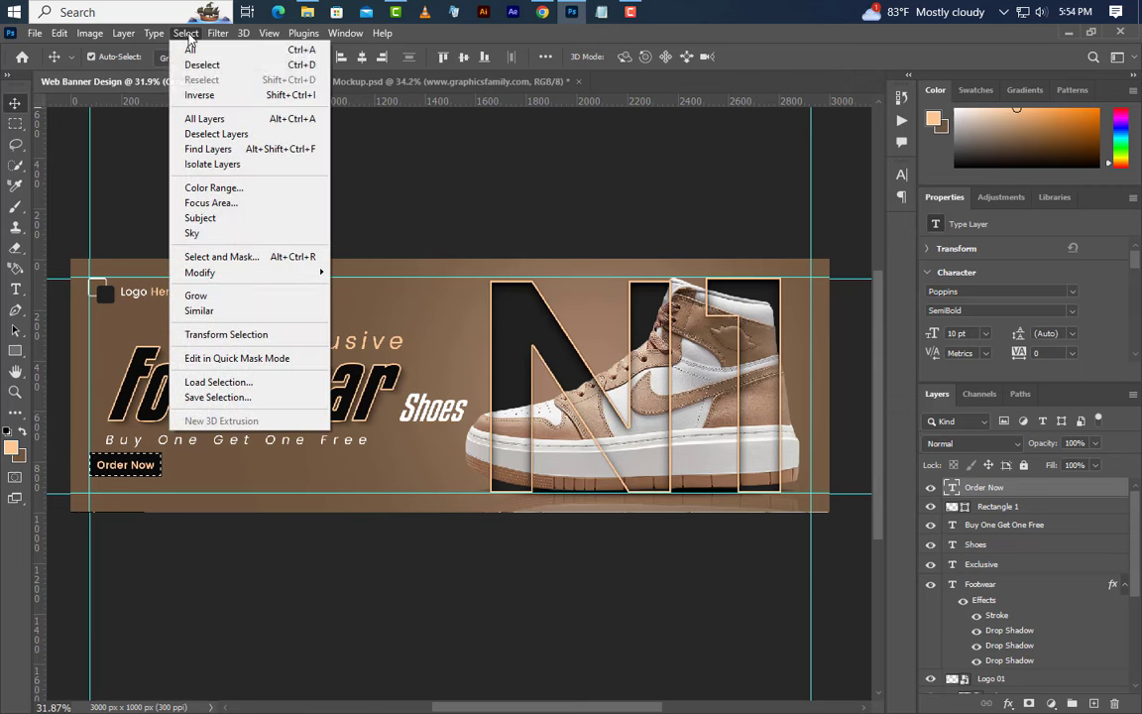
click(192, 66)
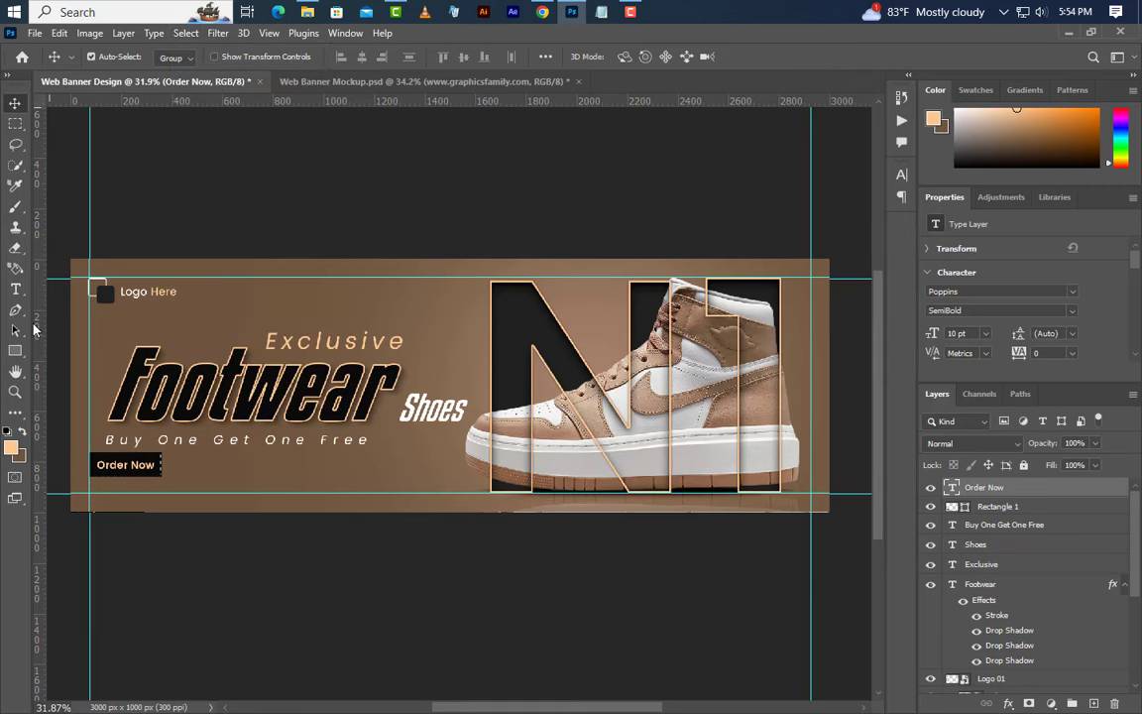
click(17, 288)
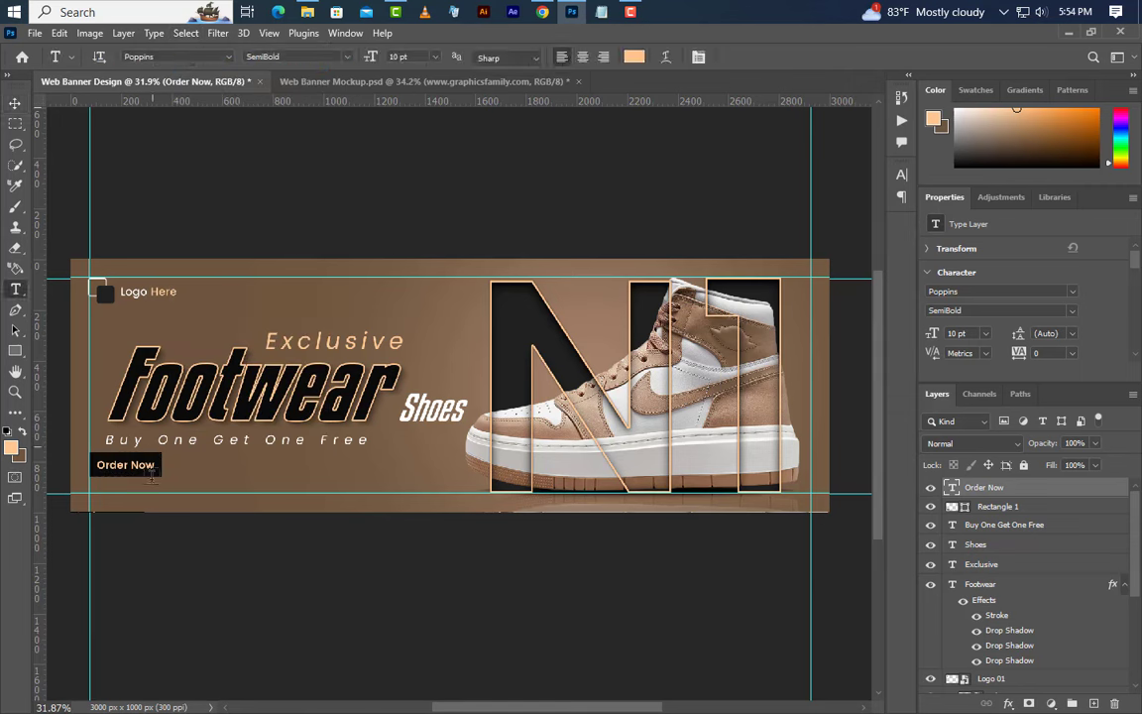
click(89, 502)
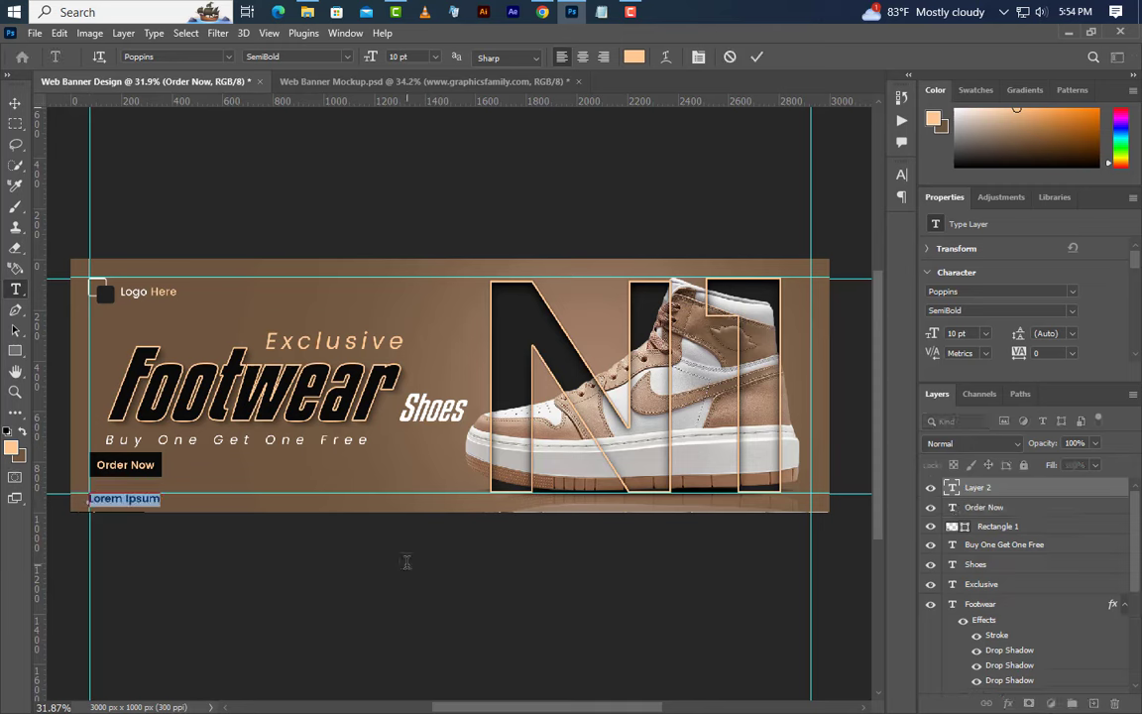
text(www.graphicsfamily.com)
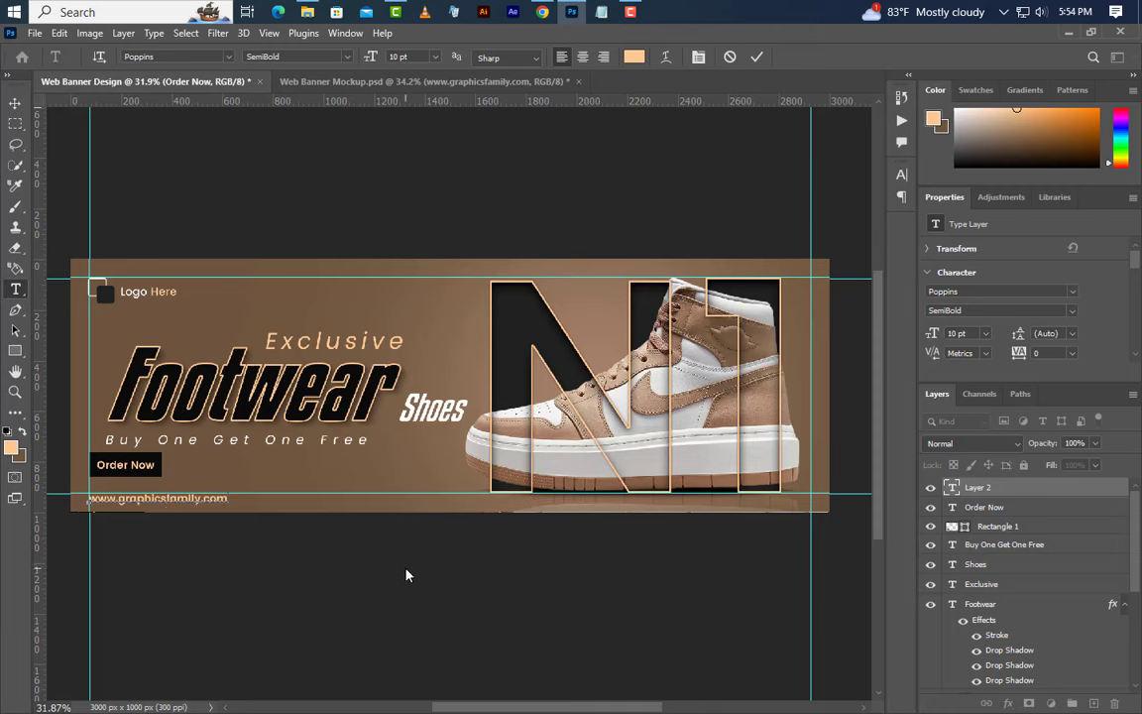
click(760, 60)
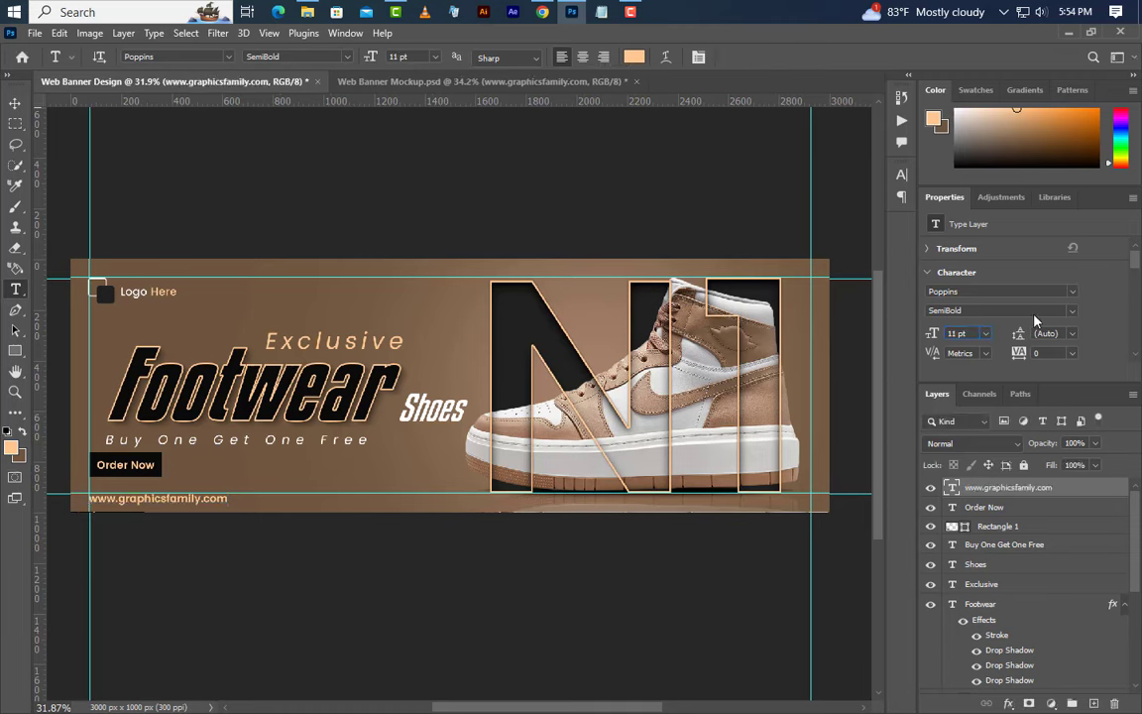
Step: Set the website text to Poppins Regular at 11 pt and recolor it to white ffffff
click(1001, 310)
click(877, 305)
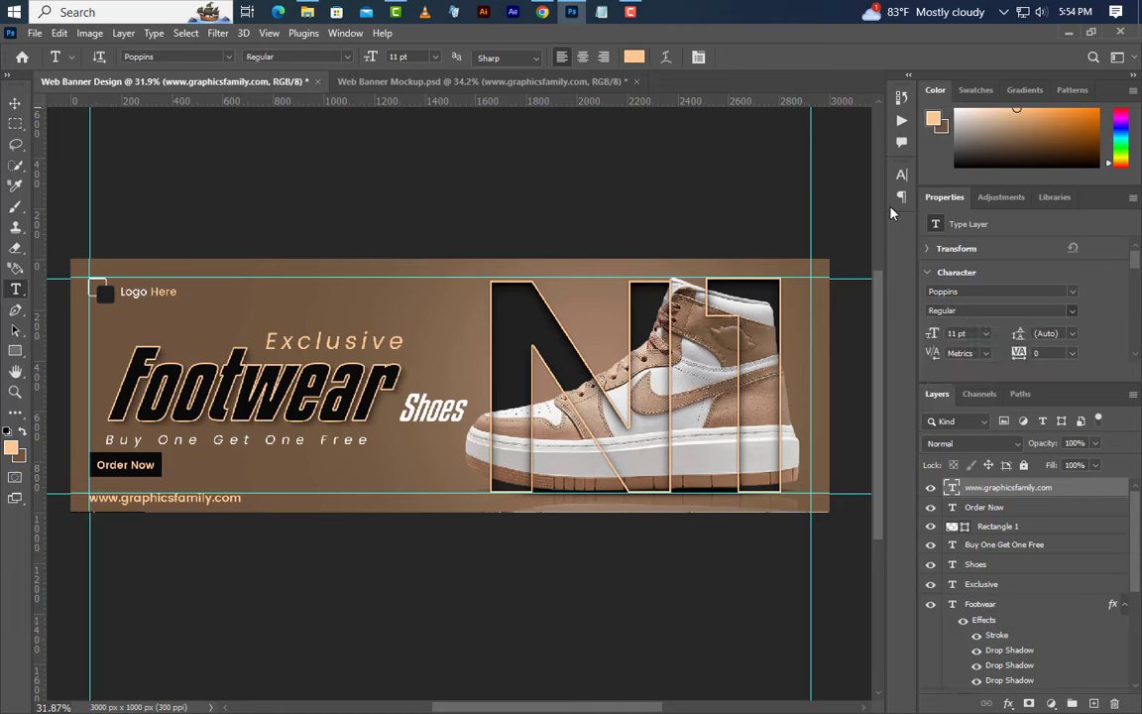
click(901, 175)
click(858, 265)
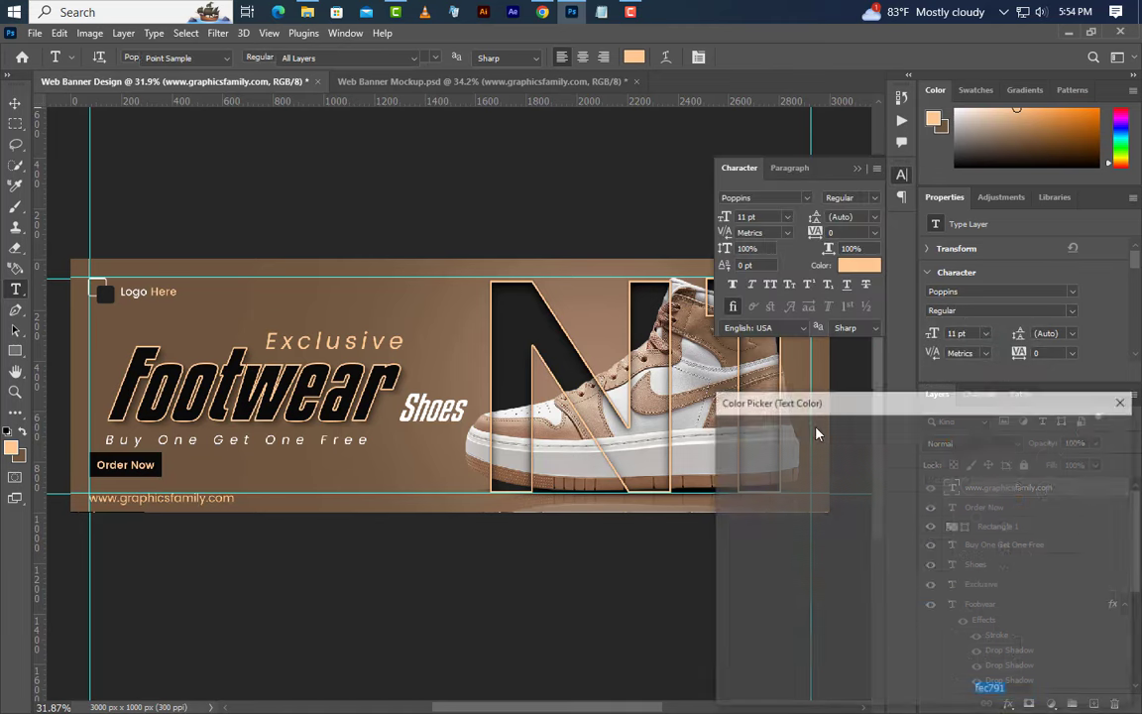
text(ffffff)
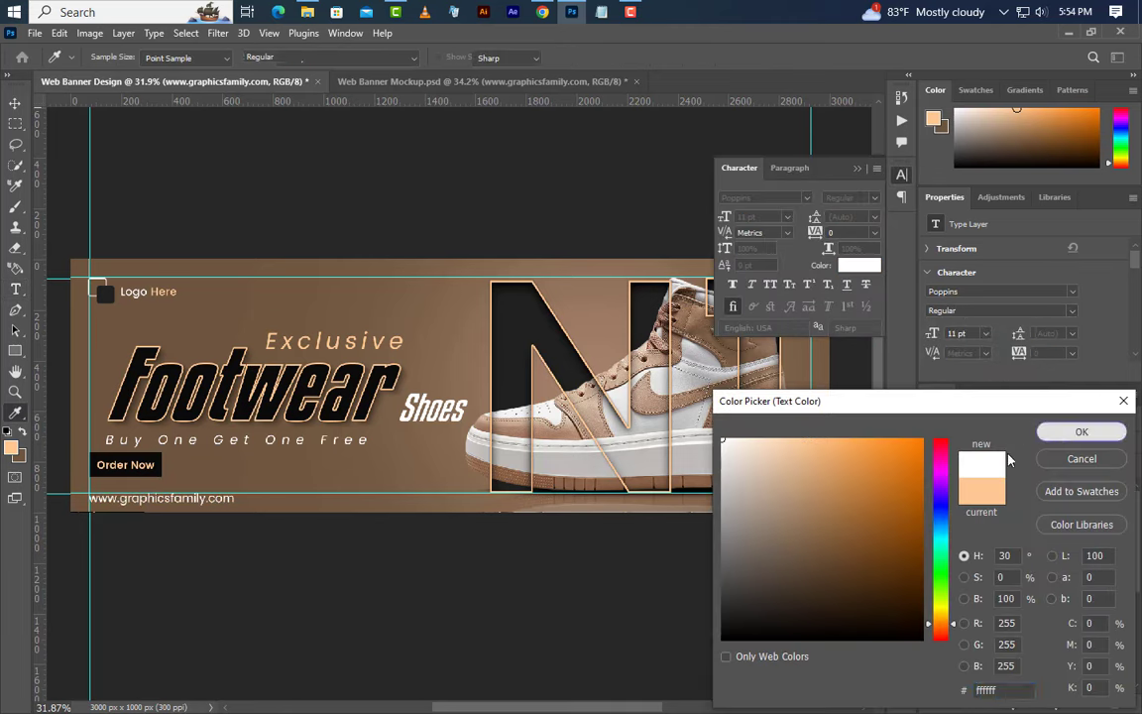
click(1080, 431)
Step: Nudge the website text up so it sits at the lower margin guide
key(v)
key(Up)
key(Up)
key(Up)
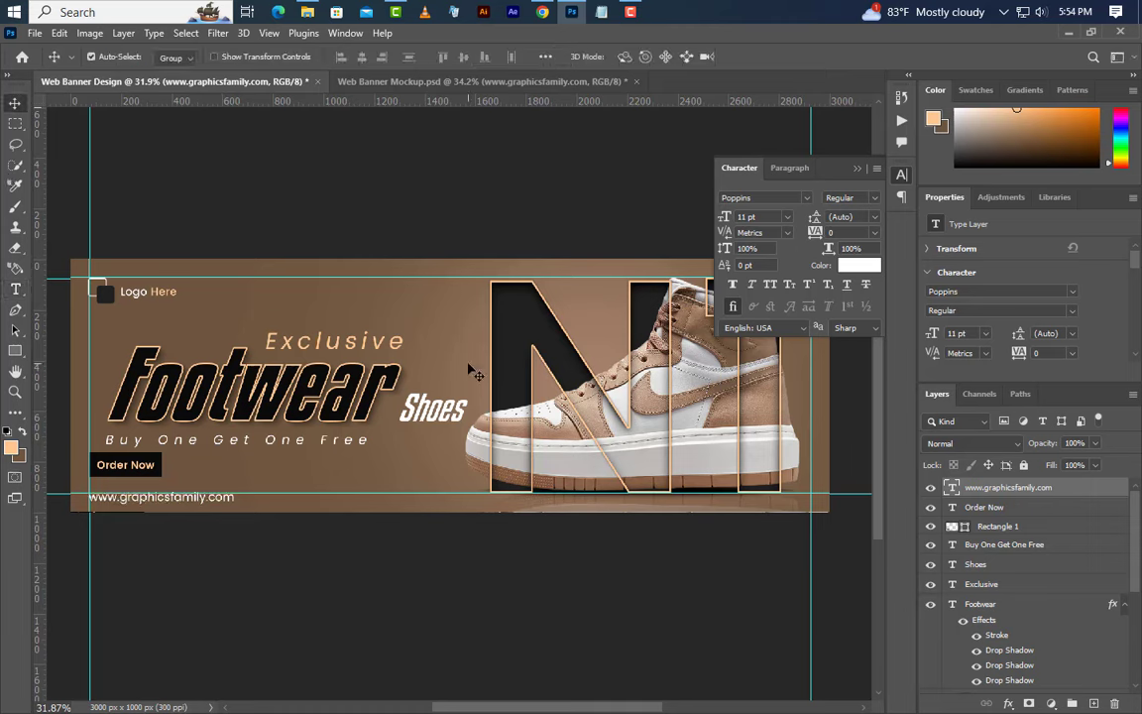
key(shift+Up)
key(shift+Up)
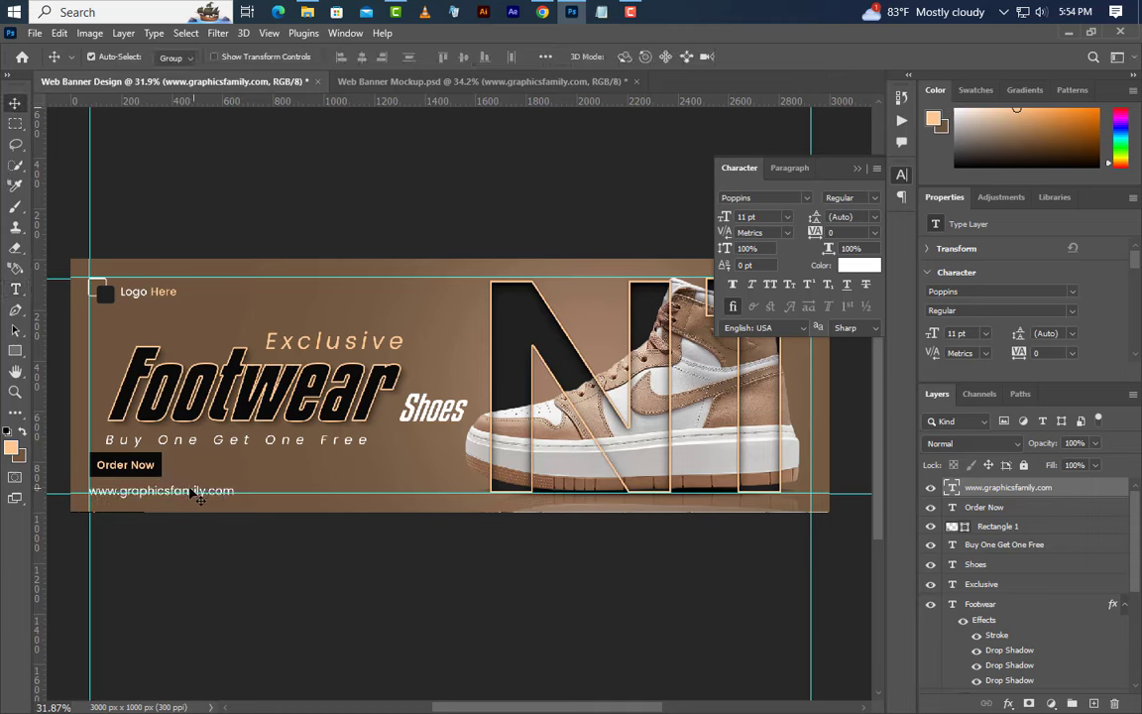
Step: Duplicate the website text to its right, replace the copy with a placeholder e-mail address and widen the gap between them
drag(176, 495, 464, 517)
key(t)
text(example@gmail.com)
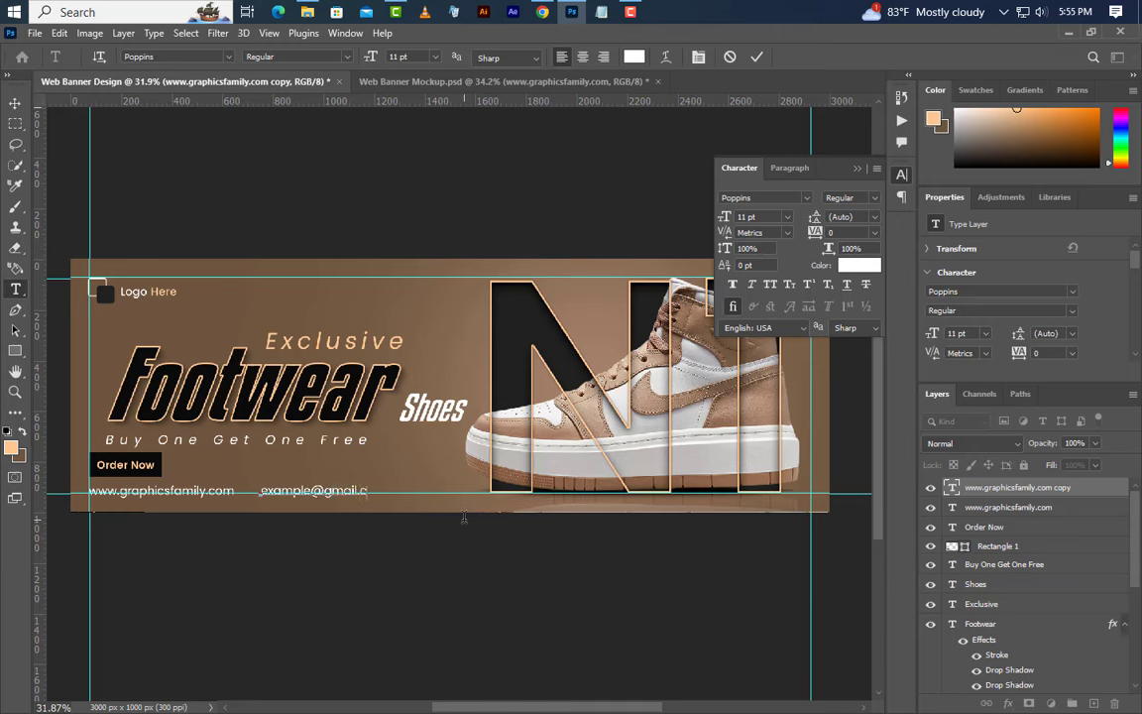
click(755, 63)
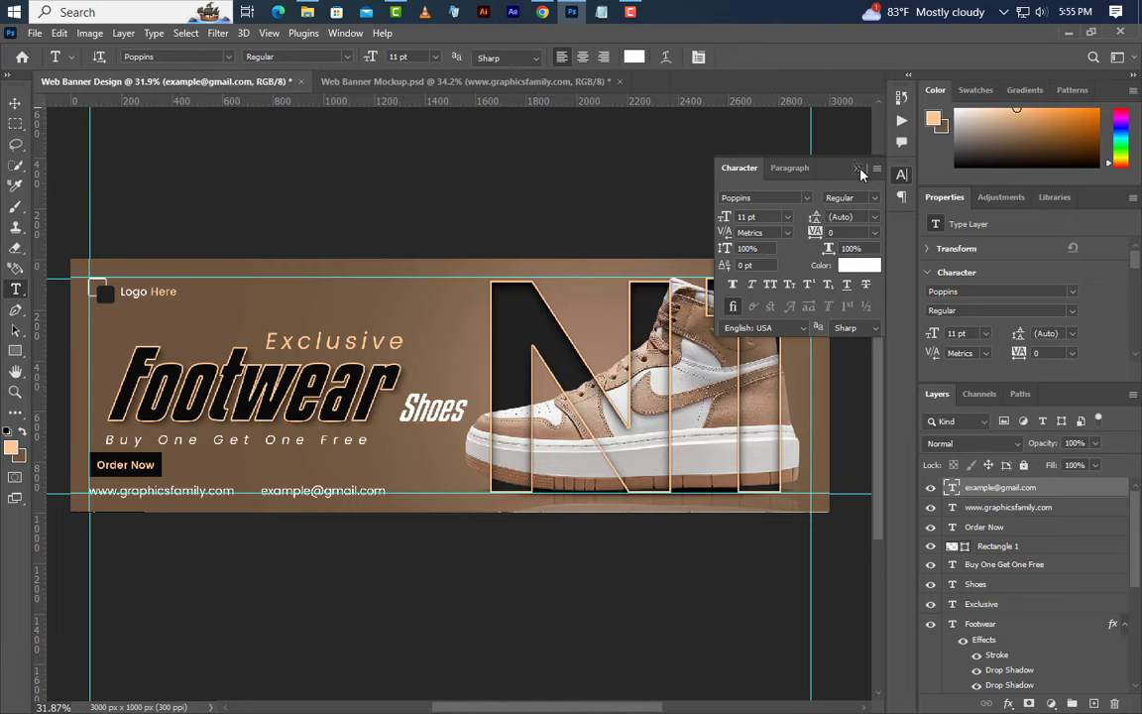
click(859, 169)
key(v)
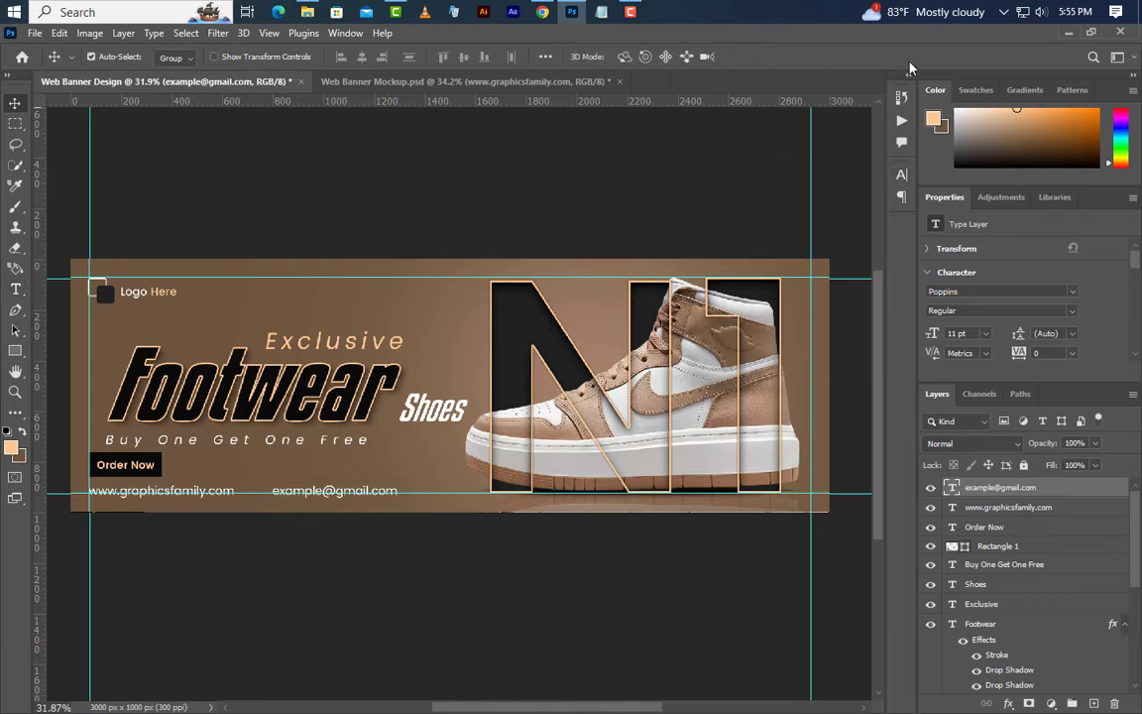
Step: Place the instagram png, Twitter Png and Youtube Png files from the icon folder into the banner
click(1067, 33)
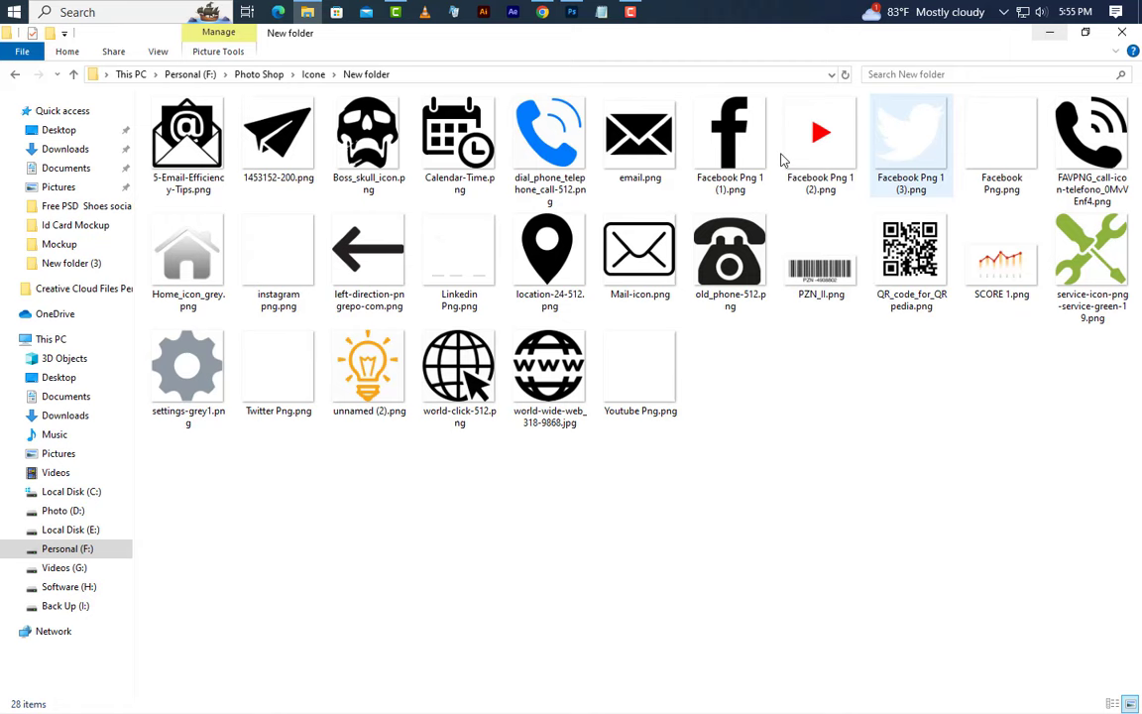
click(279, 273)
ctrl+click(287, 372)
ctrl+click(611, 372)
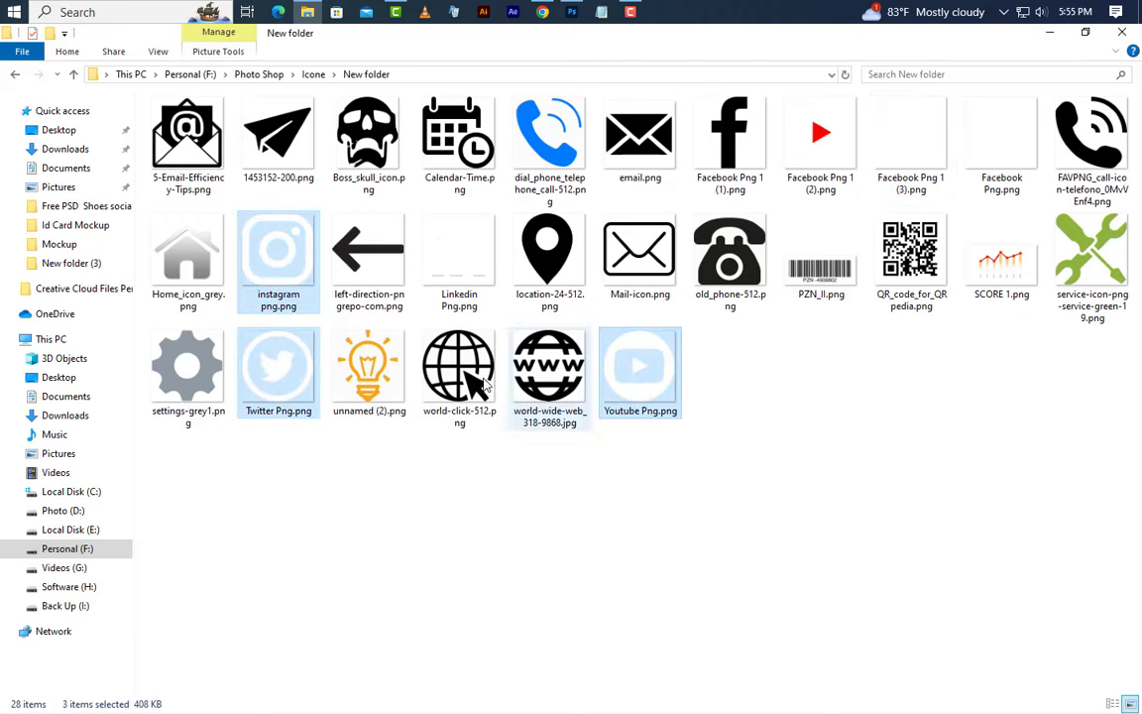
drag(304, 242, 431, 335)
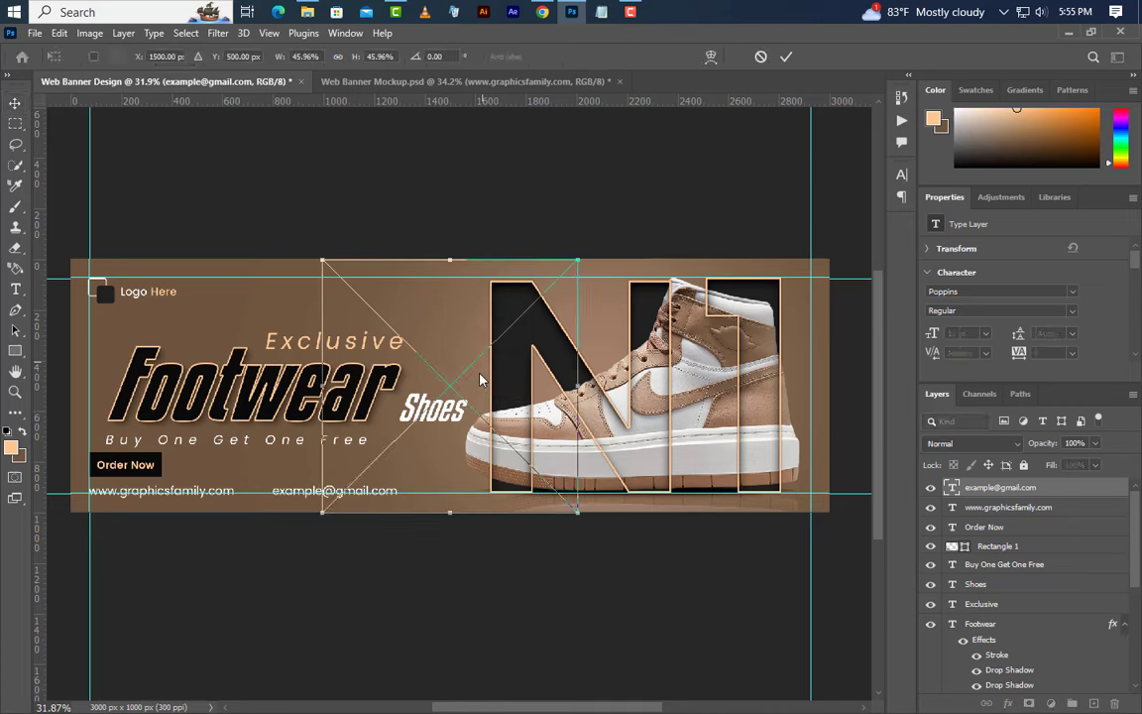
click(786, 57)
click(786, 58)
click(787, 58)
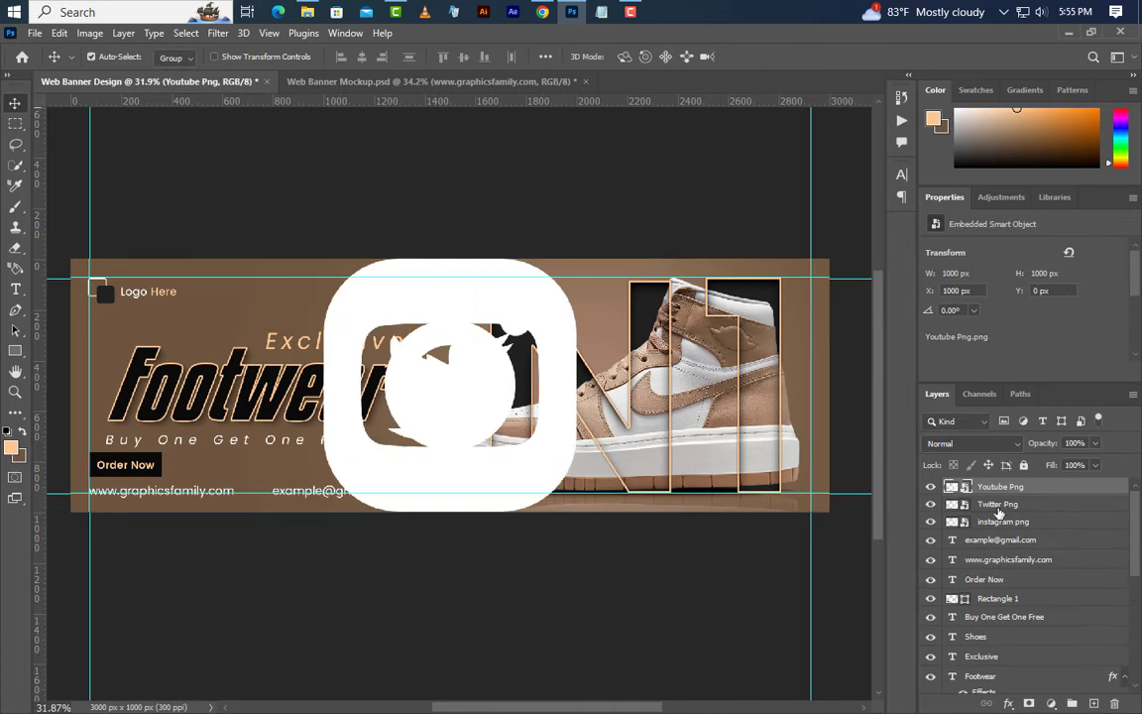
Step: Group the three social icon layers and give the group a Color Overlay in peach fec791 sampled from the Order Now text
shift+click(1021, 522)
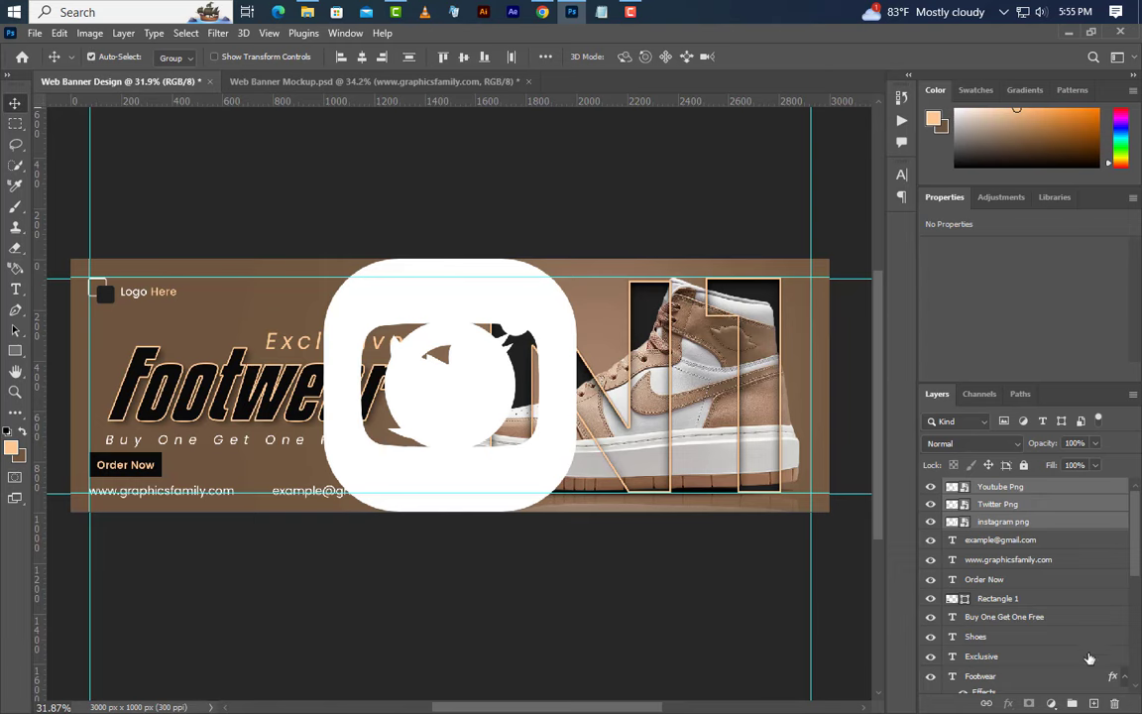
key(ctrl+g)
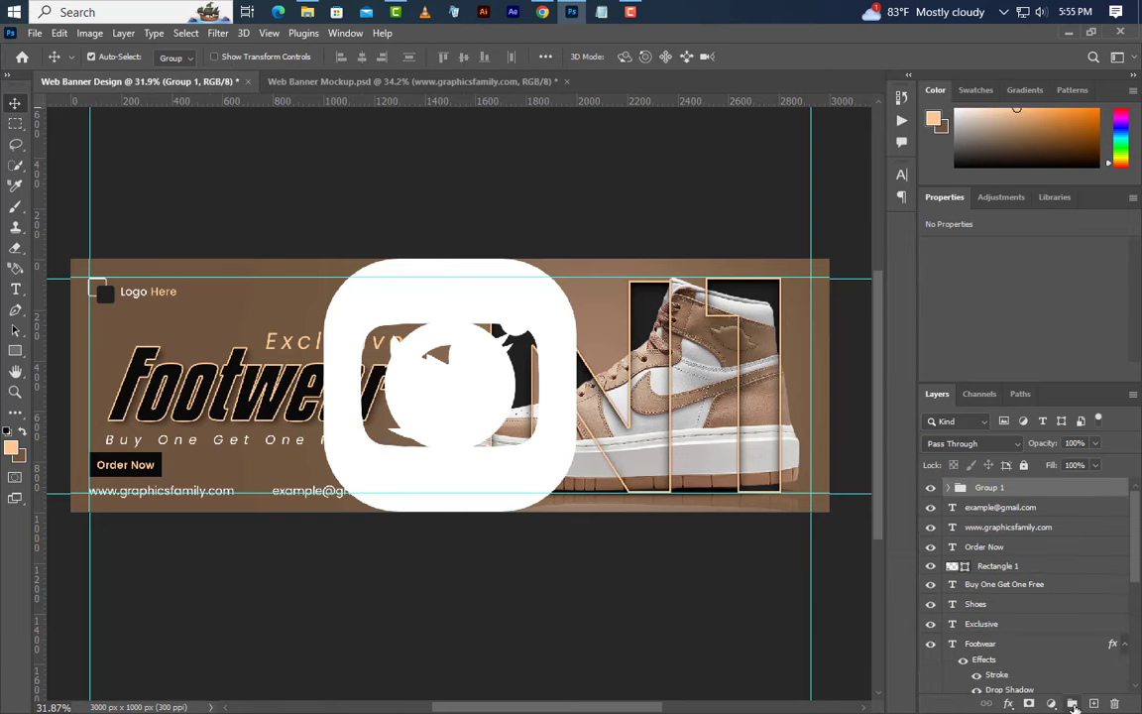
double_click(1089, 493)
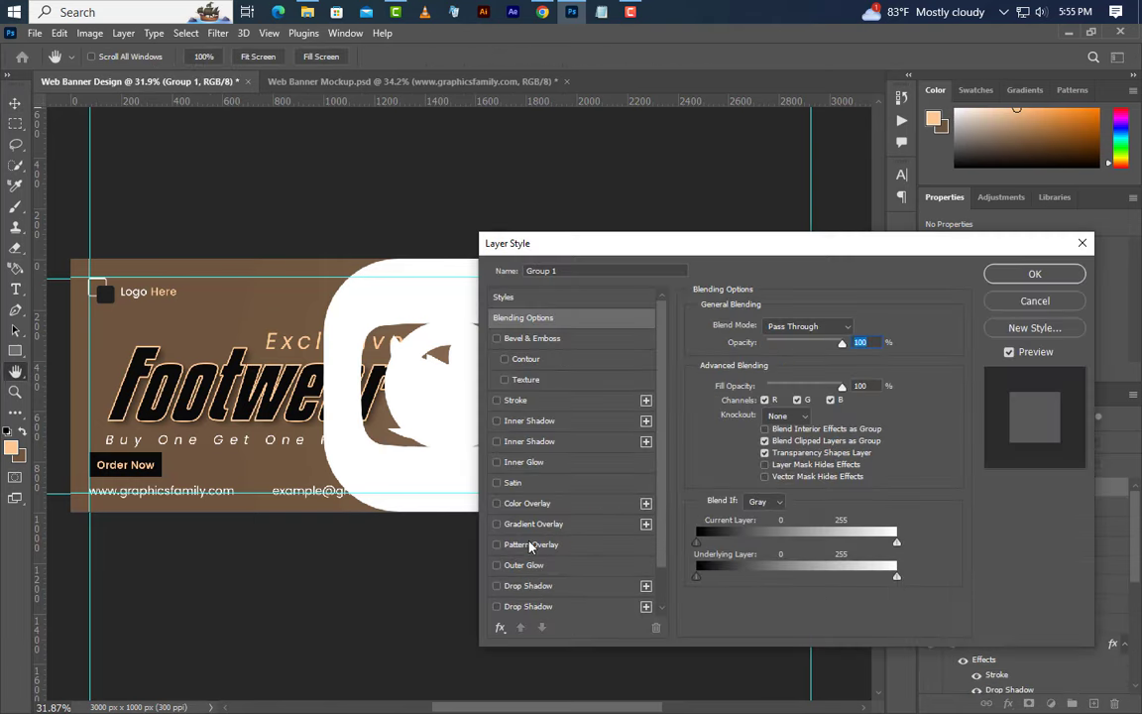
click(526, 503)
click(857, 327)
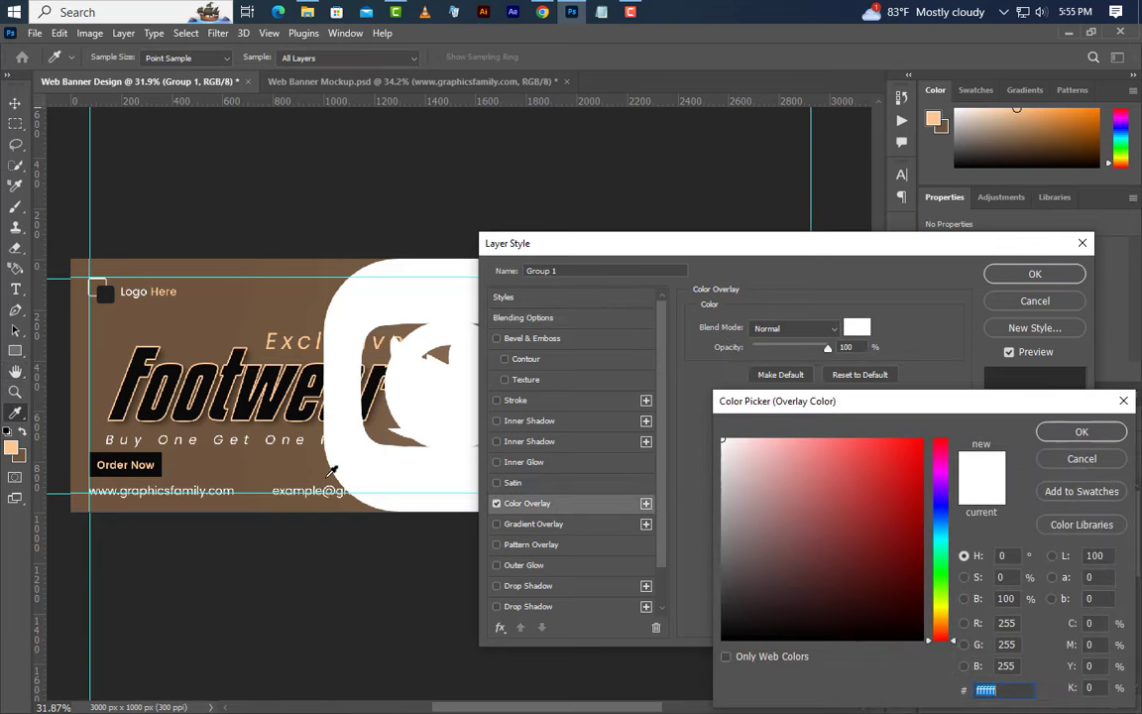
click(115, 459)
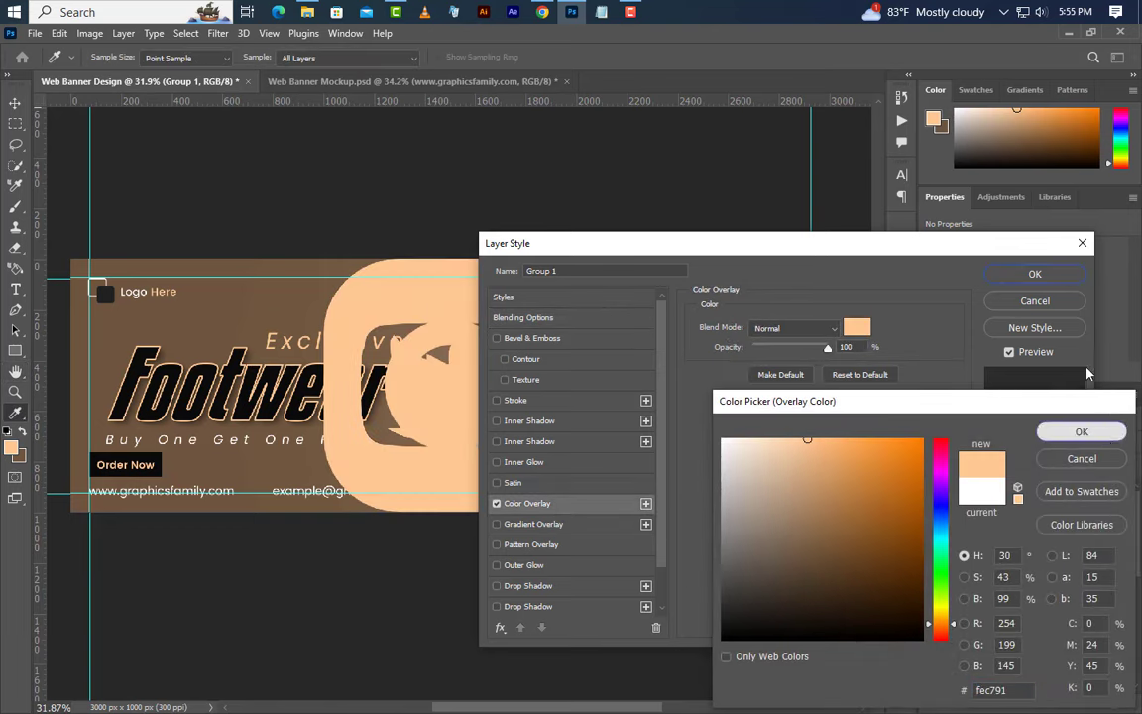
click(1080, 432)
click(1033, 273)
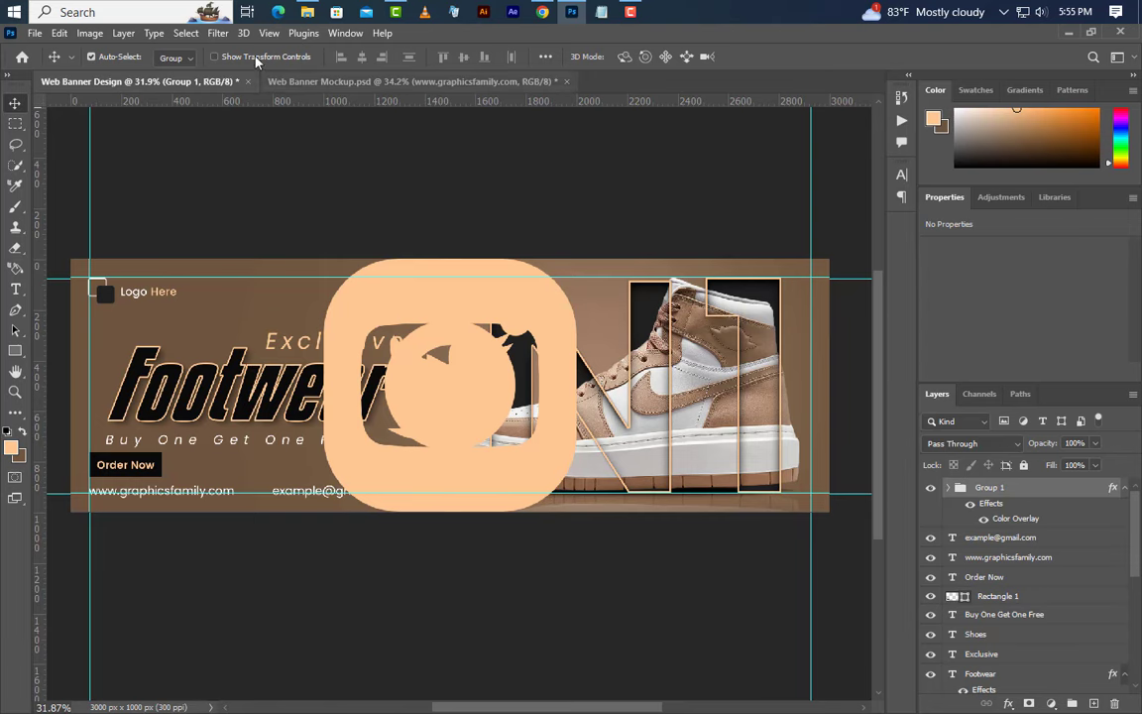
Step: Scale the social icon group down to about 41 px and place it to the right of the e-mail text
click(61, 33)
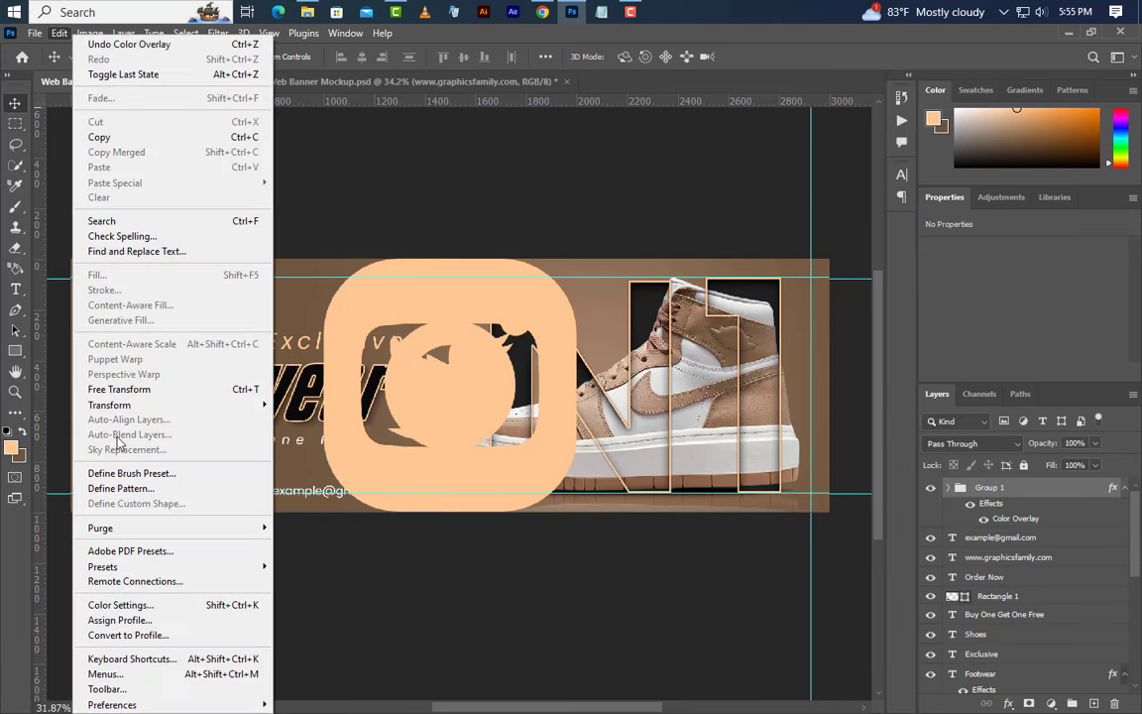
click(119, 389)
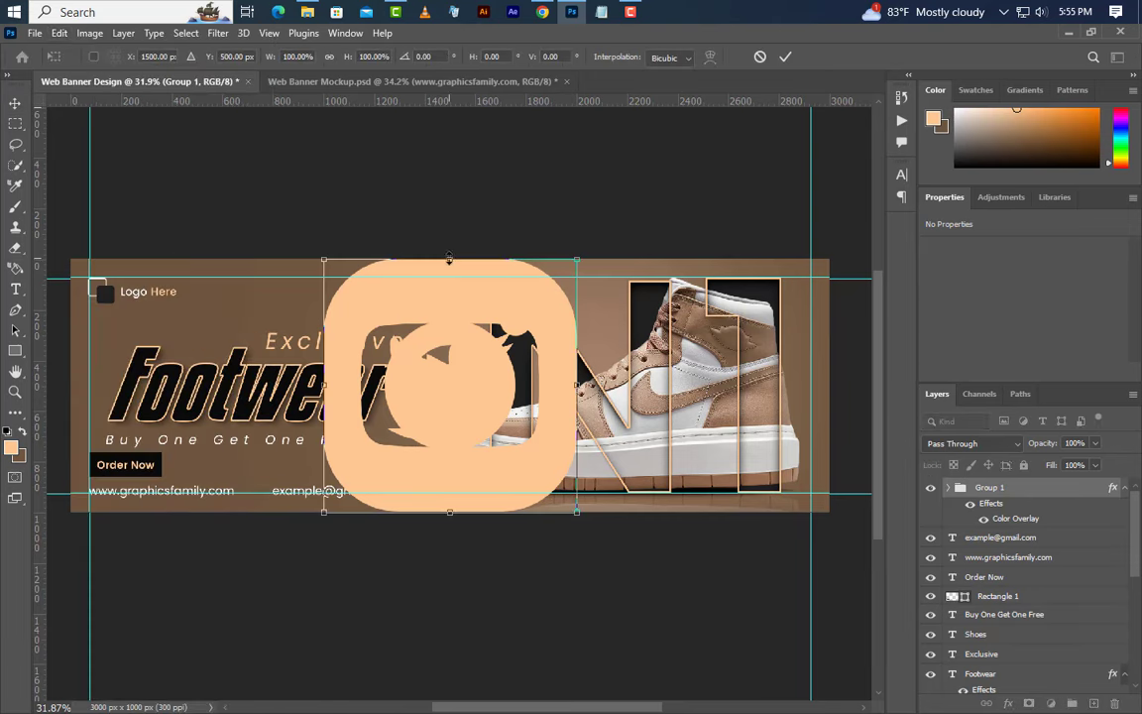
drag(456, 280, 418, 514)
scroll(473, 520, up, 5)
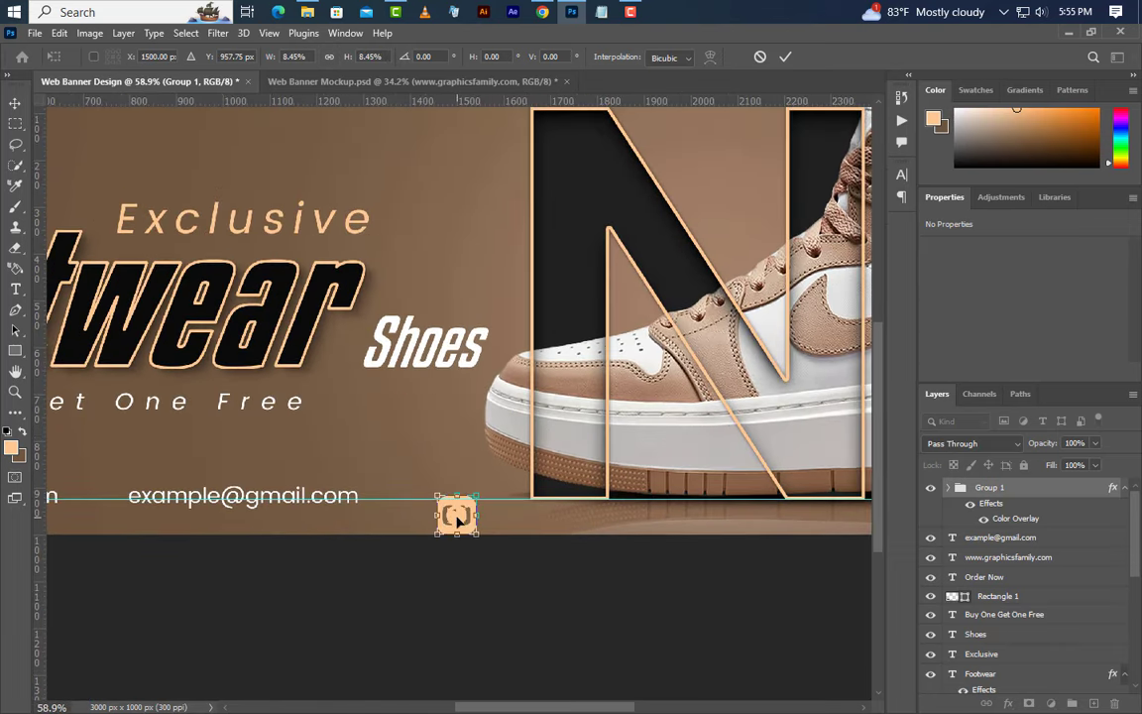
drag(456, 522, 427, 479)
click(785, 57)
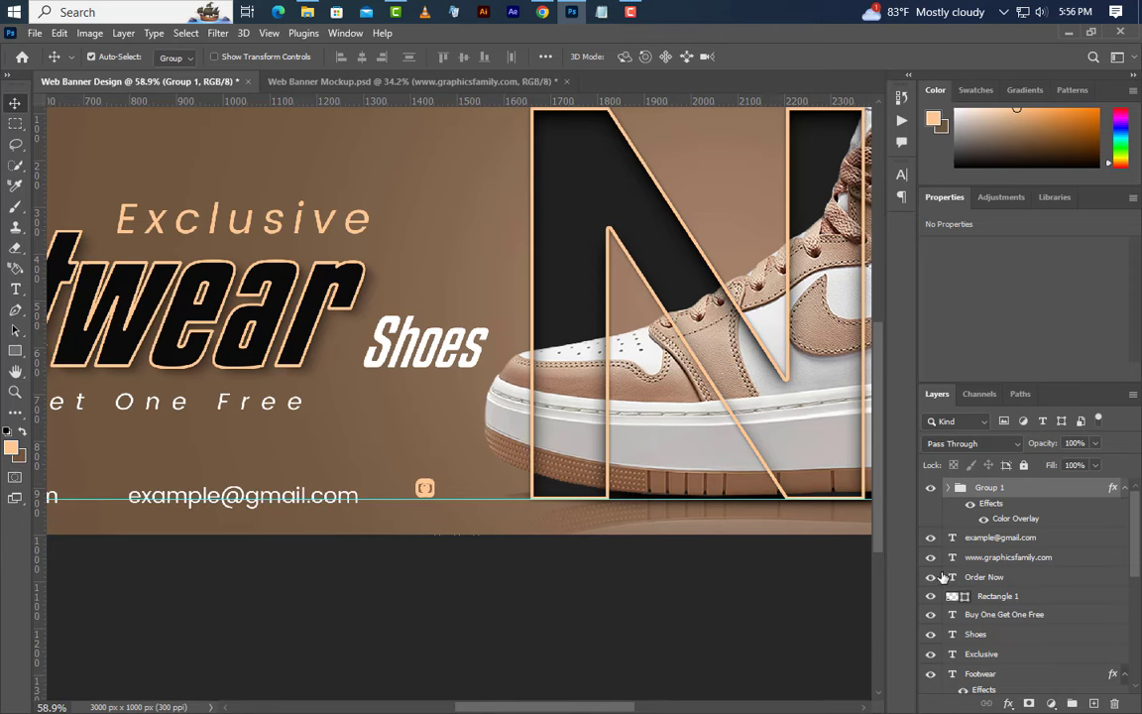
Step: Move the Twitter icon within the group so it stands to the right of the Instagram icon
click(947, 487)
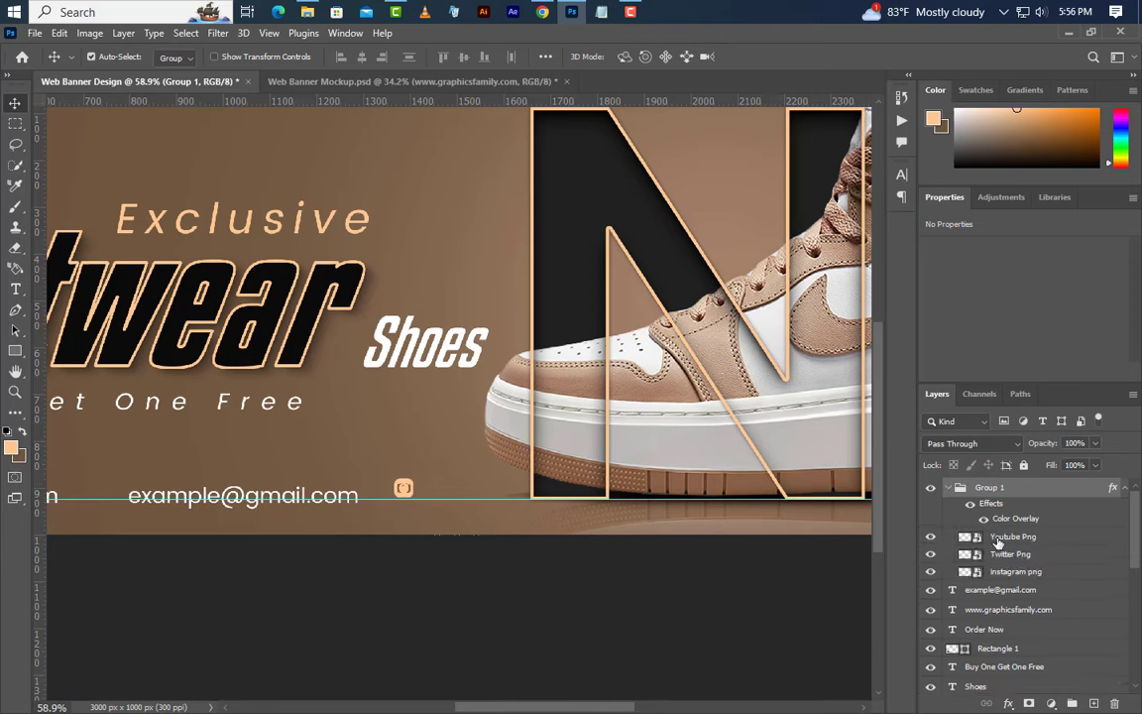
click(1001, 553)
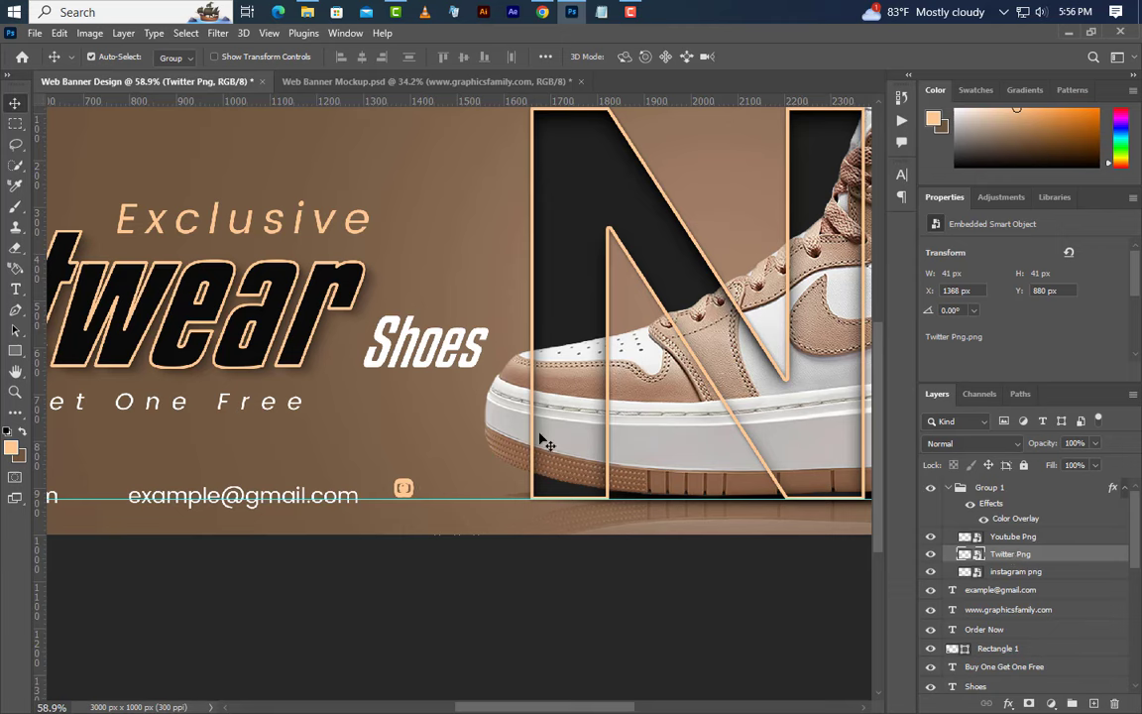
key(shift+Right)
key(shift+Right)
key(shift+Right)
key(shift+Right)
key(shift+Right)
key(shift+Right)
Step: Move the Youtube icon to about X 1493 px so it stands to the right of the Twitter icon
click(1011, 537)
key(shift+Right)
key(shift+Right)
key(shift+Right)
key(shift+Right)
key(shift+Right)
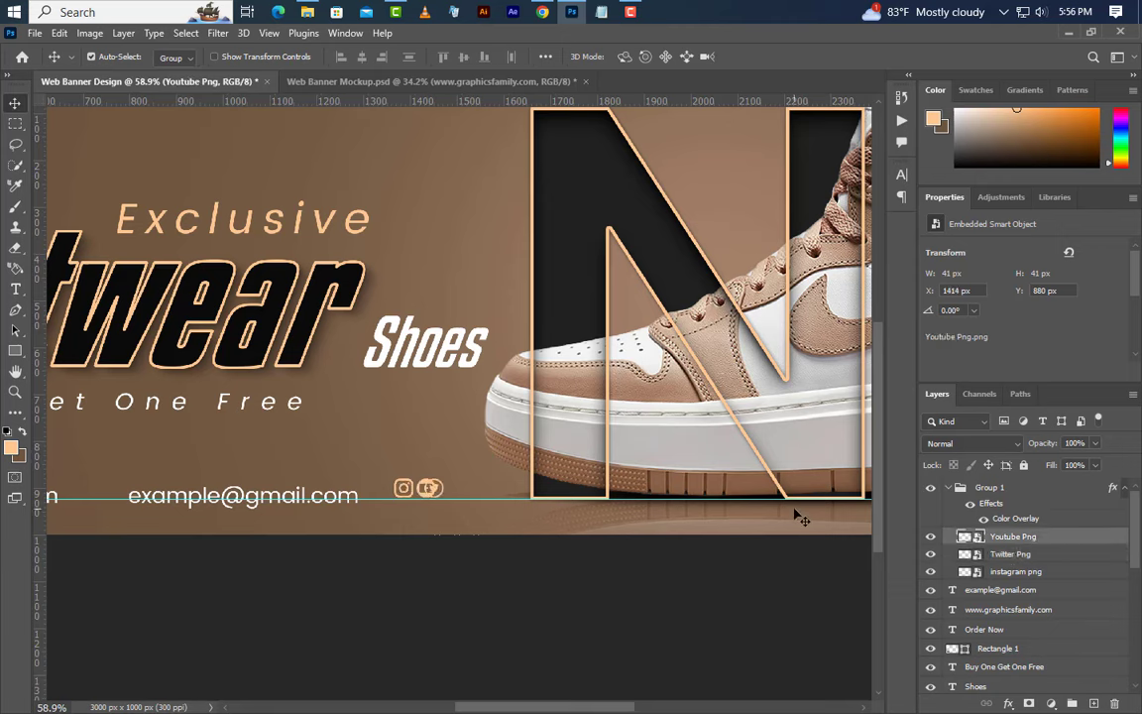
key(shift+Right)
key(shift+Right)
key(shift+Right)
key(shift+Right)
key(shift+Right)
key(shift+Right)
key(shift+Right)
key(shift+Right)
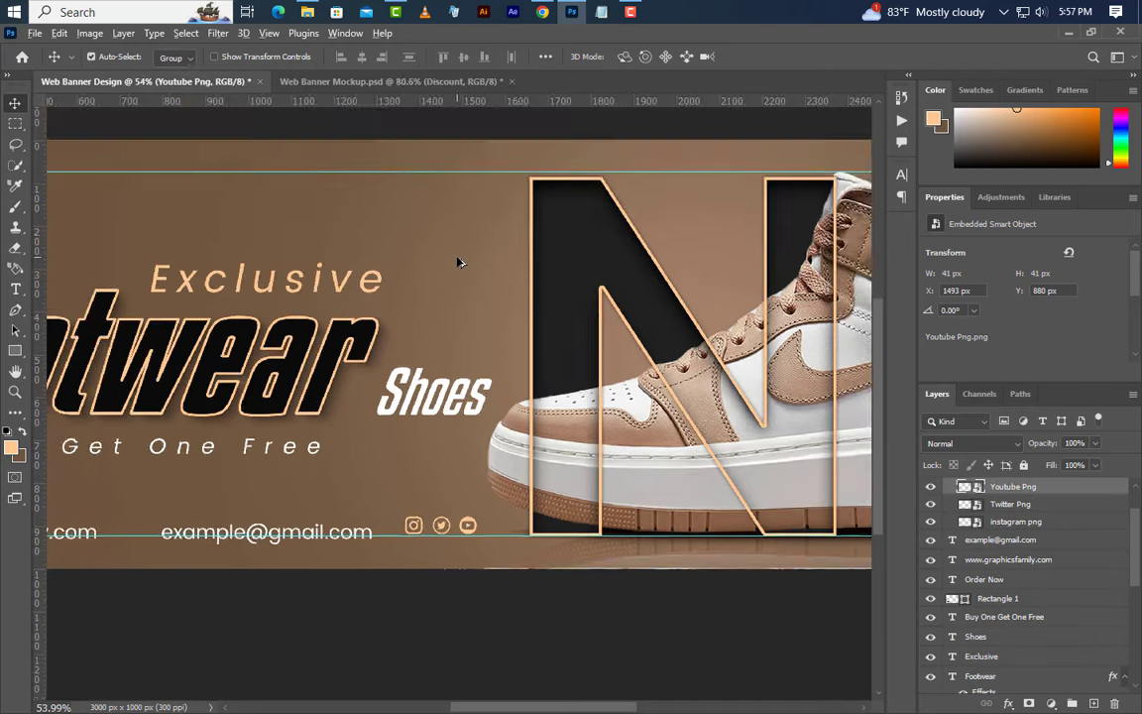
Step: Draw a peach circle about 223 px wide above the Shoes text and move its layer above the social icon group
scroll(459, 263, up, 4)
click(16, 352)
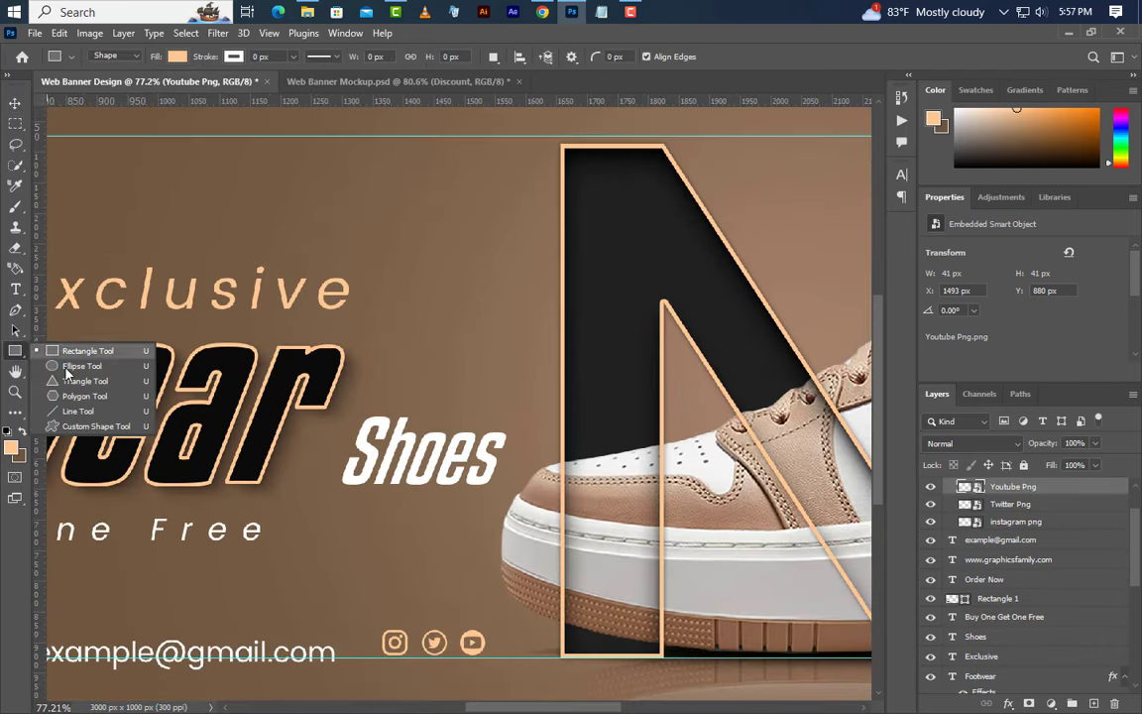
click(69, 369)
drag(396, 238, 535, 376)
scroll(1034, 604, up, 2)
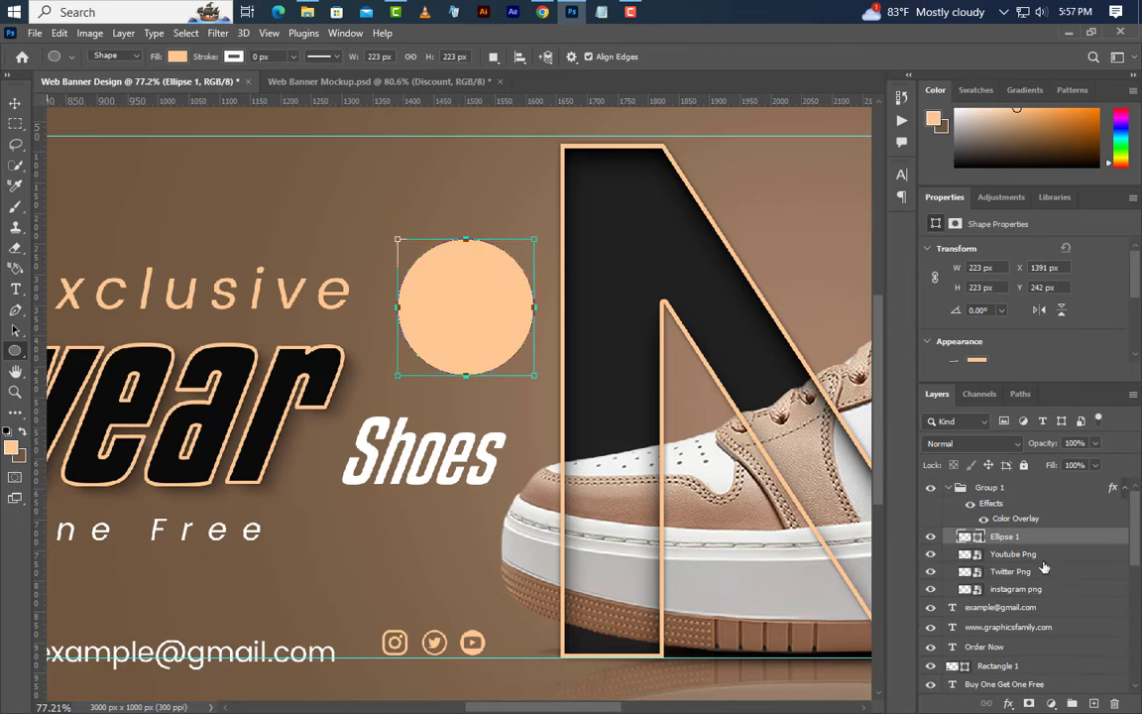
drag(1048, 538, 967, 484)
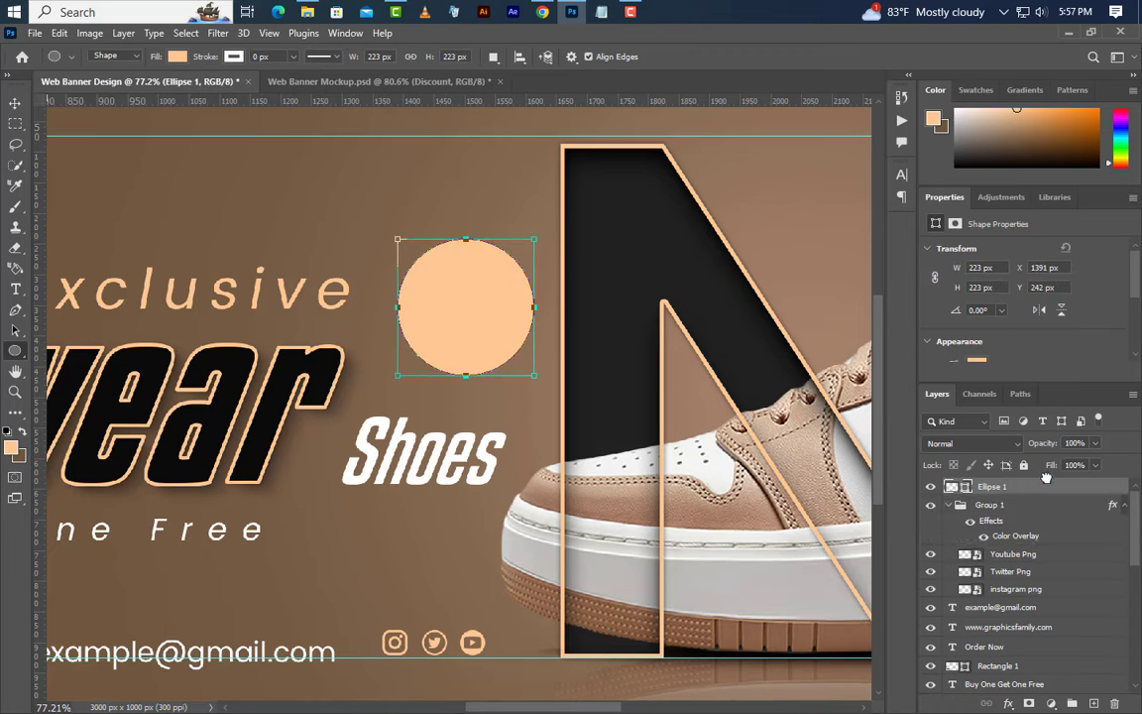
Step: Recolor the circle's fill to the black sampled from the Footwear lettering
double_click(966, 486)
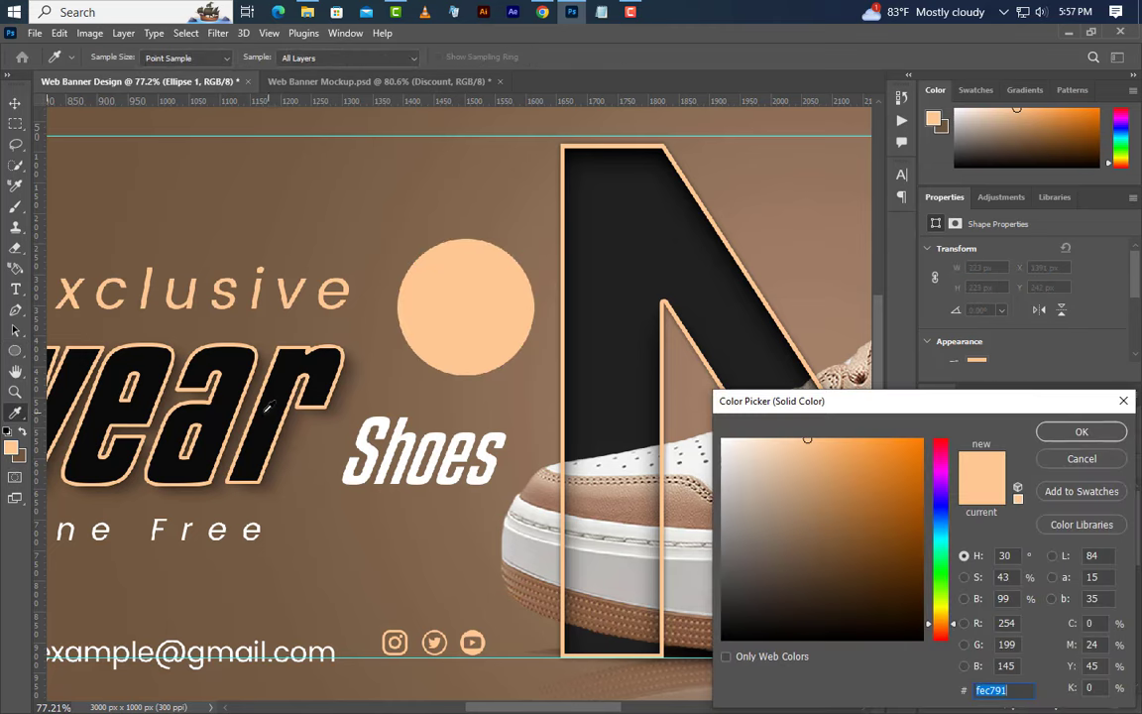
click(316, 367)
click(1071, 433)
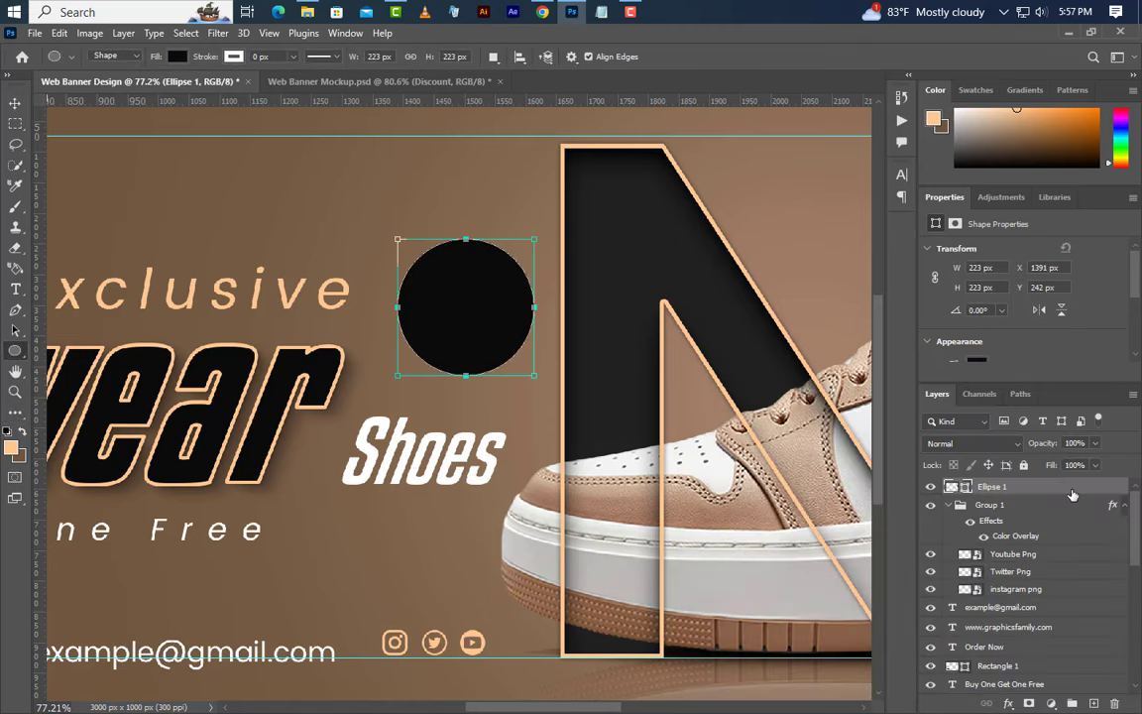
Step: Add a peach Stroke layer effect to the black circle, positioned Inside
right_click(924, 483)
click(986, 81)
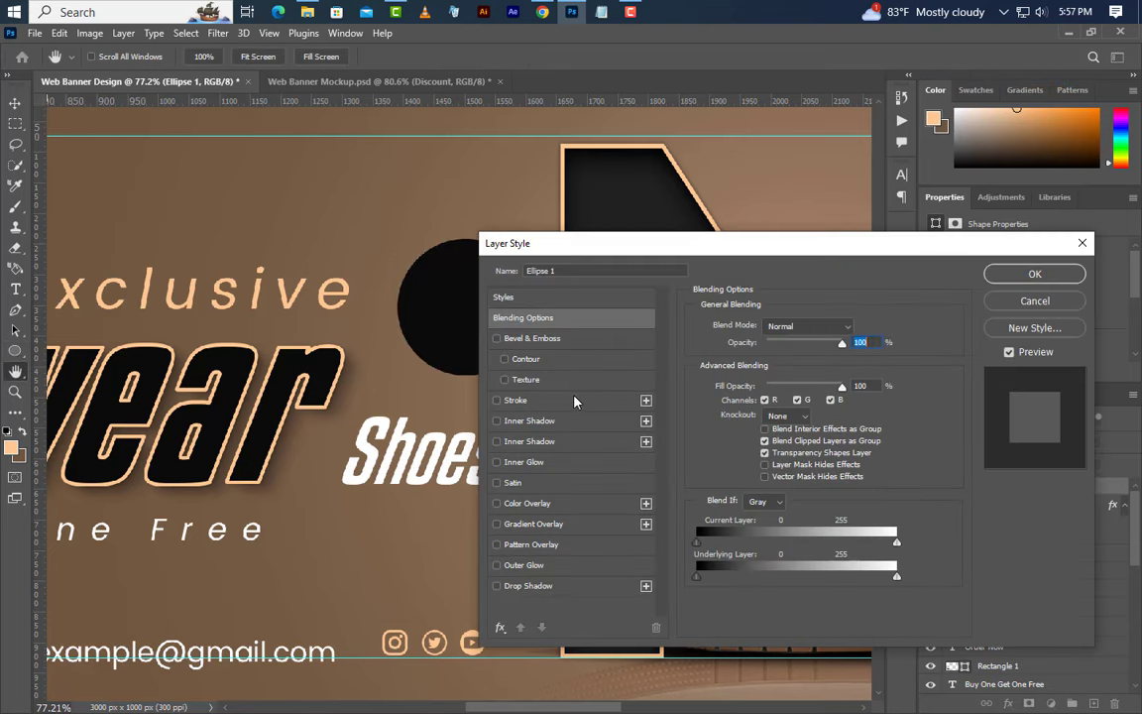
click(574, 401)
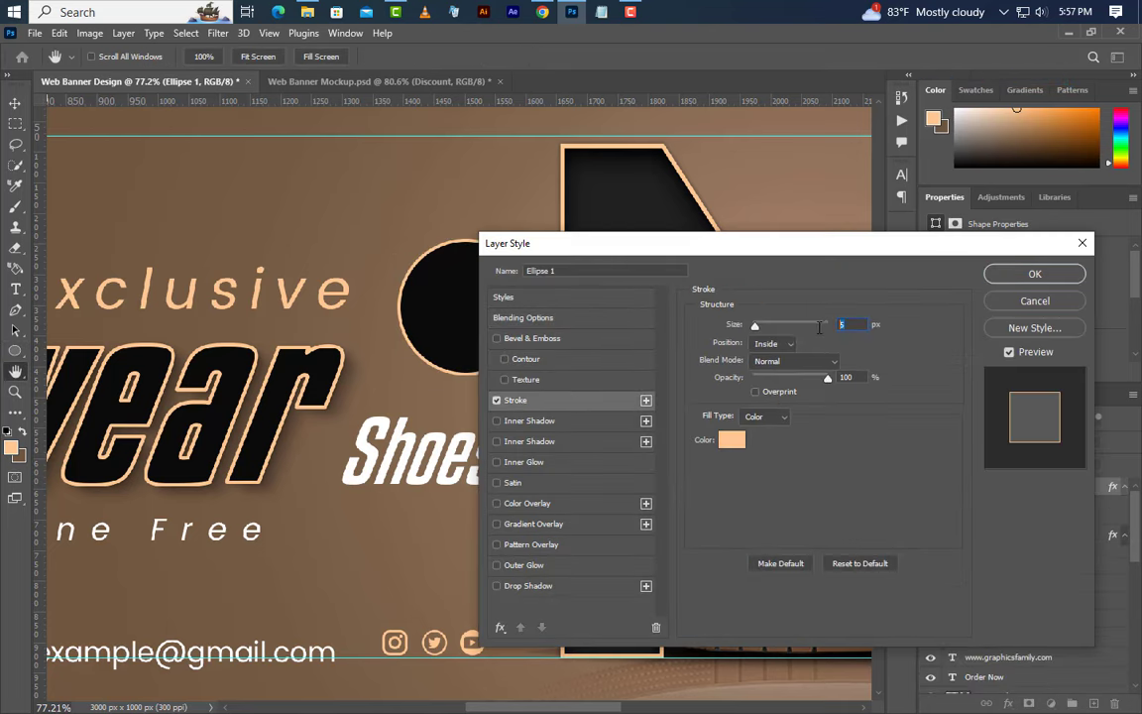
click(773, 344)
click(772, 373)
click(732, 439)
click(1077, 433)
click(1035, 275)
Step: Add the text "Up To" in Kenyan Coffee Italic in the upper part of the circle and set its size to 16.5 pt
click(1095, 701)
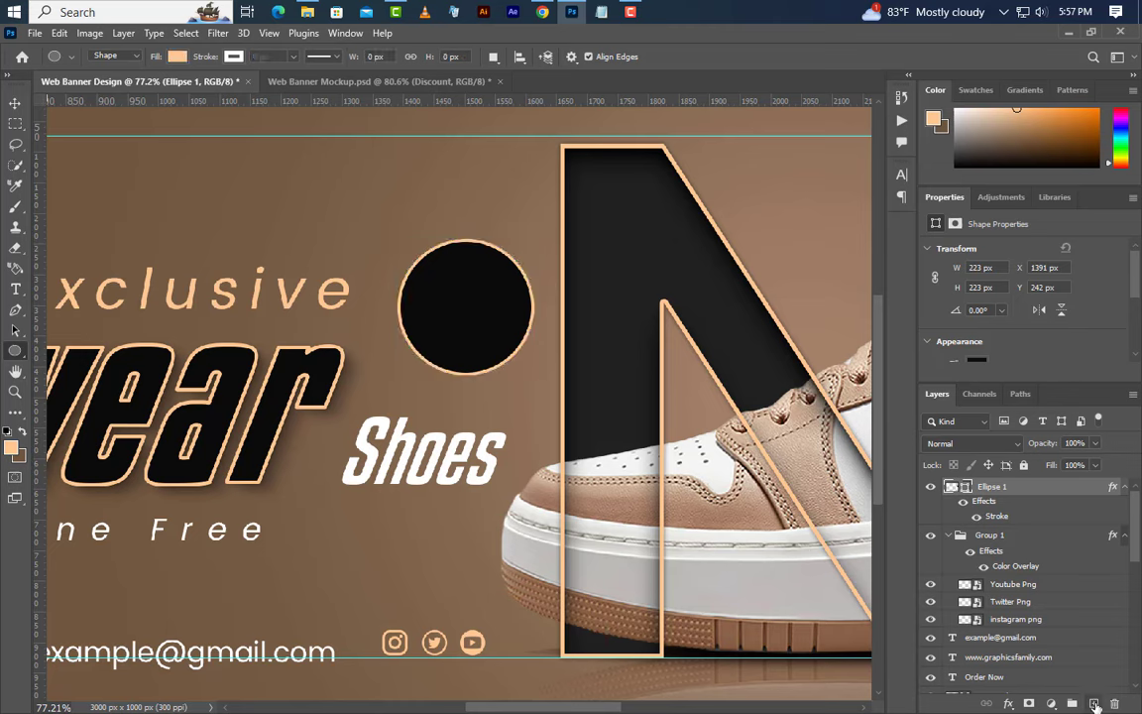
click(15, 289)
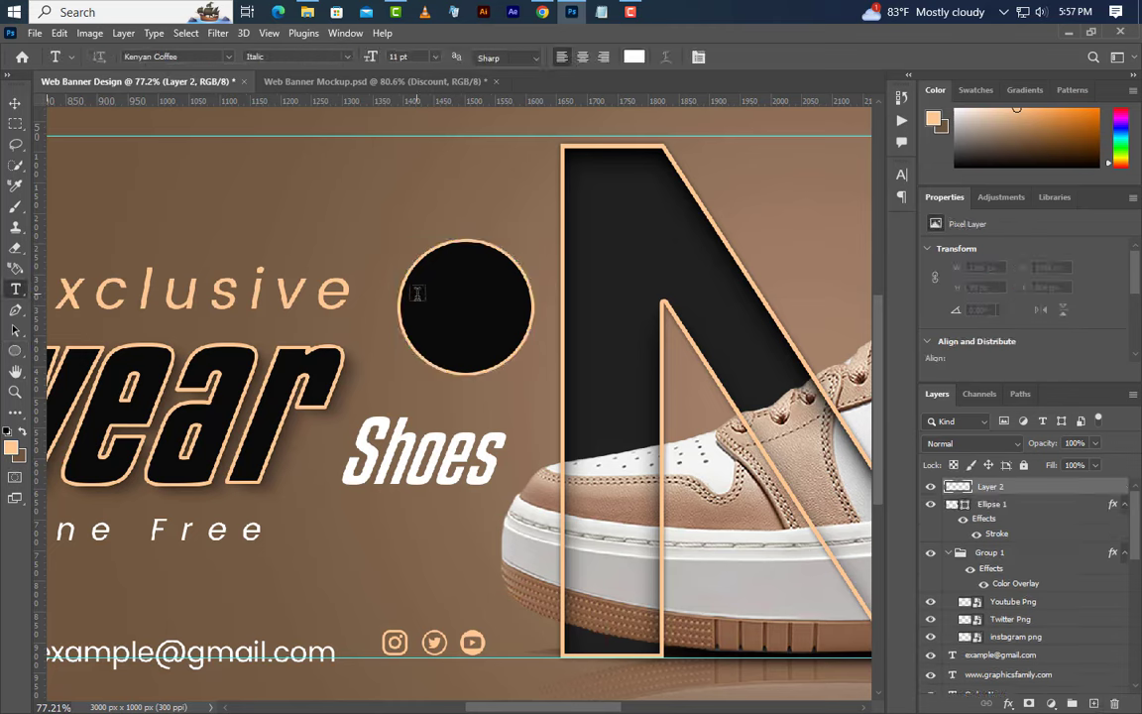
click(418, 293)
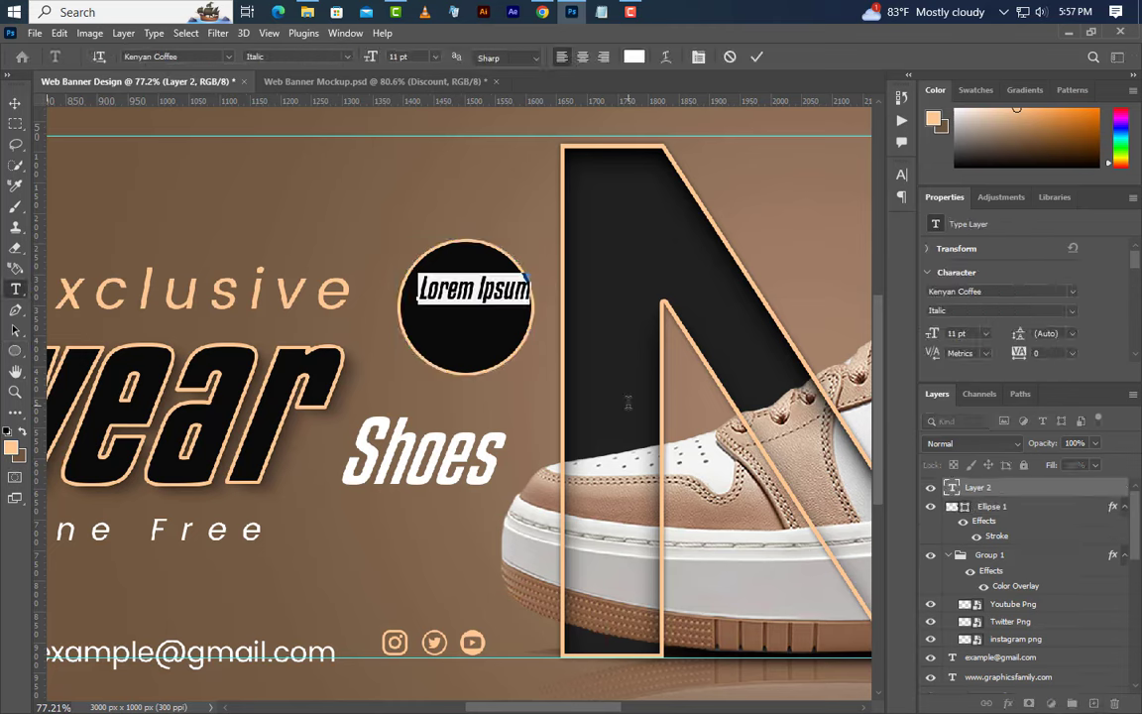
text(Up)
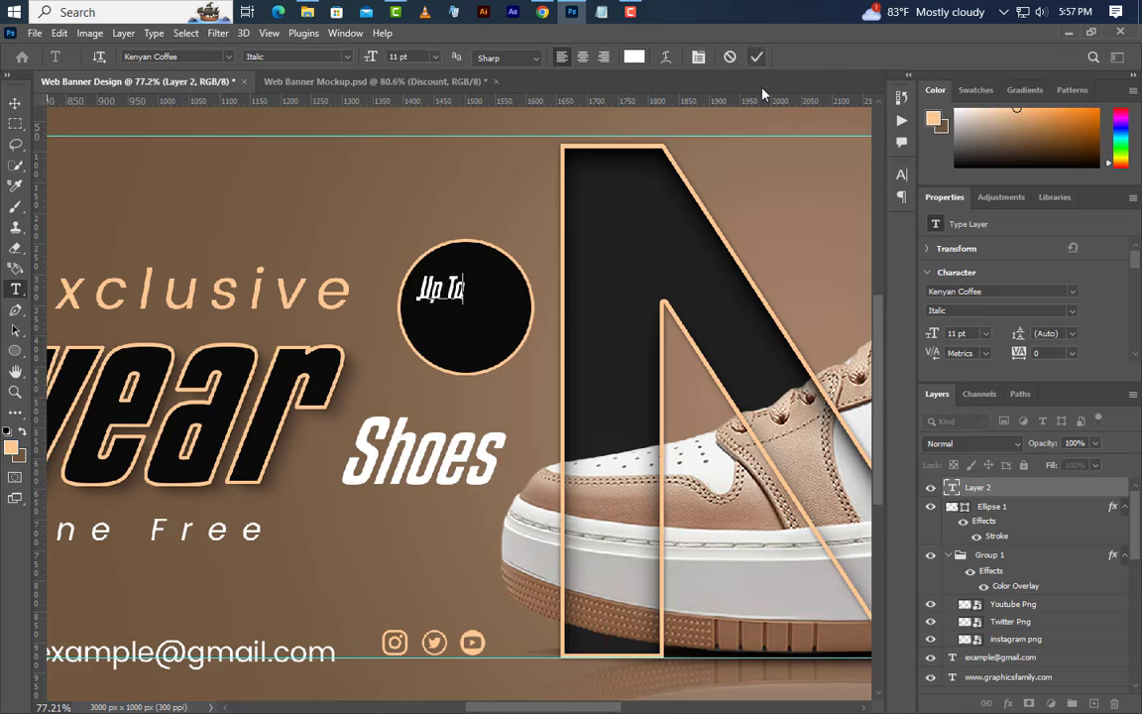
text( To)
click(756, 57)
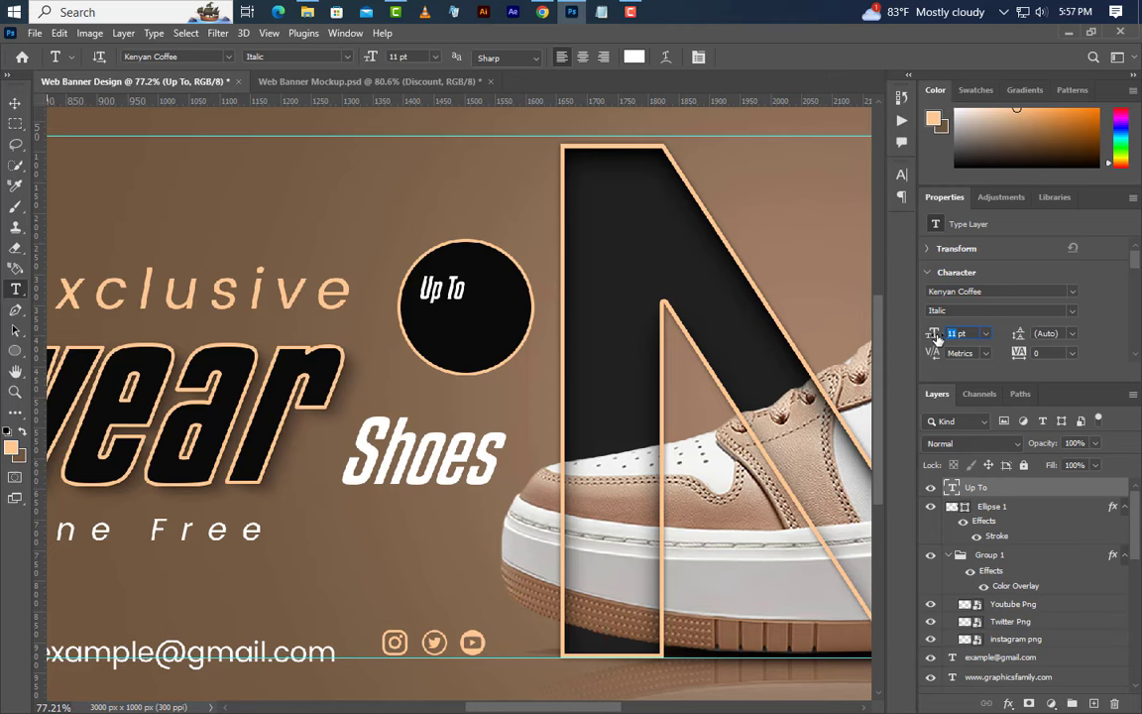
text(16.5)
key(Return)
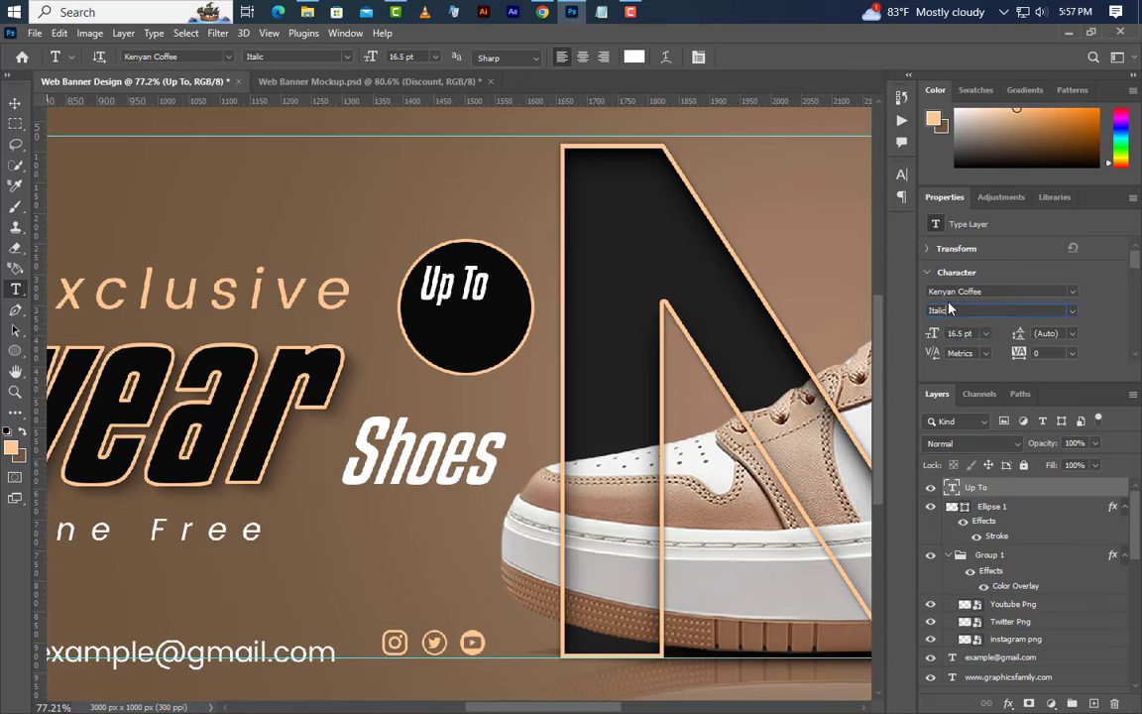
click(1007, 292)
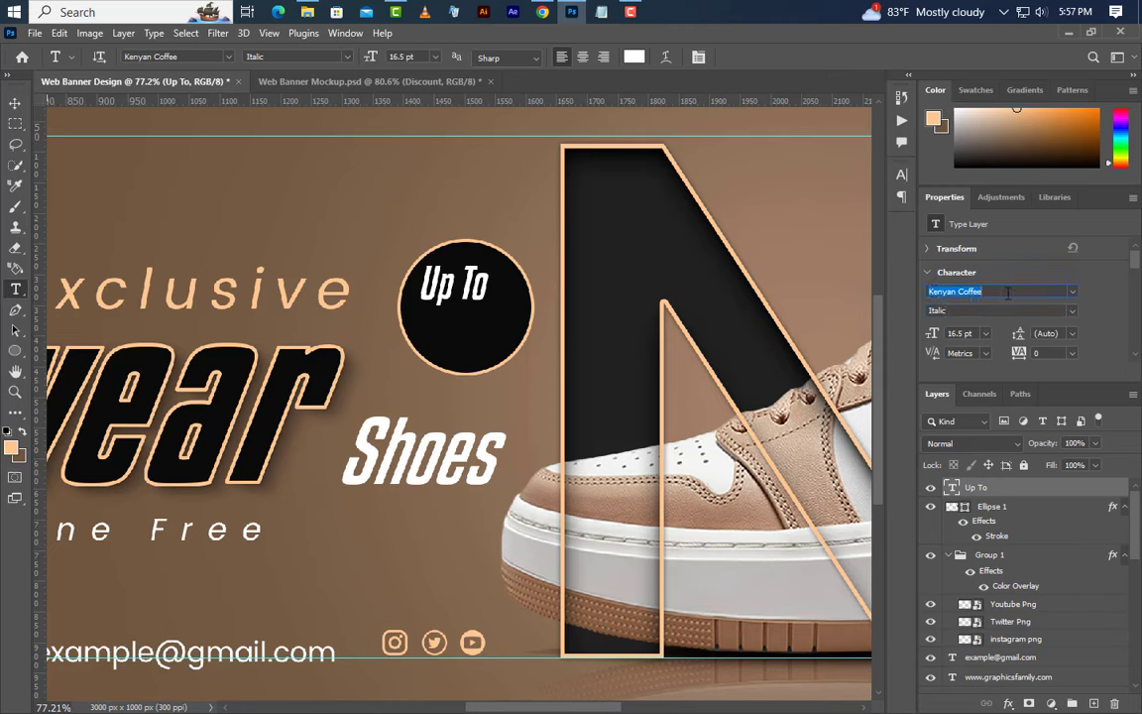
Step: Duplicate the "Up To" text straight below itself inside the circle and change the copy to "35%"
click(15, 101)
key(alt+shift)
drag(468, 297, 468, 340)
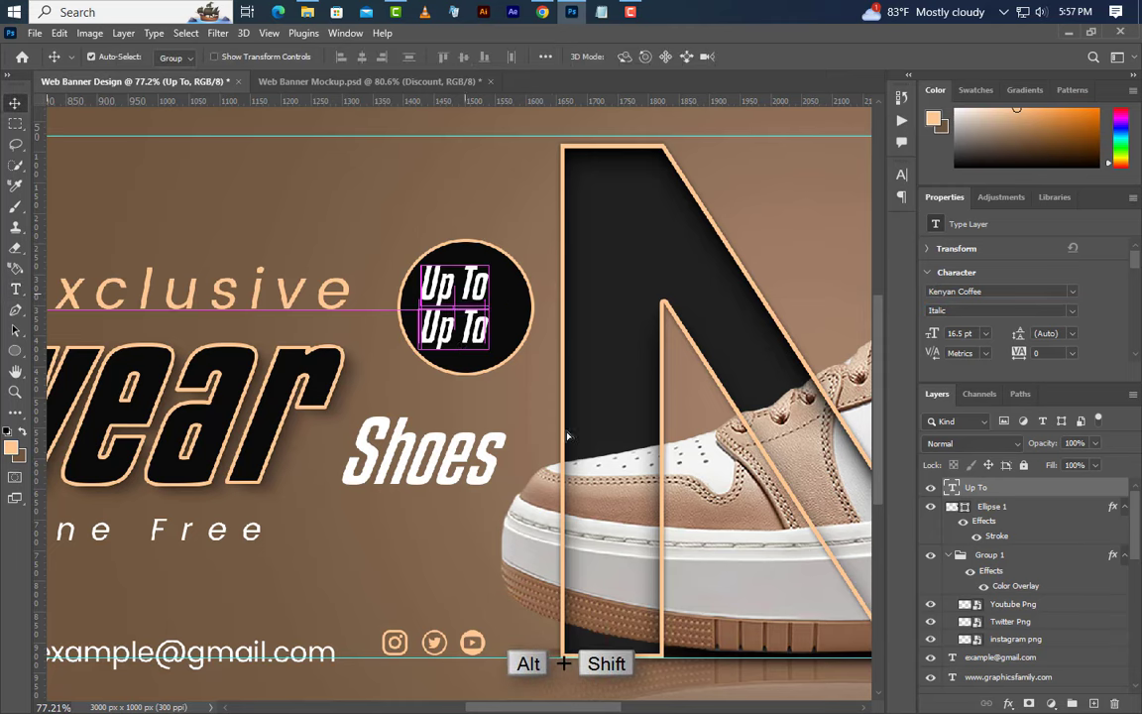
click(15, 289)
drag(420, 332, 541, 332)
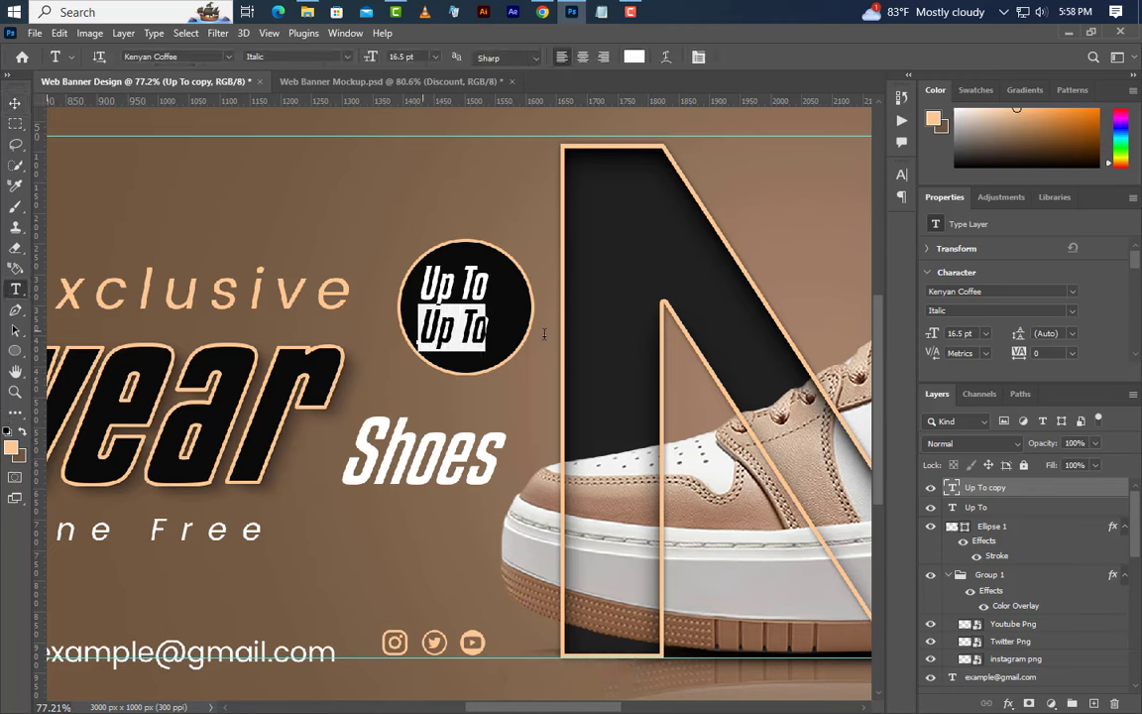
text(35)
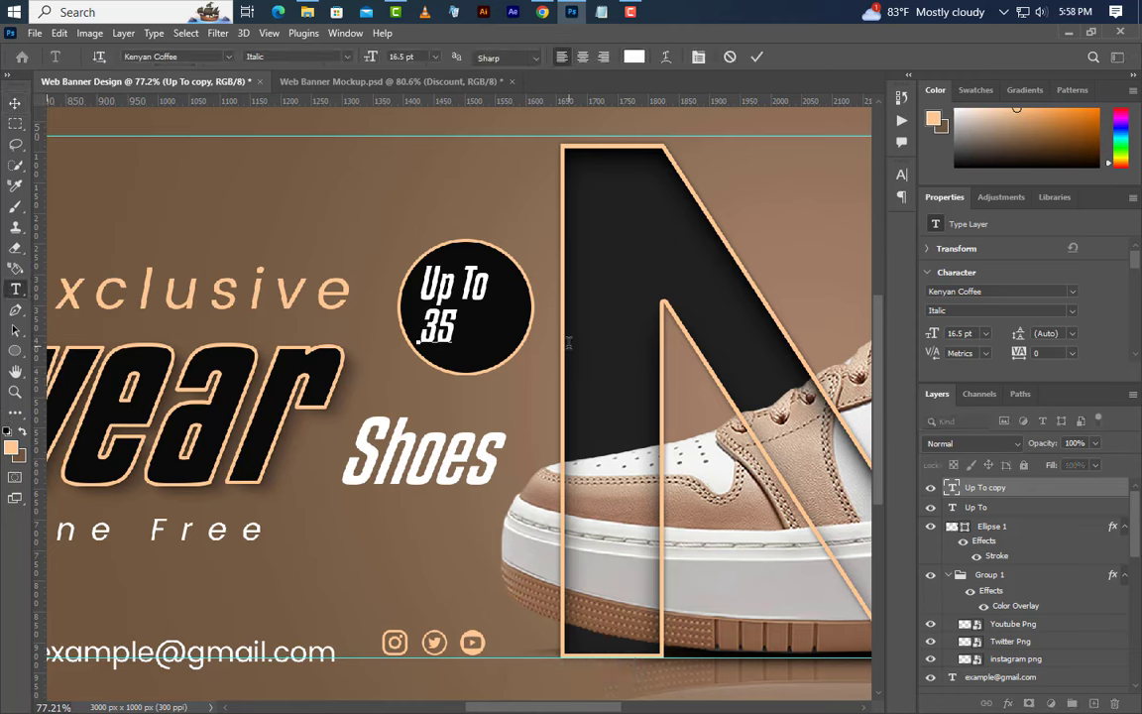
text(%)
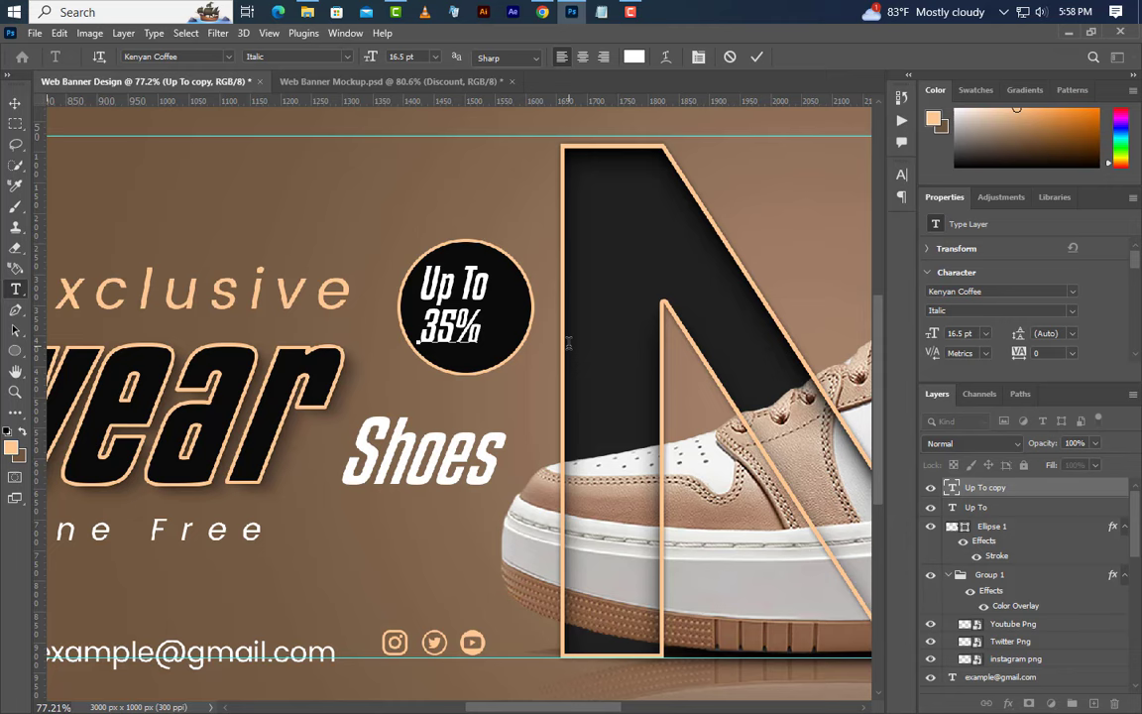
click(758, 58)
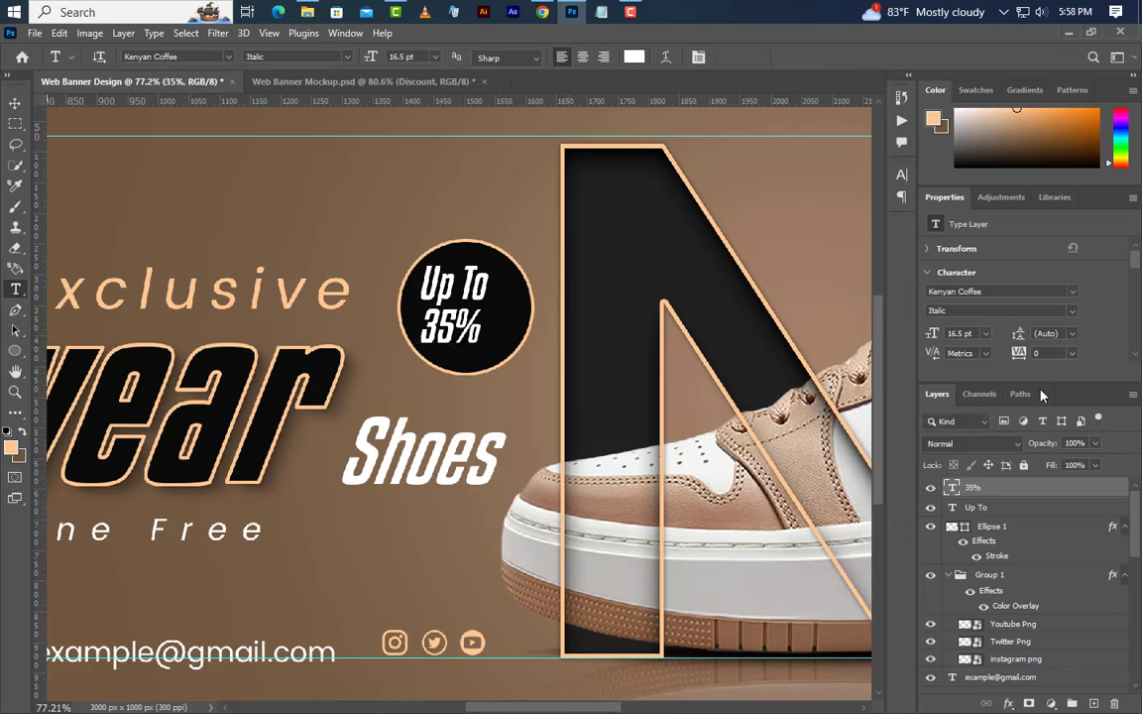
Step: Set the "35%" text to 17.2 pt Bold Italic and nudge it slightly down
click(960, 333)
text(17.2)
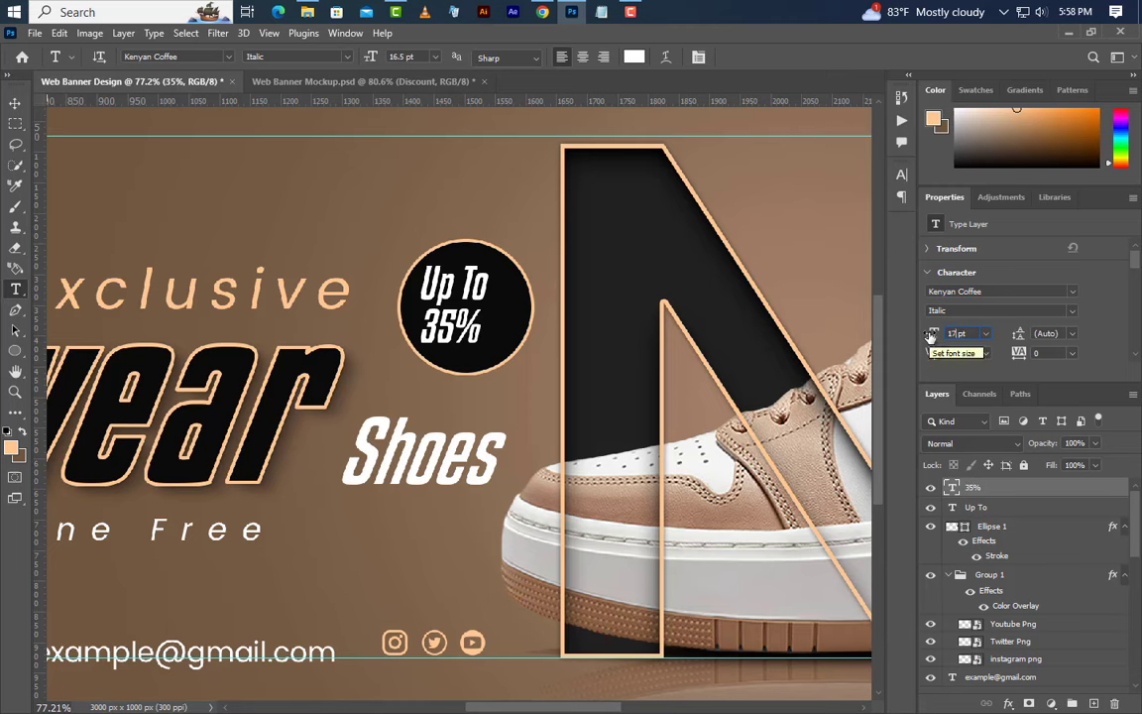
key(Return)
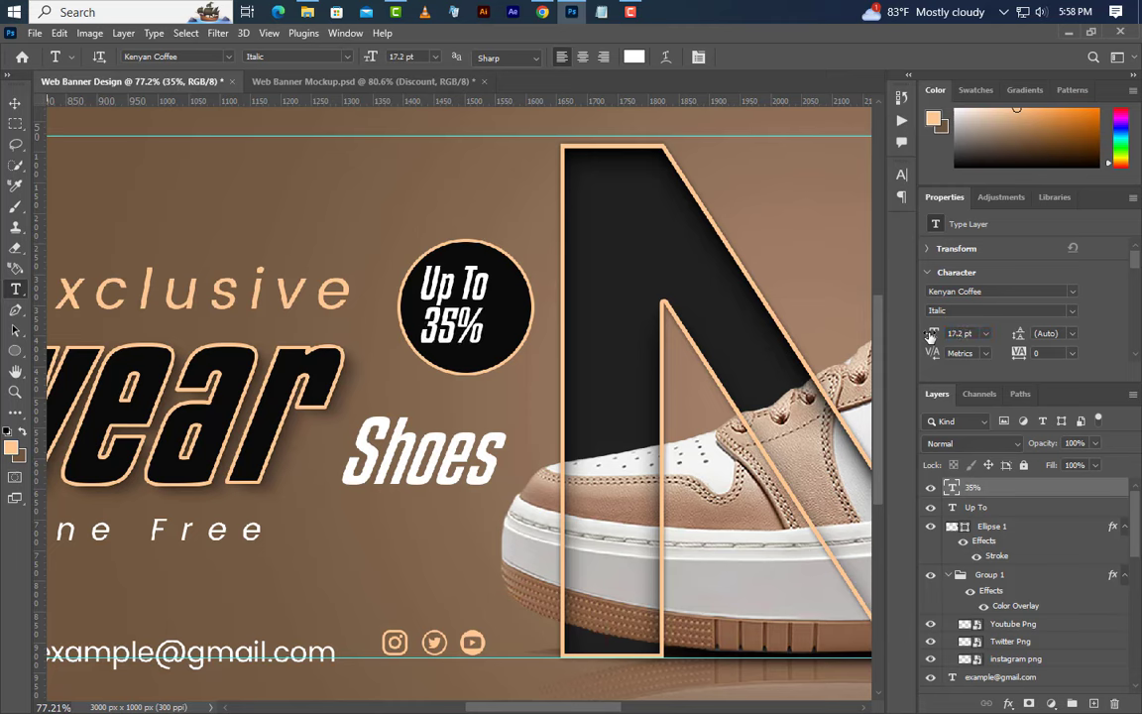
click(1002, 310)
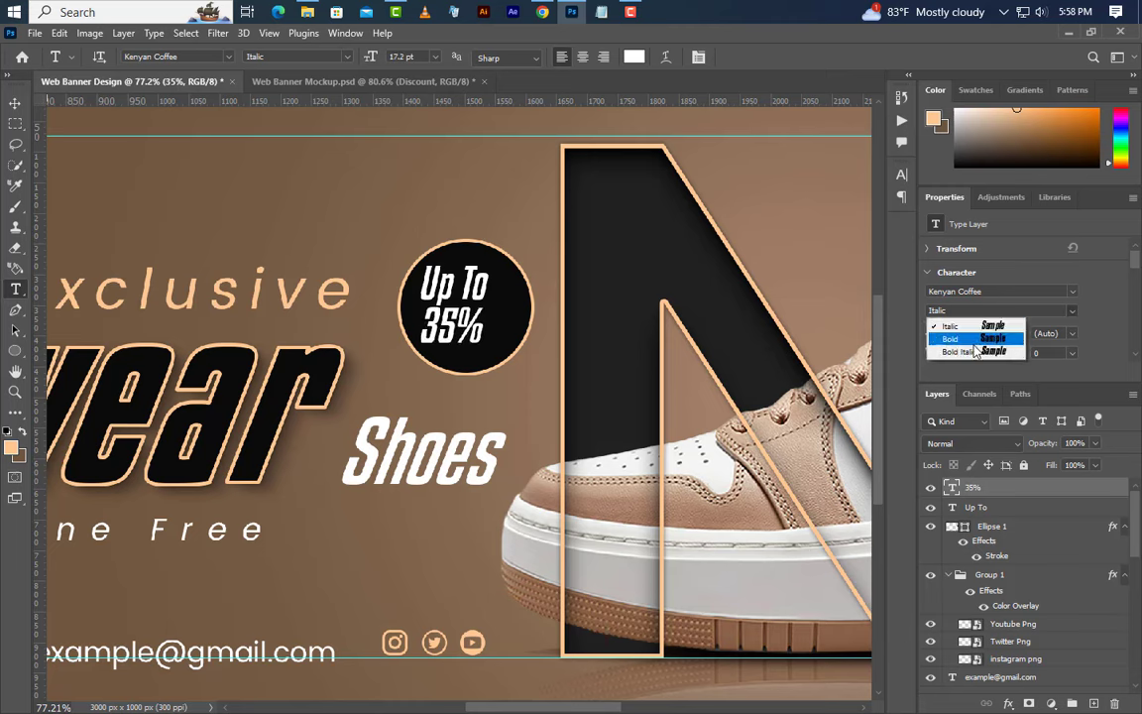
click(968, 354)
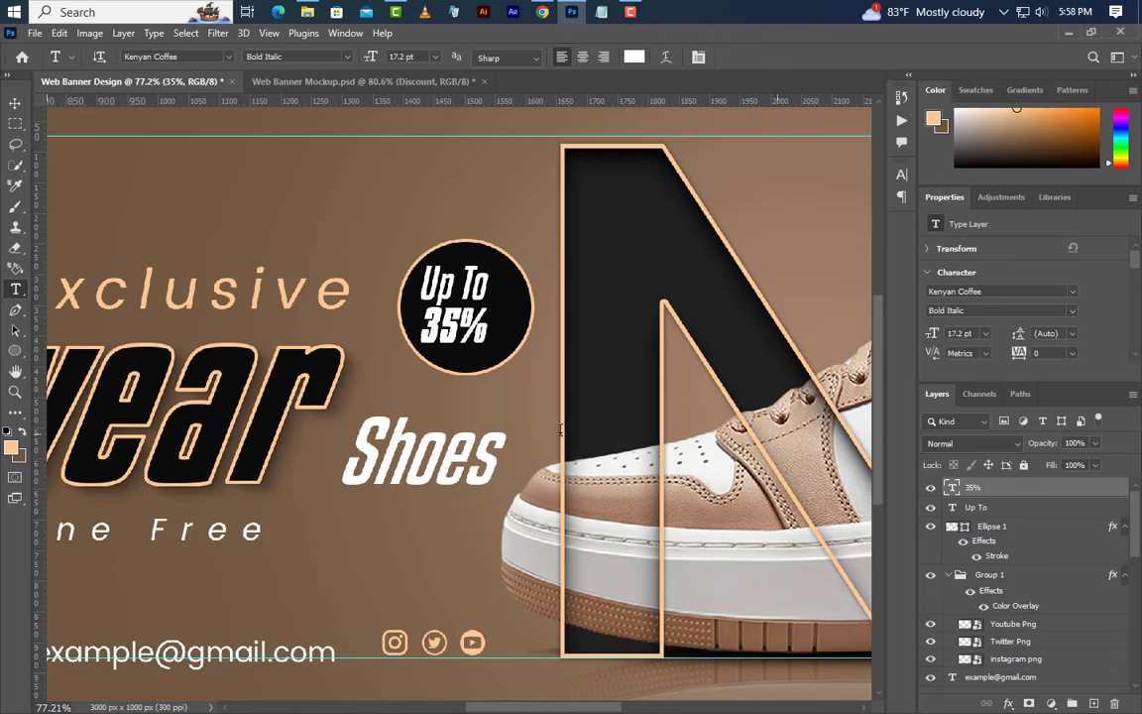
key(v)
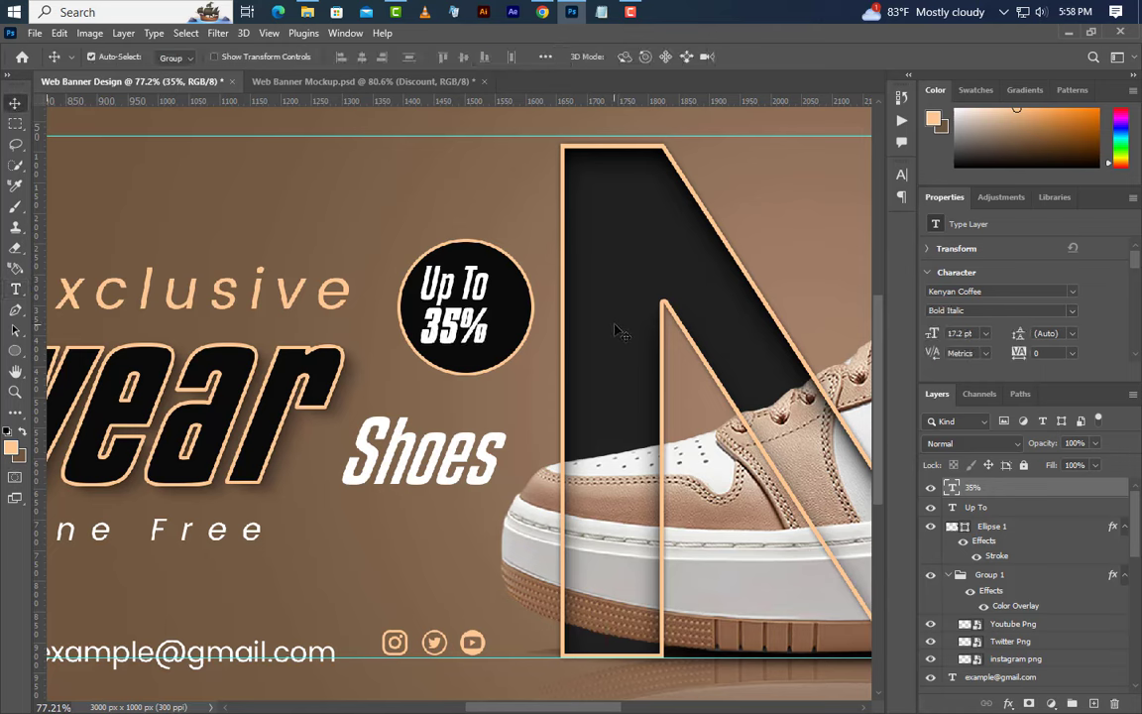
Step: Add a separate text layer reading "Discount" in the empty area above the circle
click(14, 289)
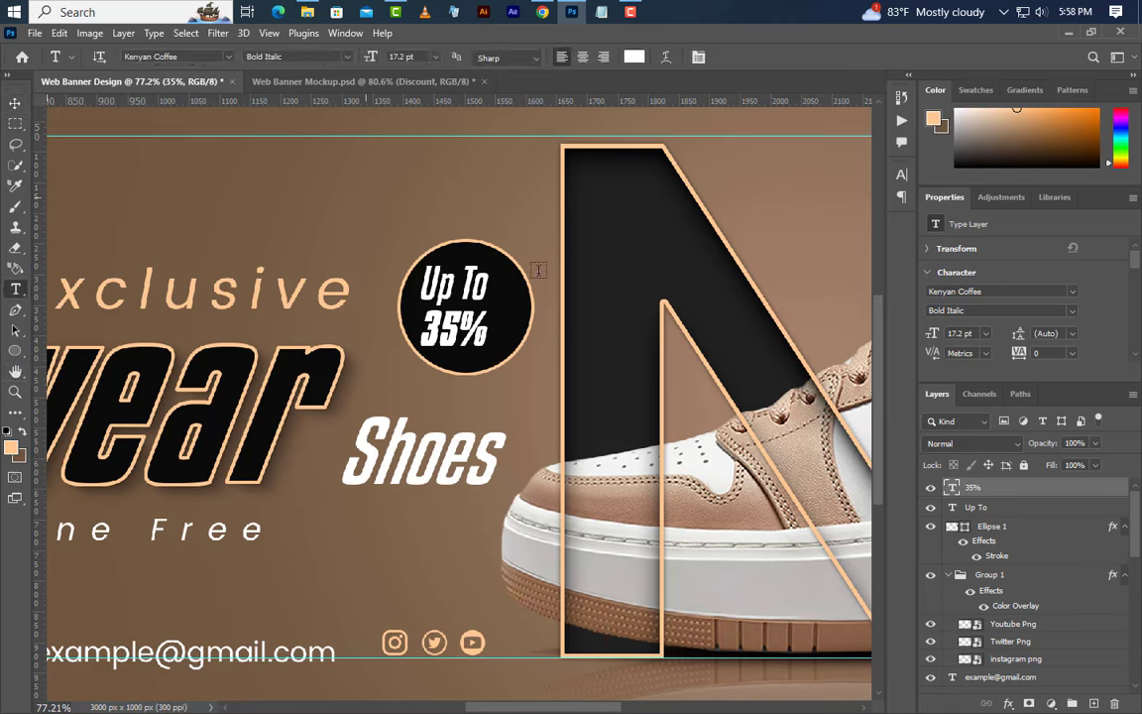
click(369, 194)
text(Disco)
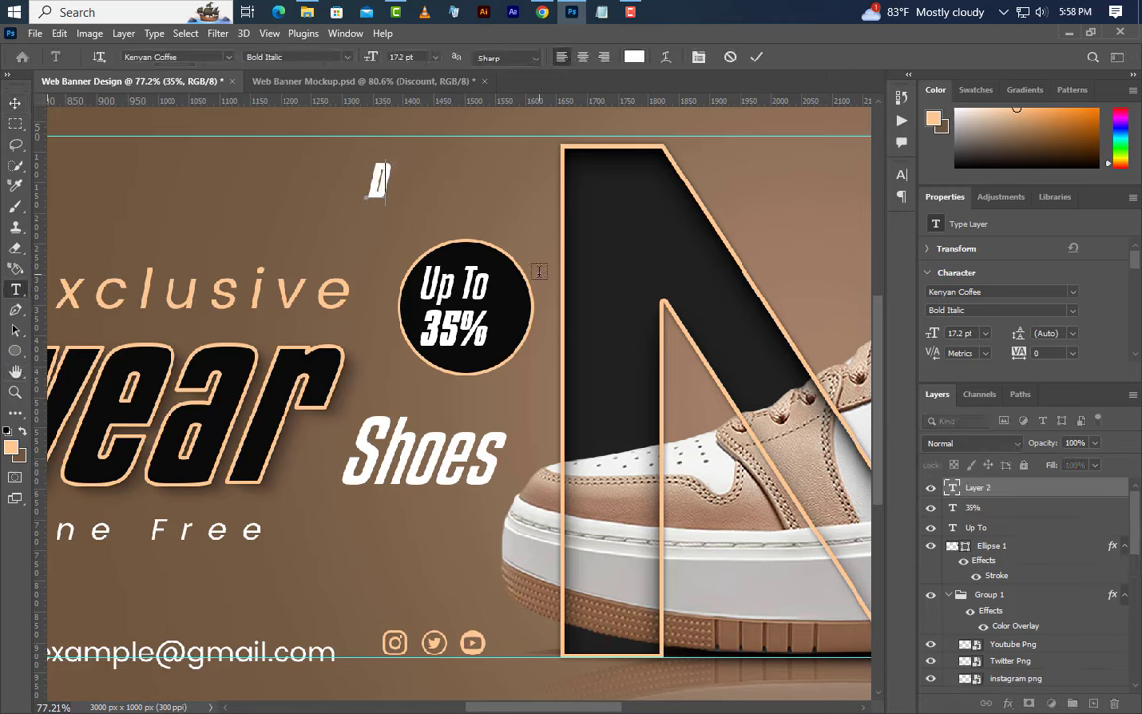
text(unt)
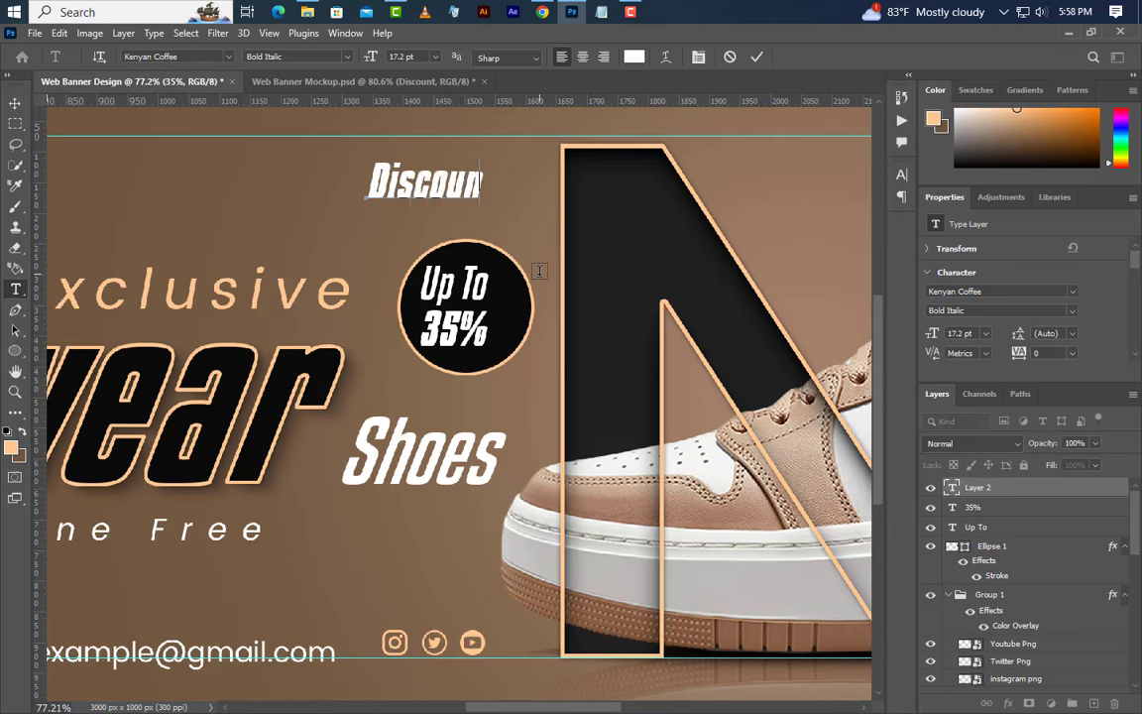
click(755, 56)
Step: Set the "Discount" text to Italic style at 12 pt
click(1021, 310)
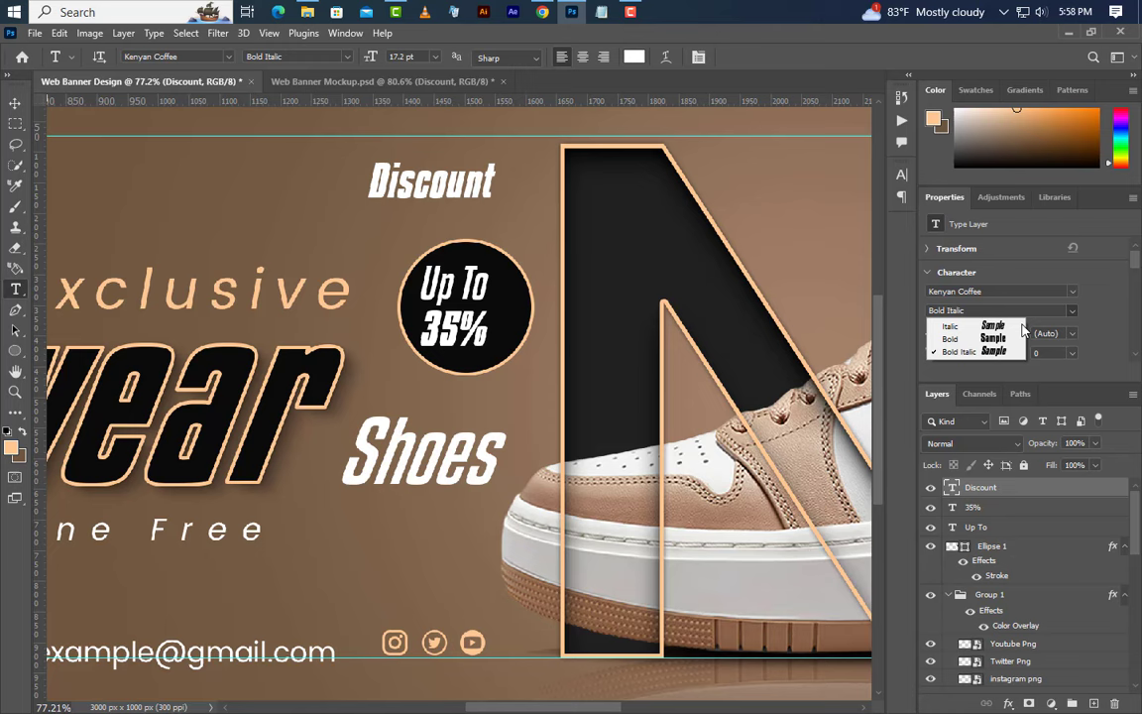
click(949, 325)
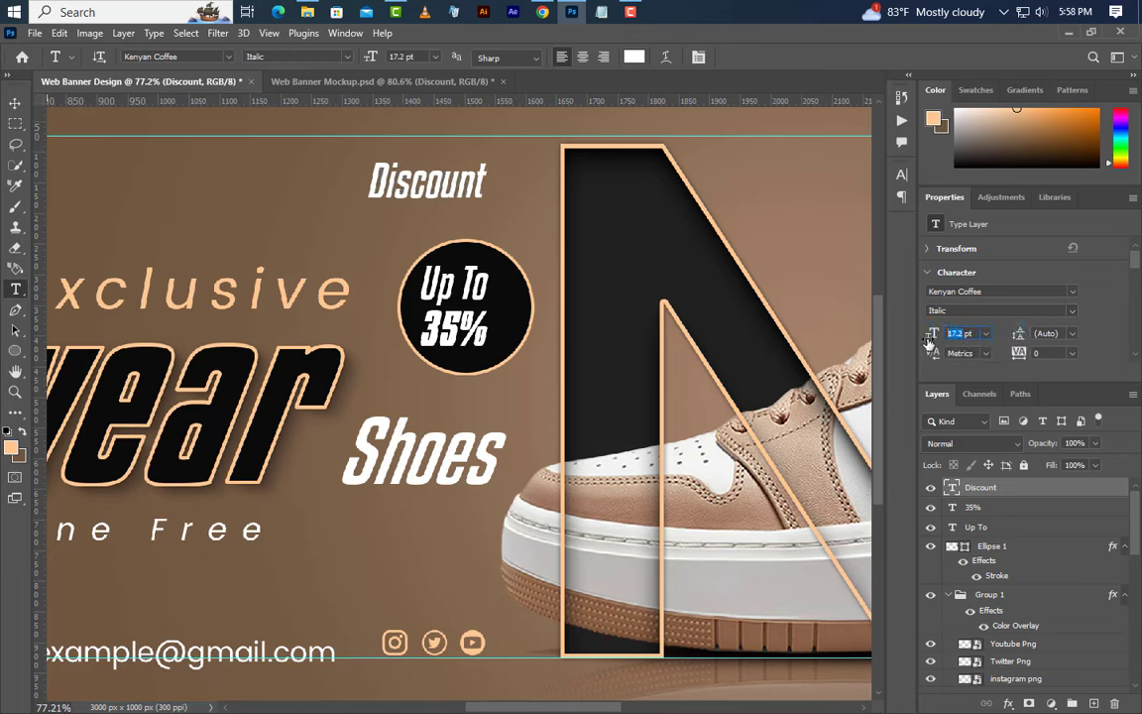
text(12)
key(Return)
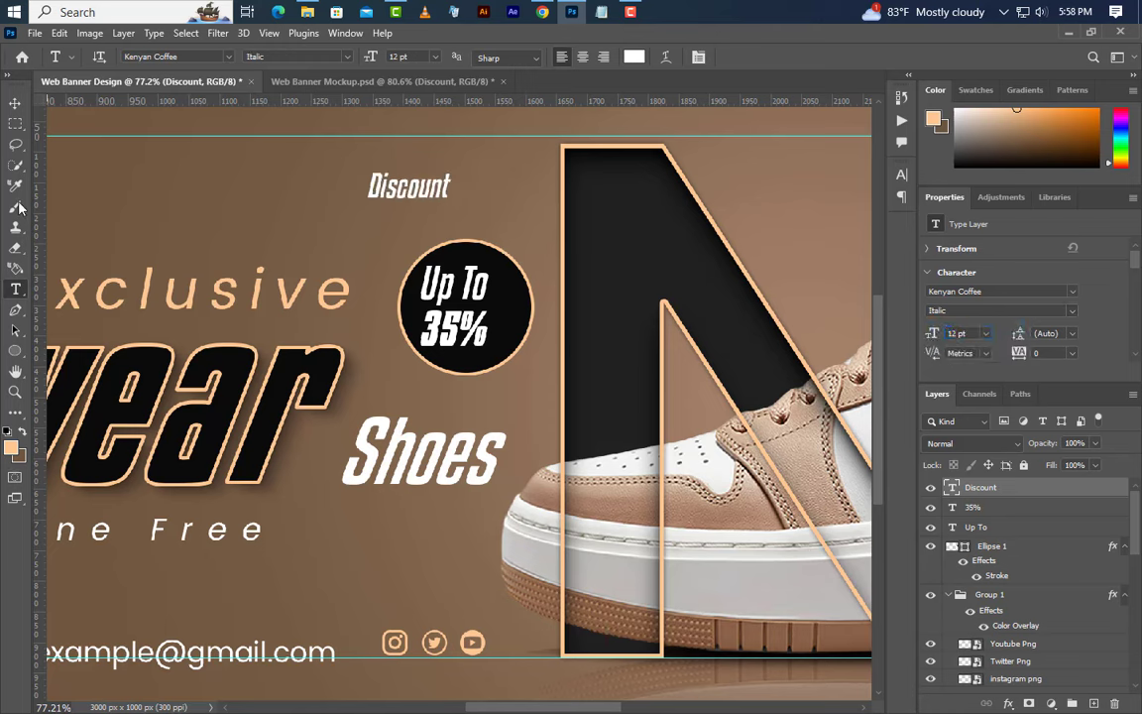
Step: Rotate the "Discount" text 90° counter-clockwise and place it inside the circle to the right of "Up To" and "35%"
click(60, 32)
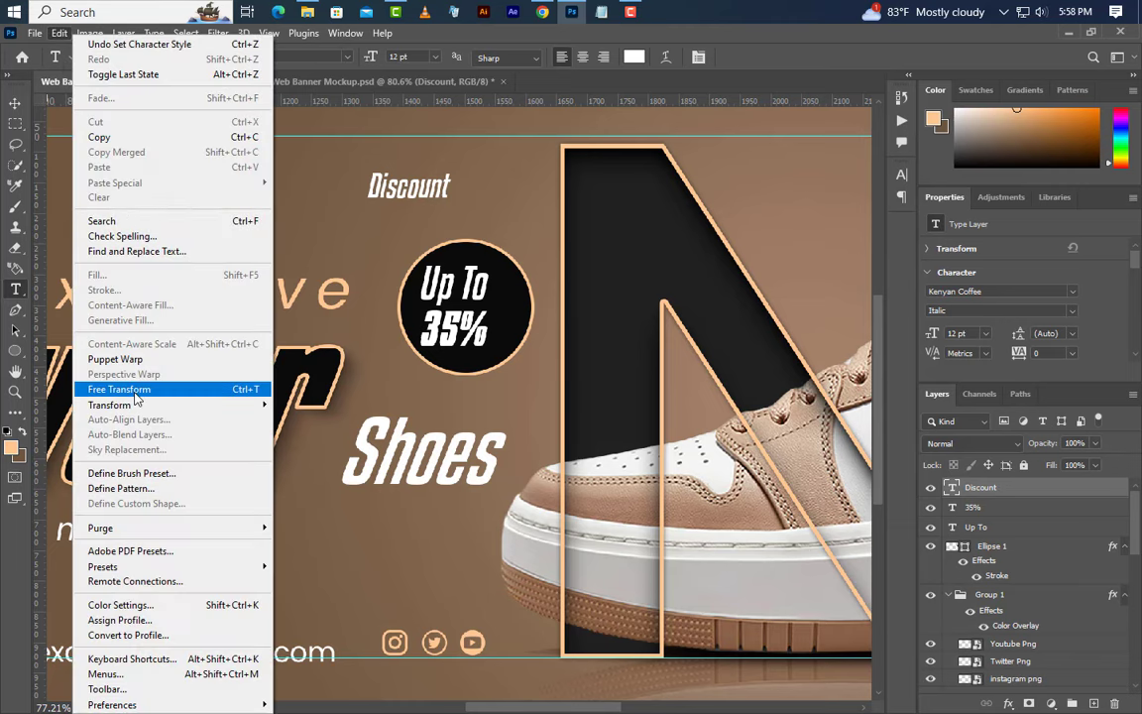
click(109, 388)
right_click(428, 199)
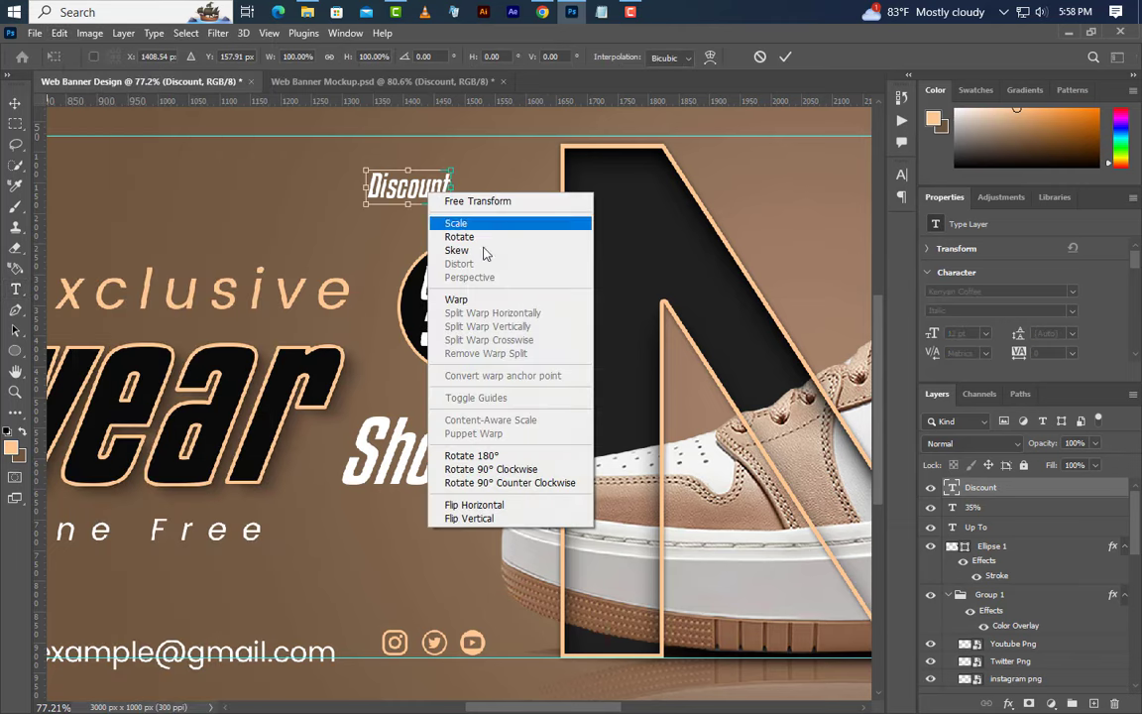
click(466, 477)
drag(423, 224, 523, 345)
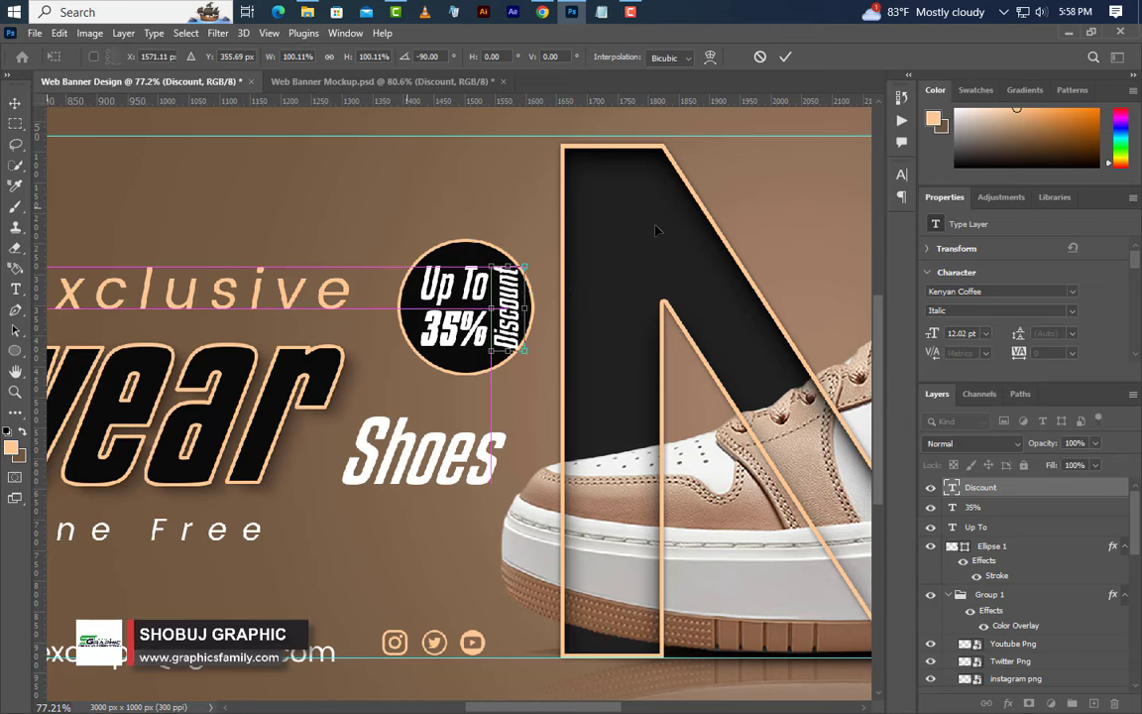
click(785, 57)
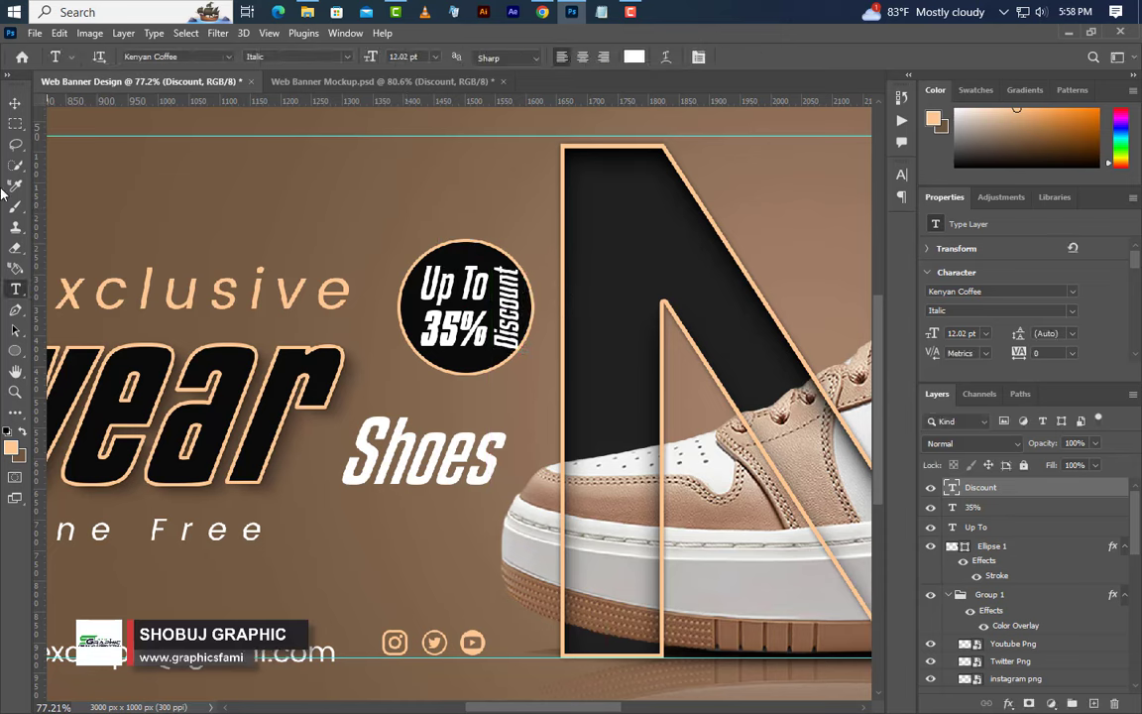
Step: Nudge the vertical "Discount" text slightly left and up, closer to the "35%" text
key(v)
key(Left)
key(Left)
key(Left)
key(Left)
key(Left)
key(Left)
key(Left)
key(Left)
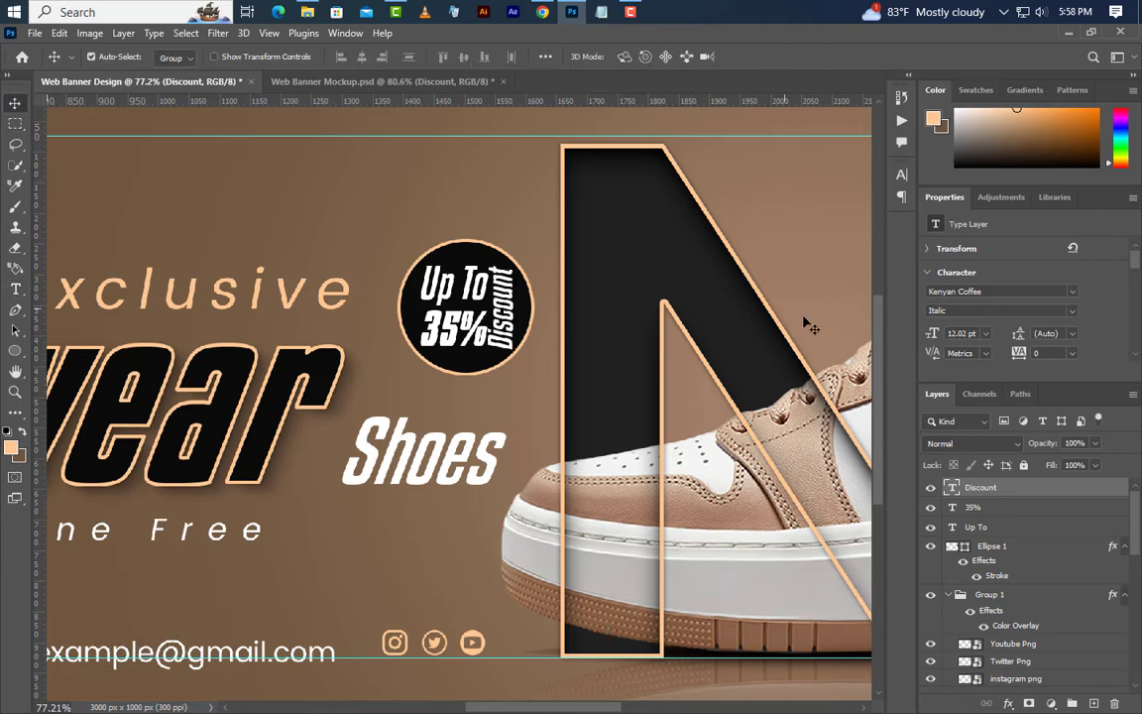
key(Up)
key(Up)
Step: Nudge the "35%" and "Up To" texts slightly left to leave a gap before "Discount"
click(1000, 509)
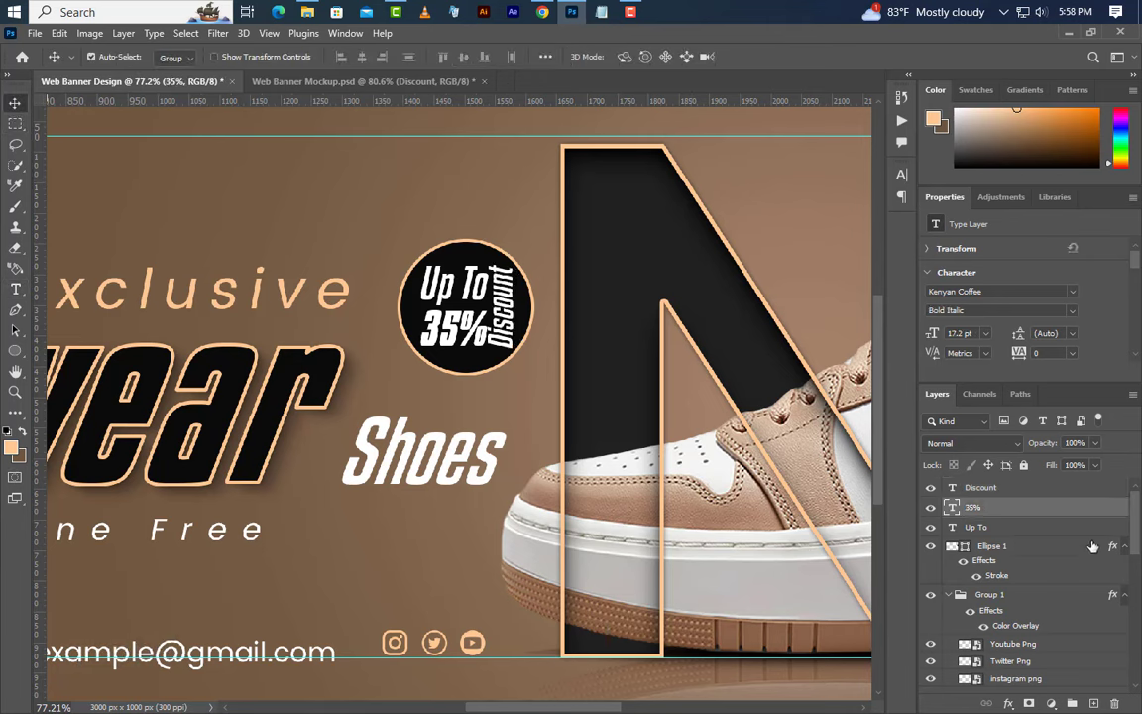
click(1058, 530)
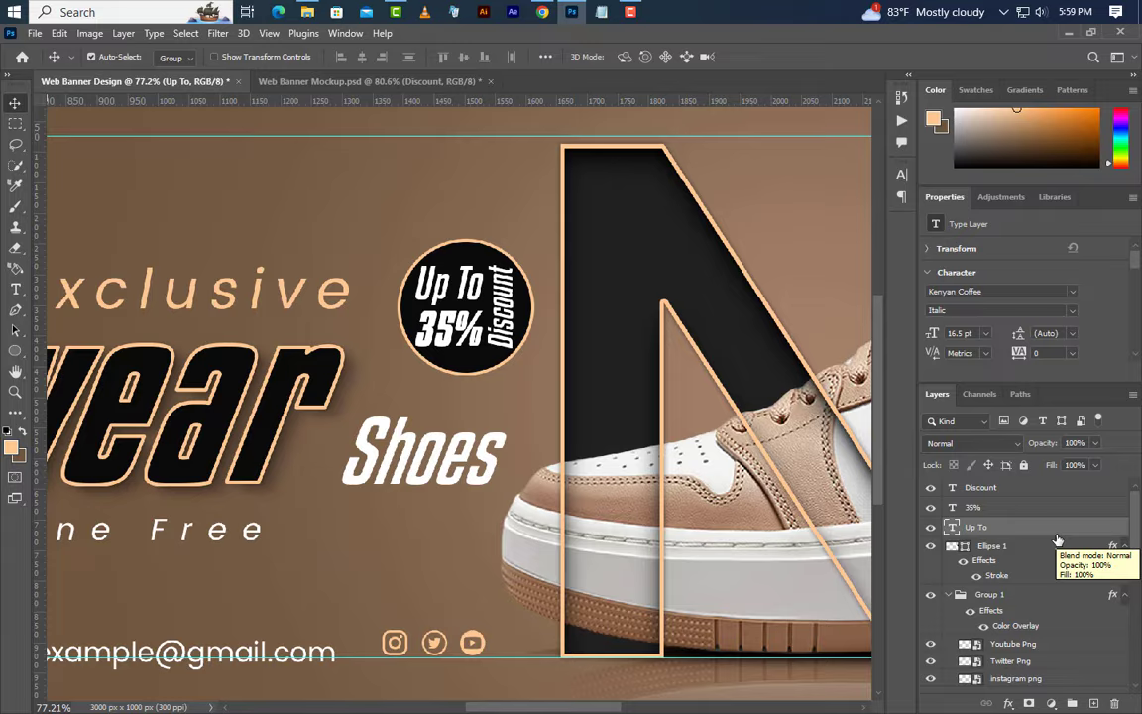
scroll(448, 420, down, 5)
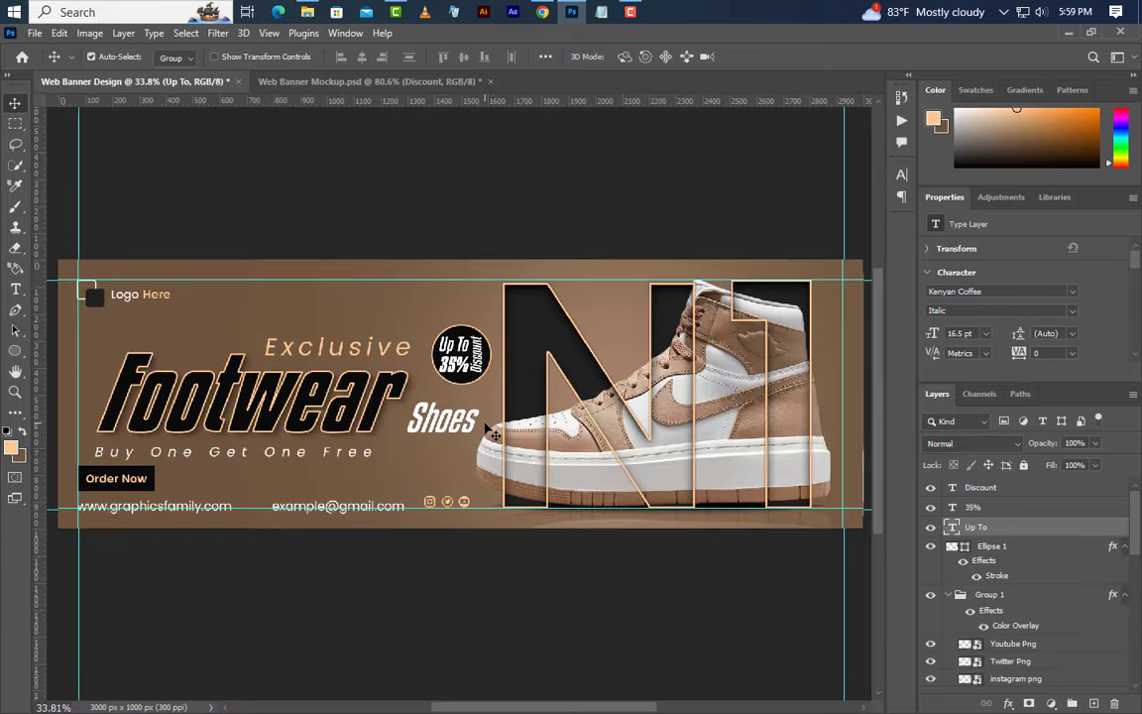